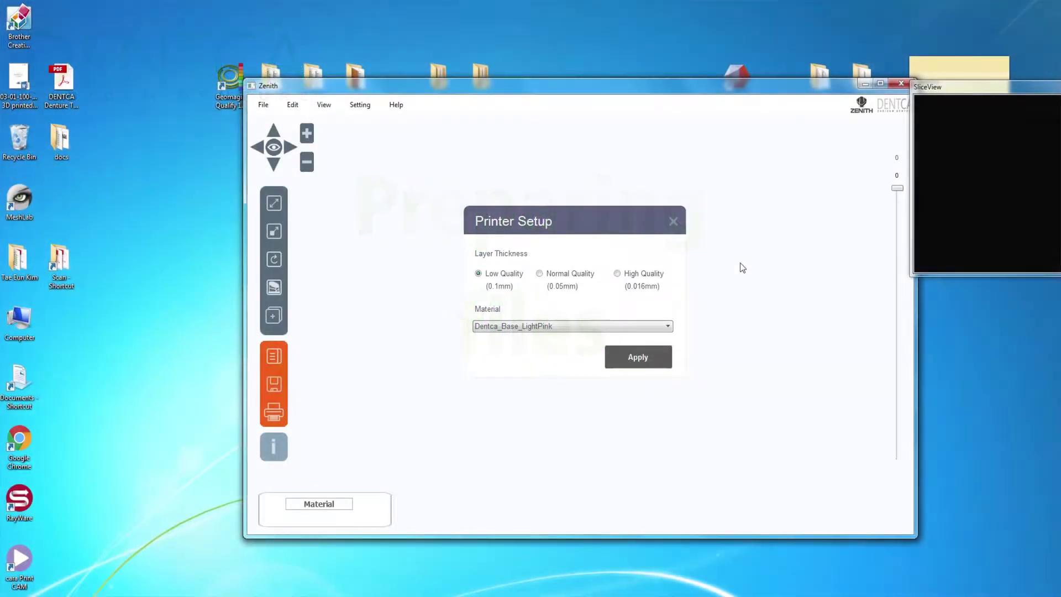
Apply Low Quality 0.1 mm Dentca_Base_LightPink printing, then load both upper and lower SOC - CO STL files
left_click(646, 356)
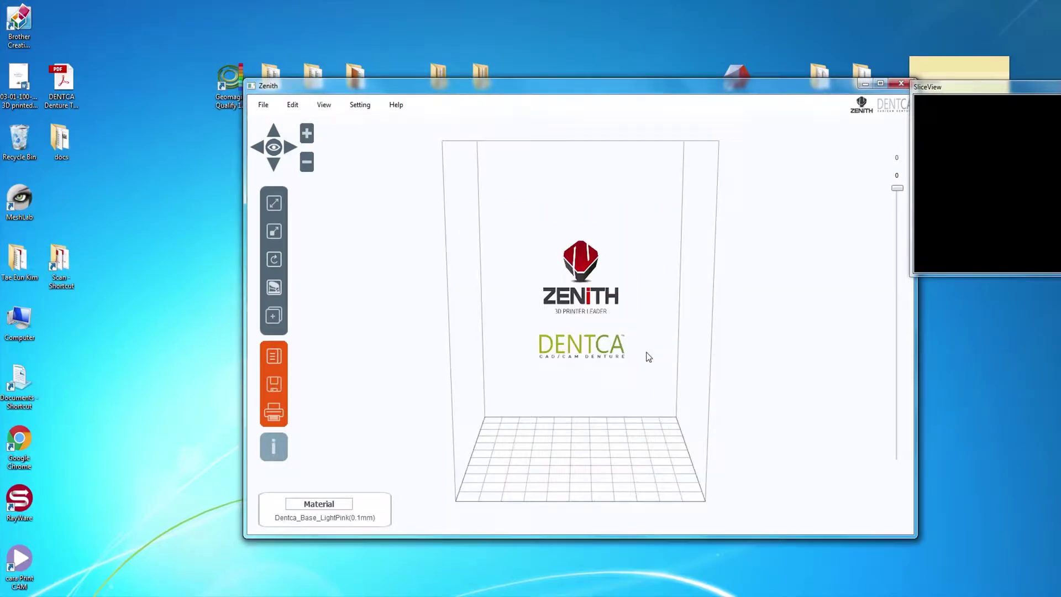
left_click(880, 83)
left_click(13, 22)
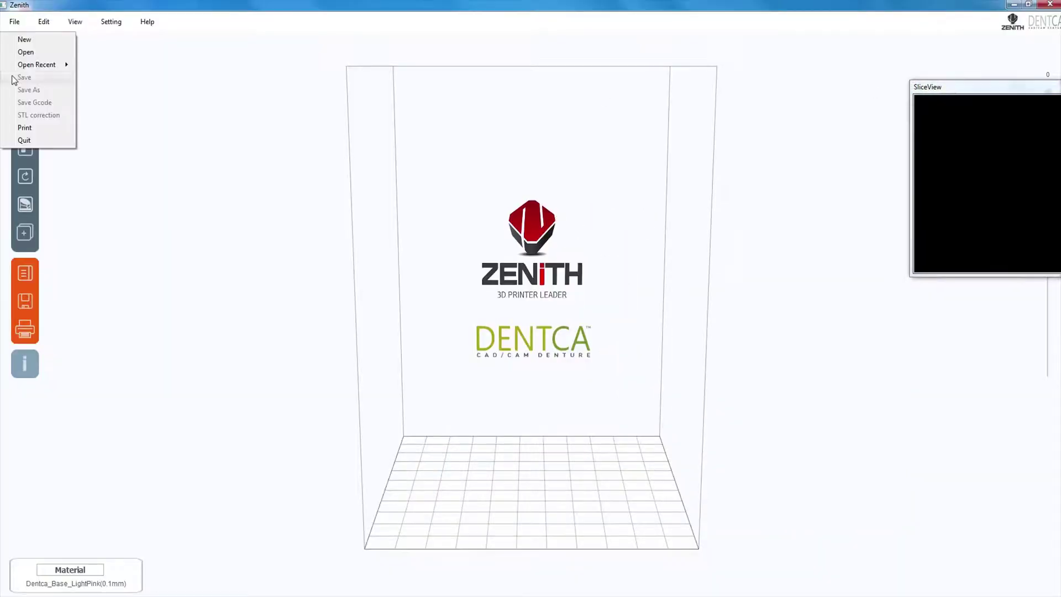
left_click(28, 52)
left_click(254, 126)
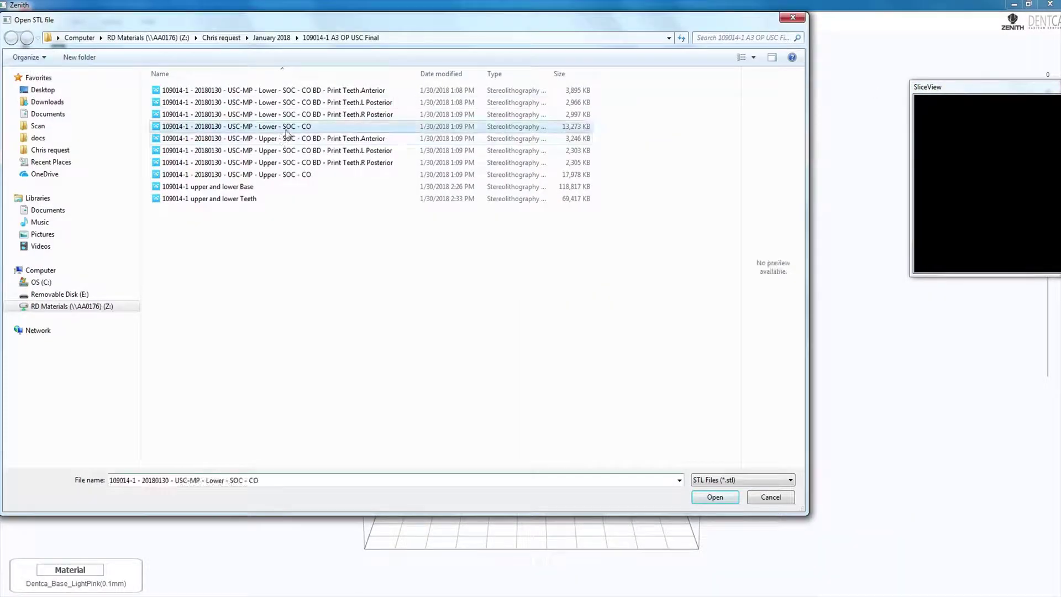
left_click(279, 174, "ctrl")
left_click(713, 497)
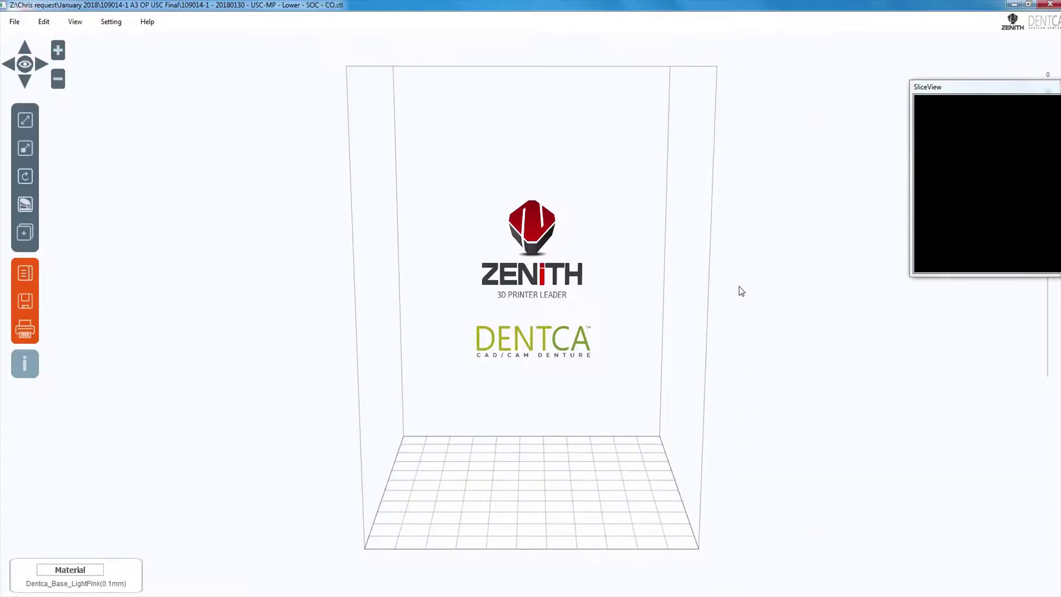
left_click_drag(722, 270, 718, 448)
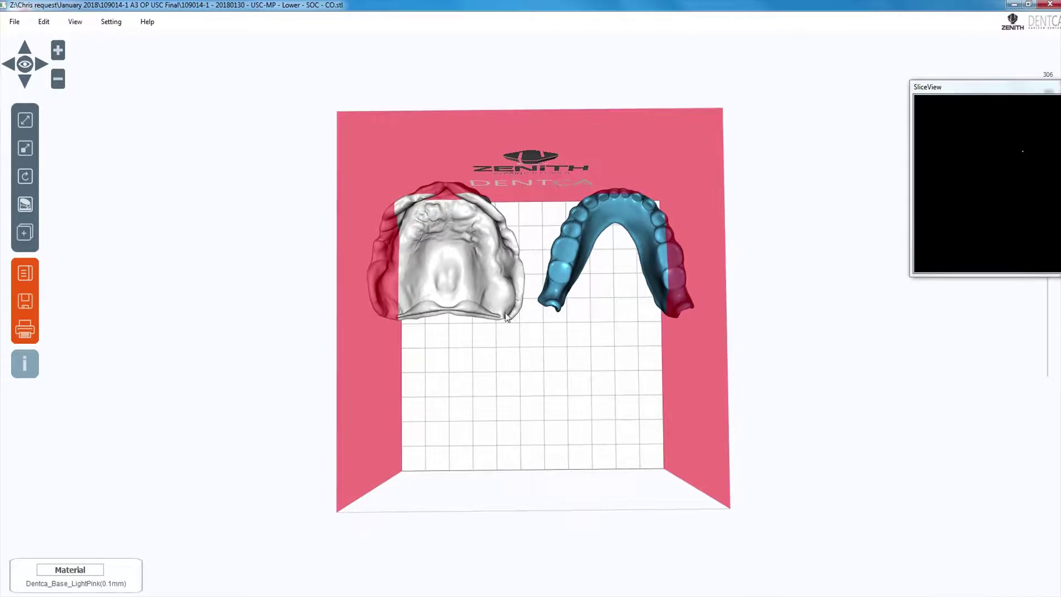
Spread the two dentures apart on the plate and rotate the denture base 180° about Z
left_click_drag(505, 296, 553, 427)
left_click_drag(553, 292, 519, 307)
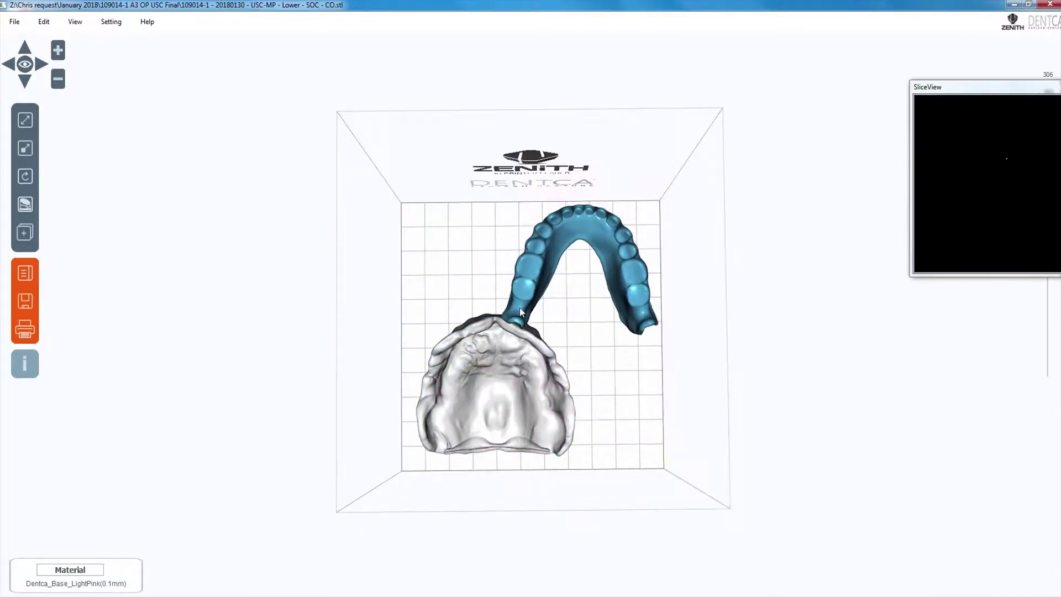
left_click(519, 332)
left_click(19, 176)
left_click(165, 162)
left_click(158, 285)
left_click(169, 191)
left_click(166, 162)
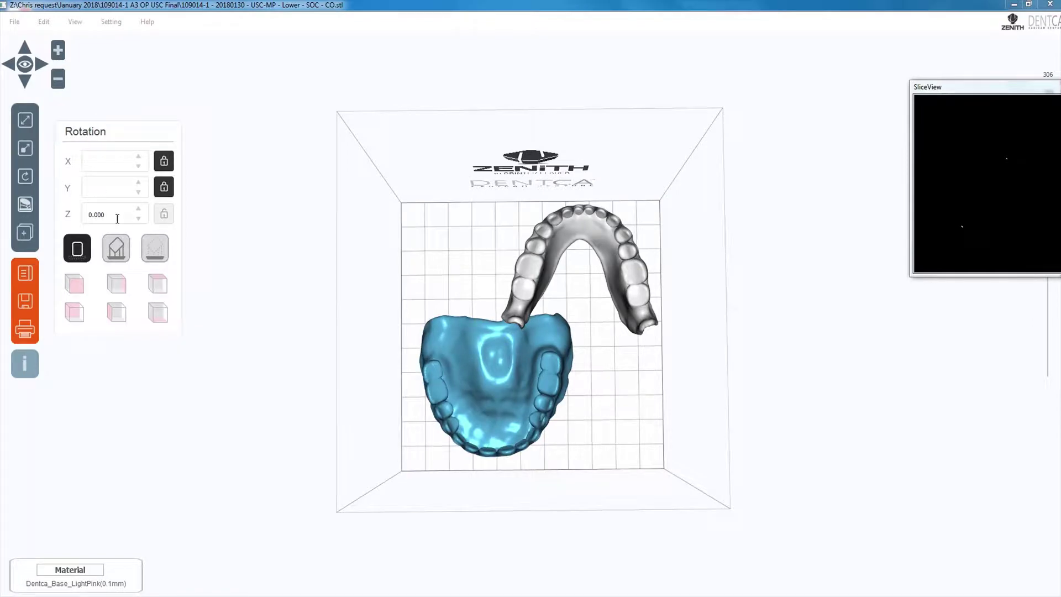
type("180,000")
key("Return")
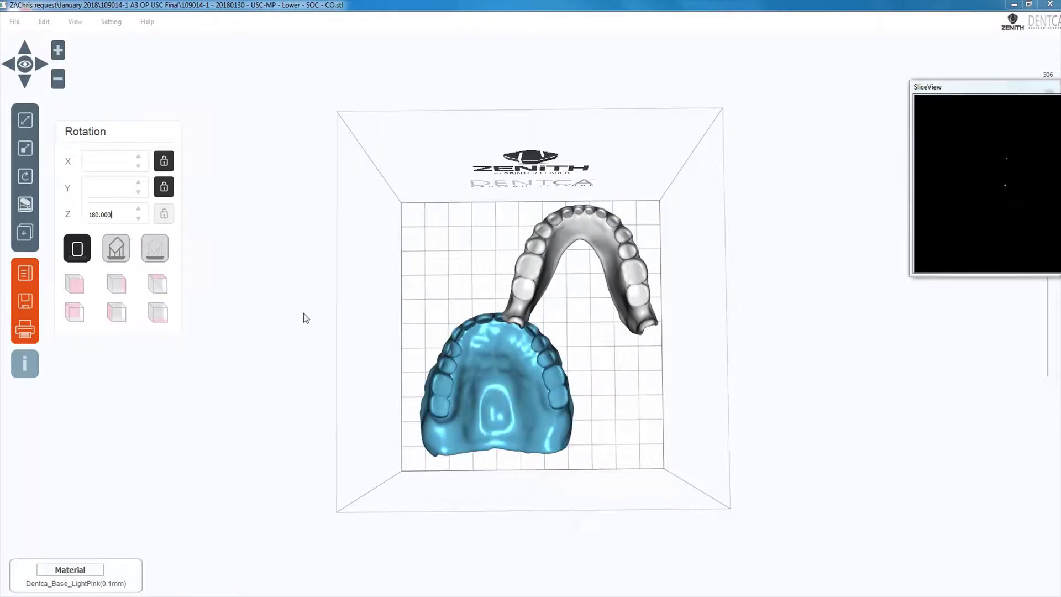
Tilt the denture base to 30° about the X axis
left_click_drag(454, 476, 327, 469)
left_click(597, 267)
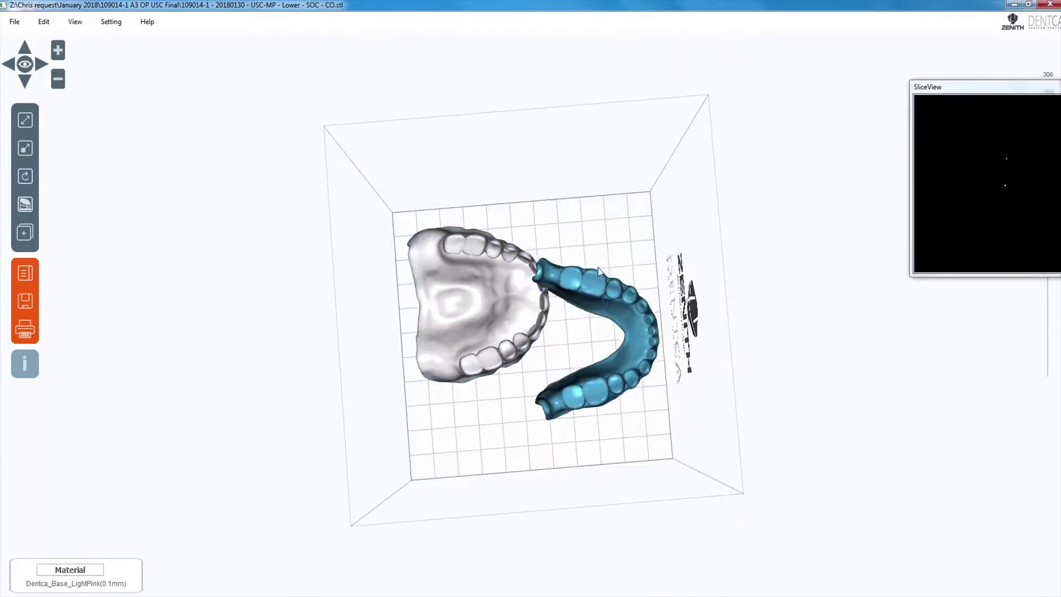
left_click(512, 310)
left_click_drag(504, 400, 500, 328)
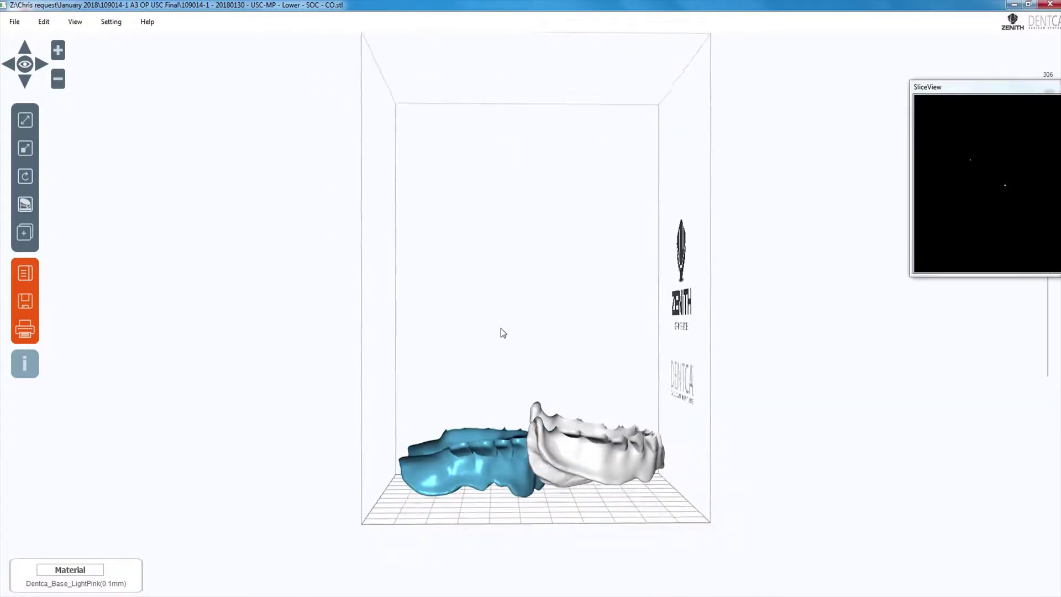
left_click(25, 176)
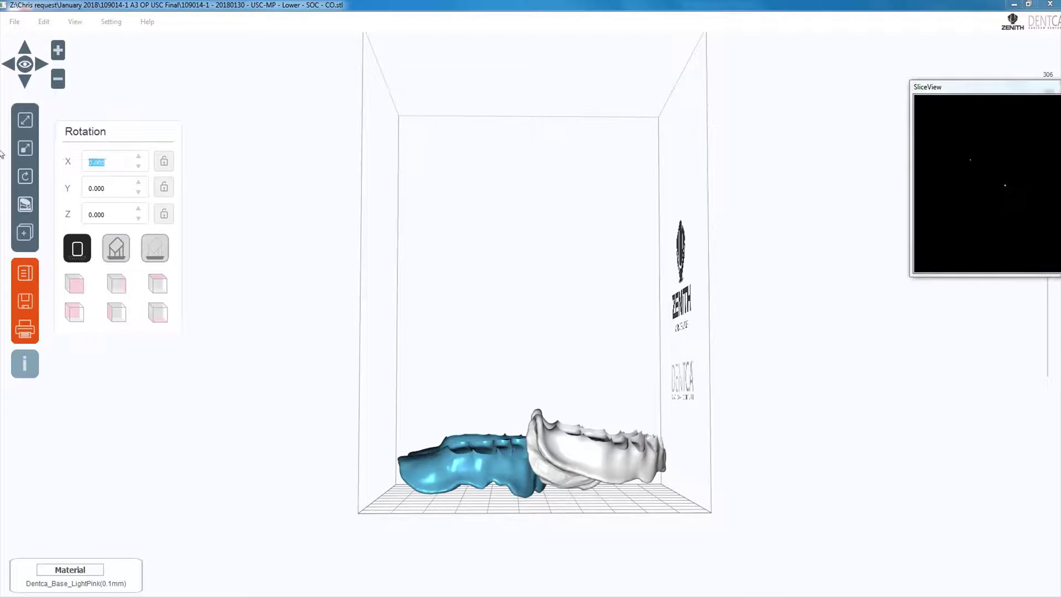
type("30")
key("Return")
left_click_drag(366, 367, 568, 334)
left_click(567, 312)
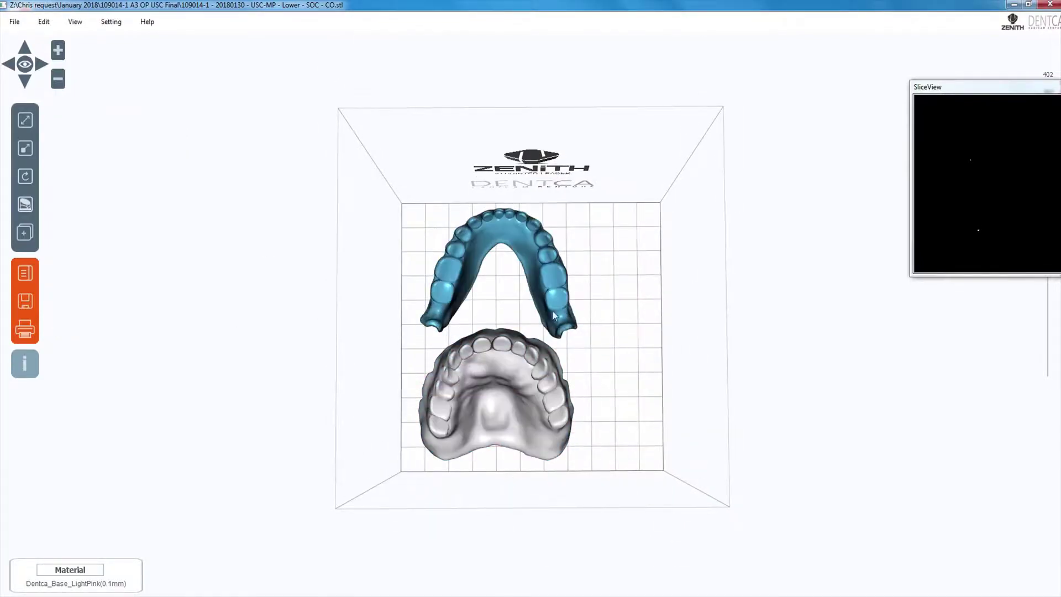
Nudge the arch denture's Y rotation up by one in the Rotation tool
left_click(25, 177)
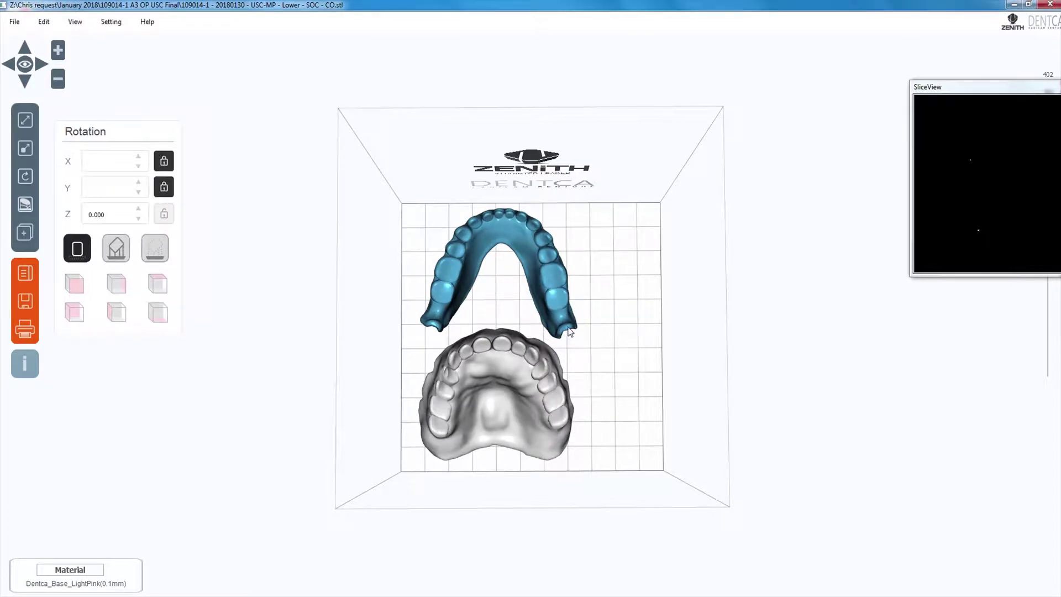
left_click_drag(668, 389, 283, 295)
left_click(24, 178)
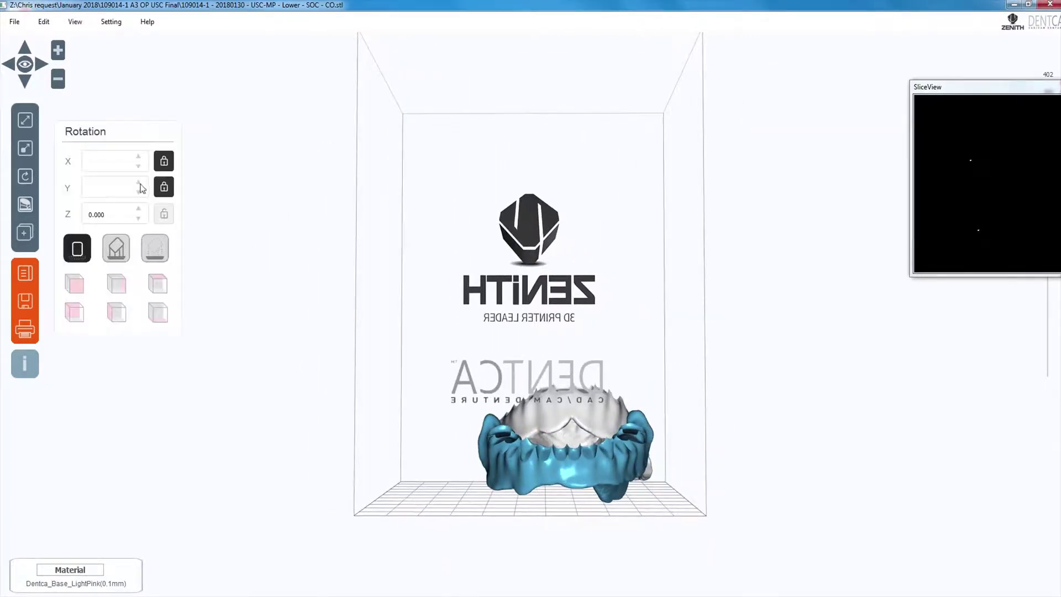
left_click(138, 182)
left_click_drag(310, 339, 507, 341)
Tilt the arch denture -20° about X, then adjust the X rotation to 5
left_click(24, 176)
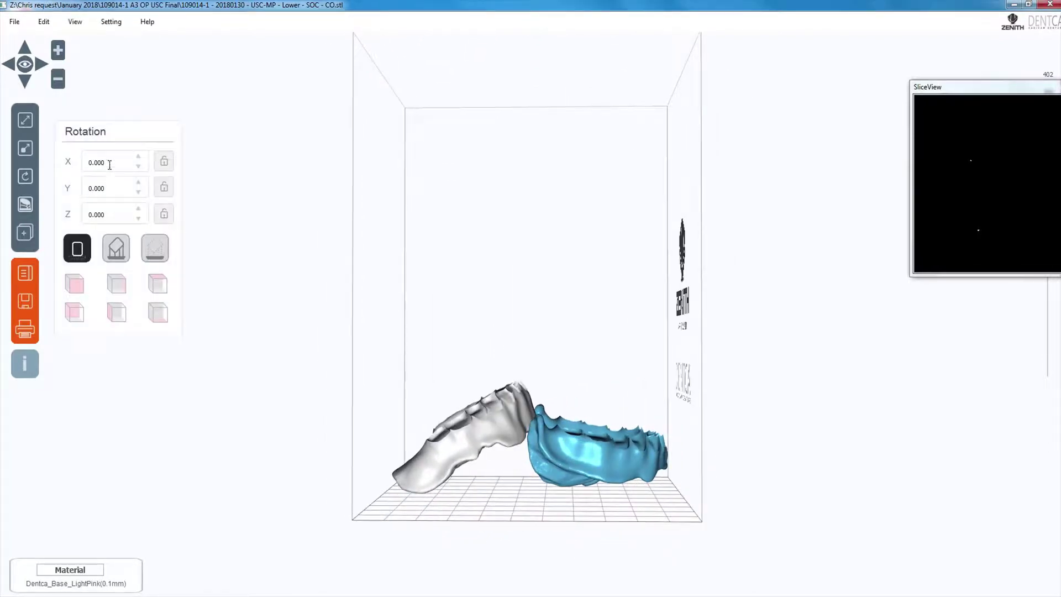
type("-20")
key("Return")
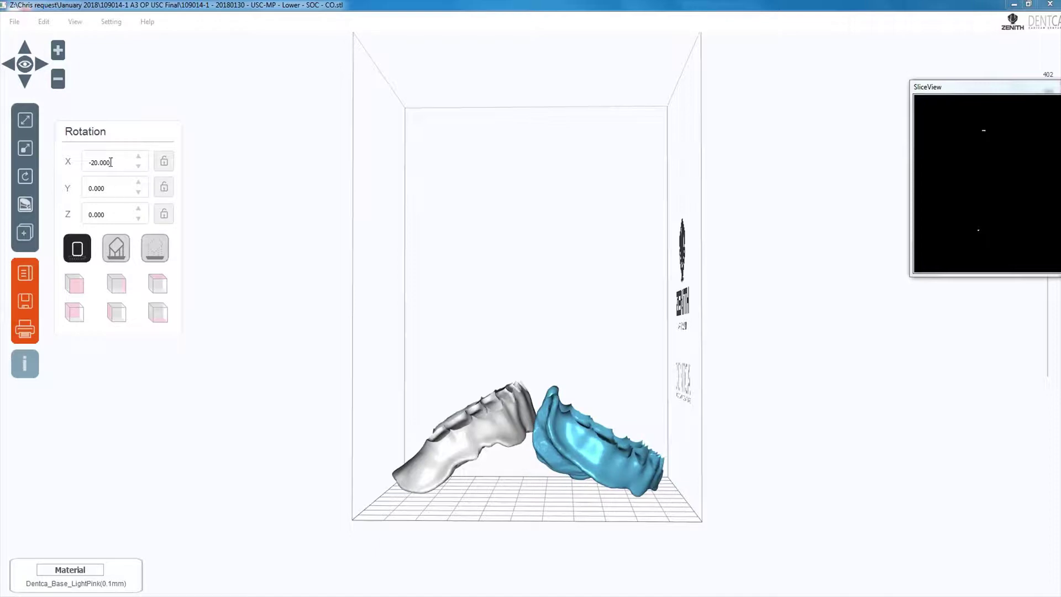
type("5")
key("Return")
left_click_drag(469, 370, 452, 509)
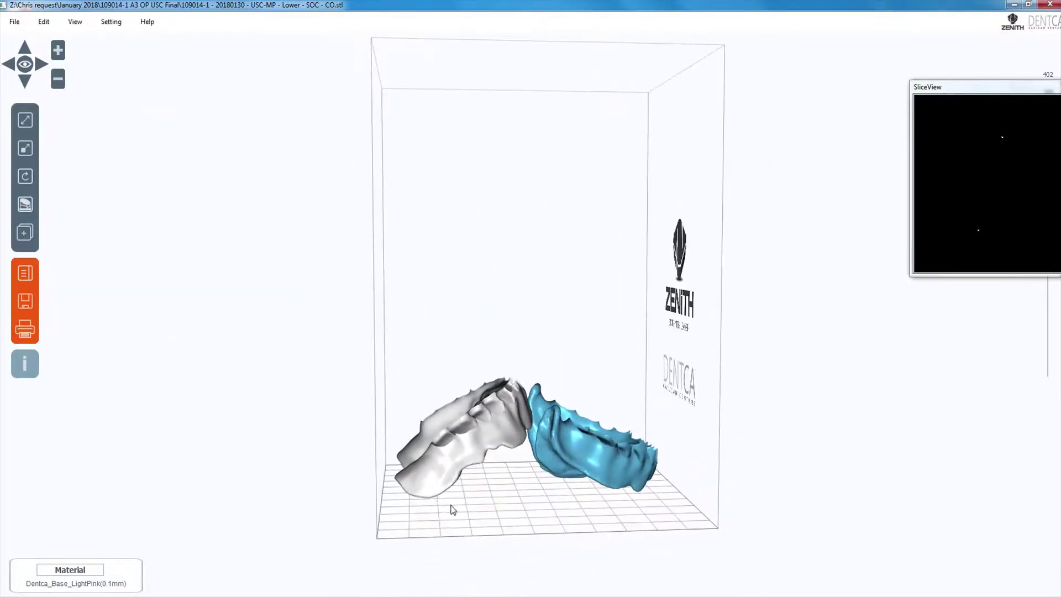
left_click(440, 452)
Generate supports for the denture base and then for the arch denture
left_click(25, 204)
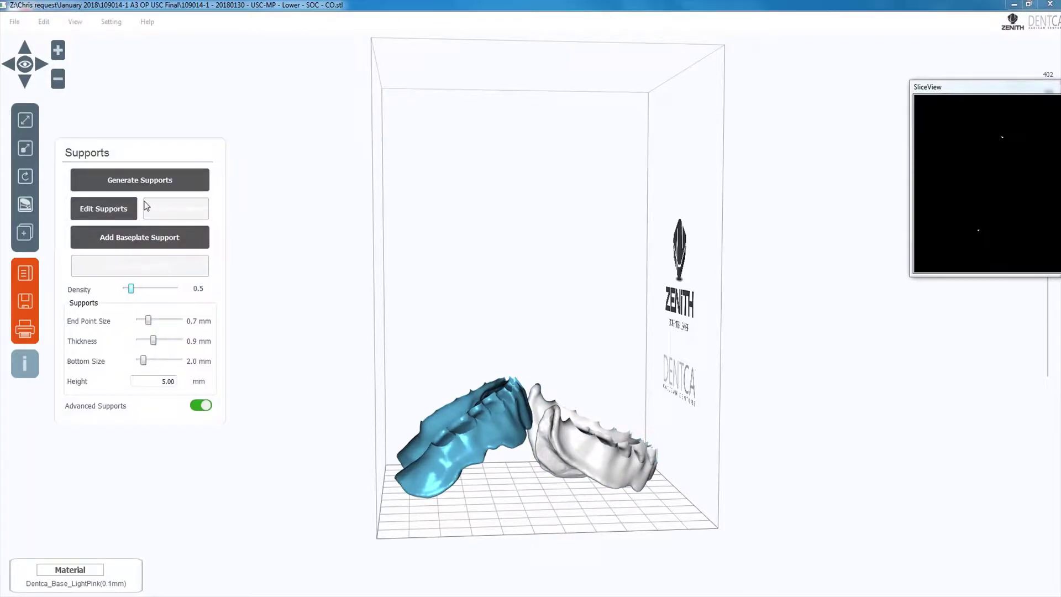
left_click(153, 184)
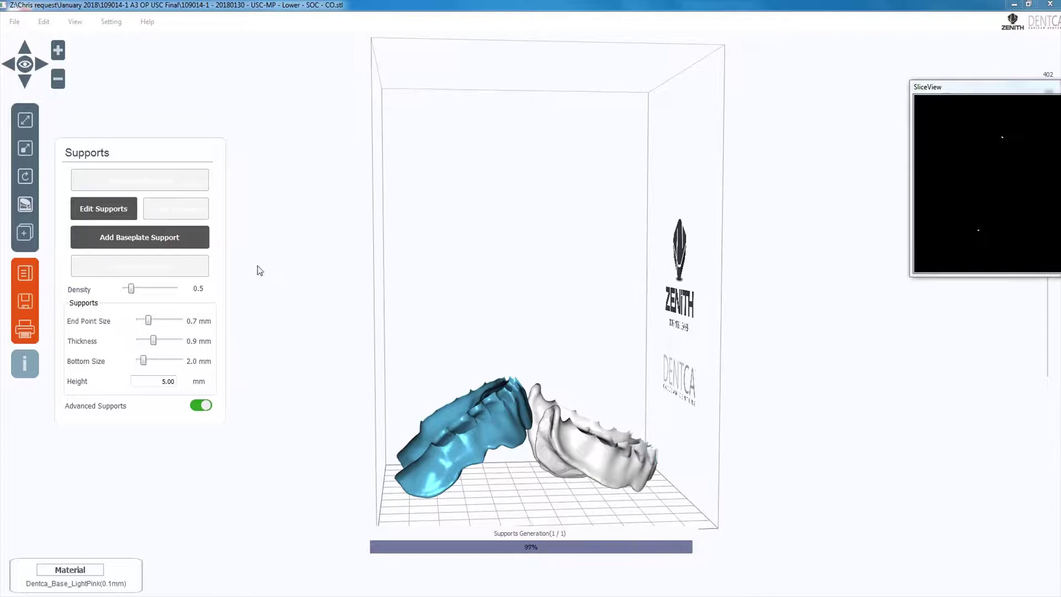
middle_click_drag(343, 312, 569, 415)
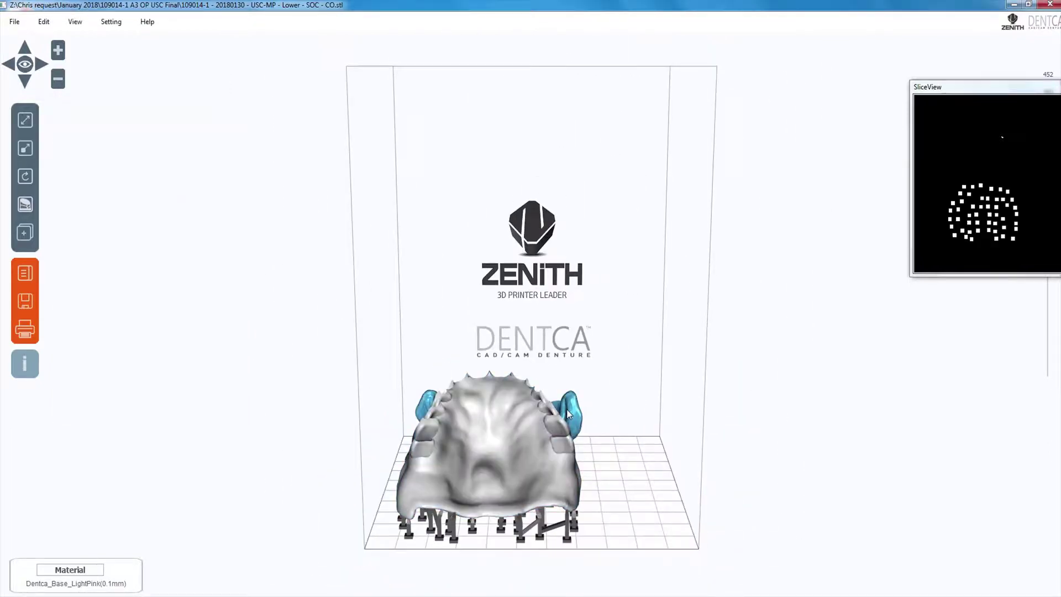
left_click(26, 208)
left_click(191, 181)
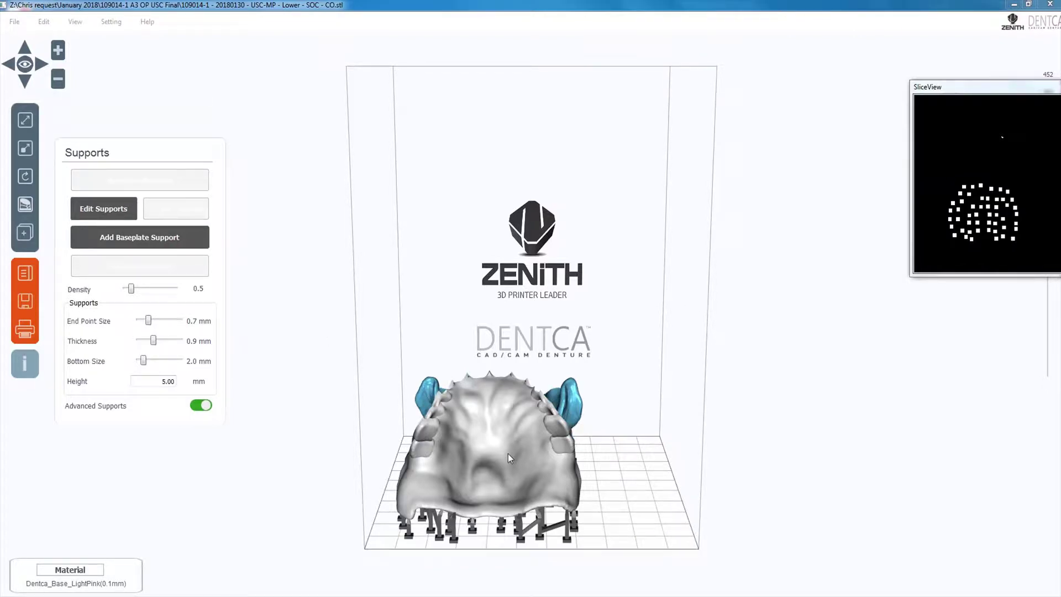
left_click(86, 218)
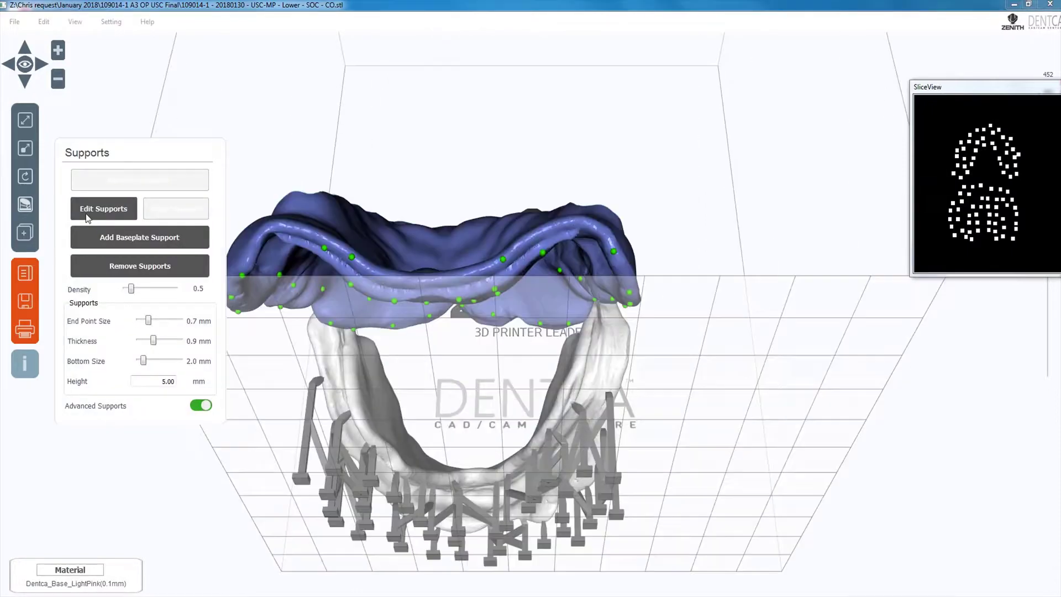
Add support points on the lower rim and right rim of the base
scroll(513, 326, "up", 5)
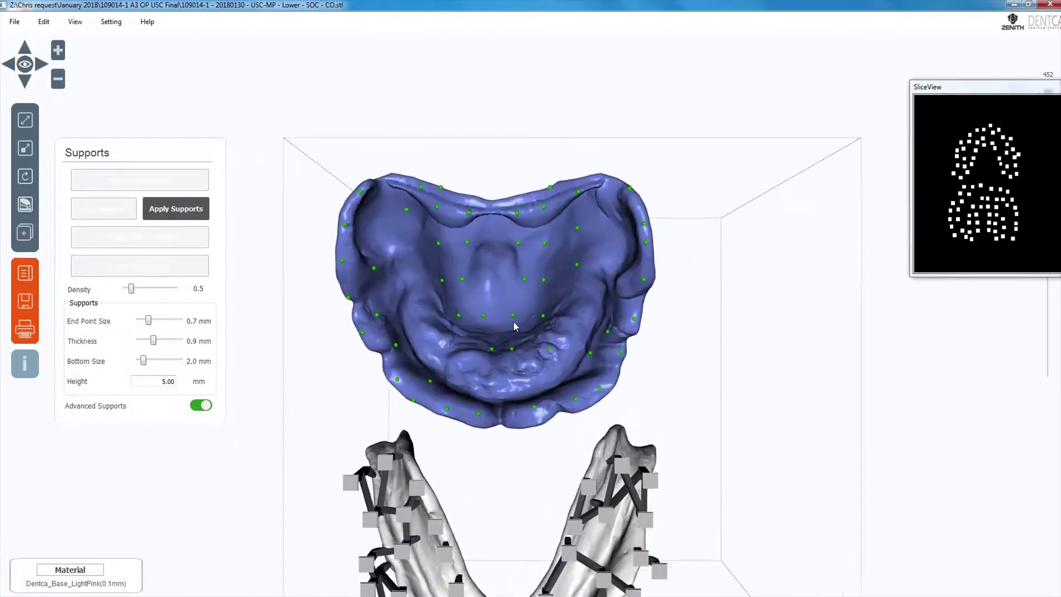
left_click(511, 429)
left_click(637, 302)
right_click_drag(508, 376, 505, 347)
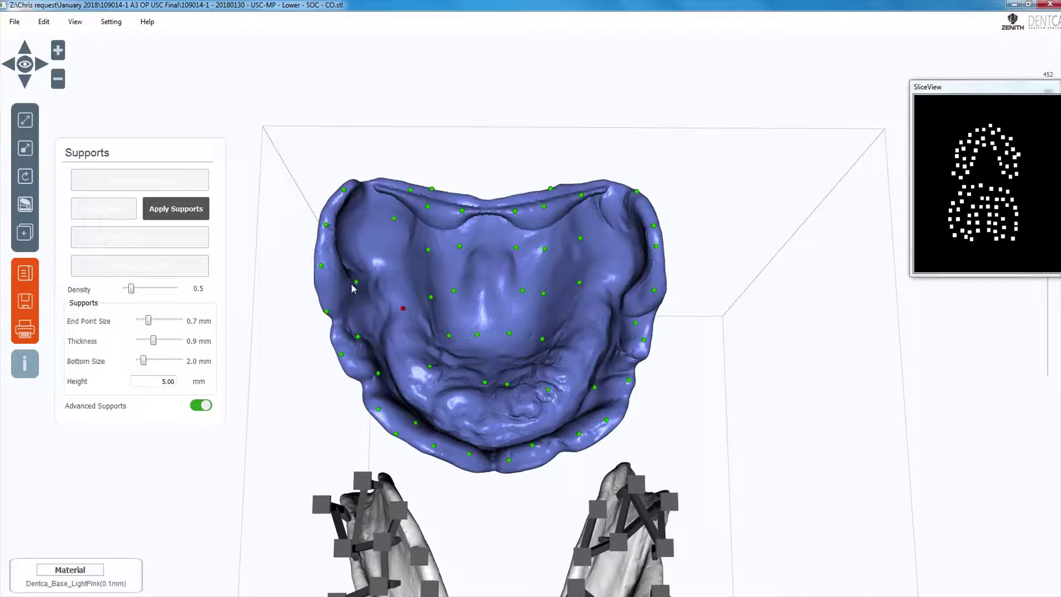
Scan the slices up to the top layer and add a support point on the base's right side
left_click_drag(1057, 97, 924, 60)
left_click_drag(1045, 102, 1050, 343)
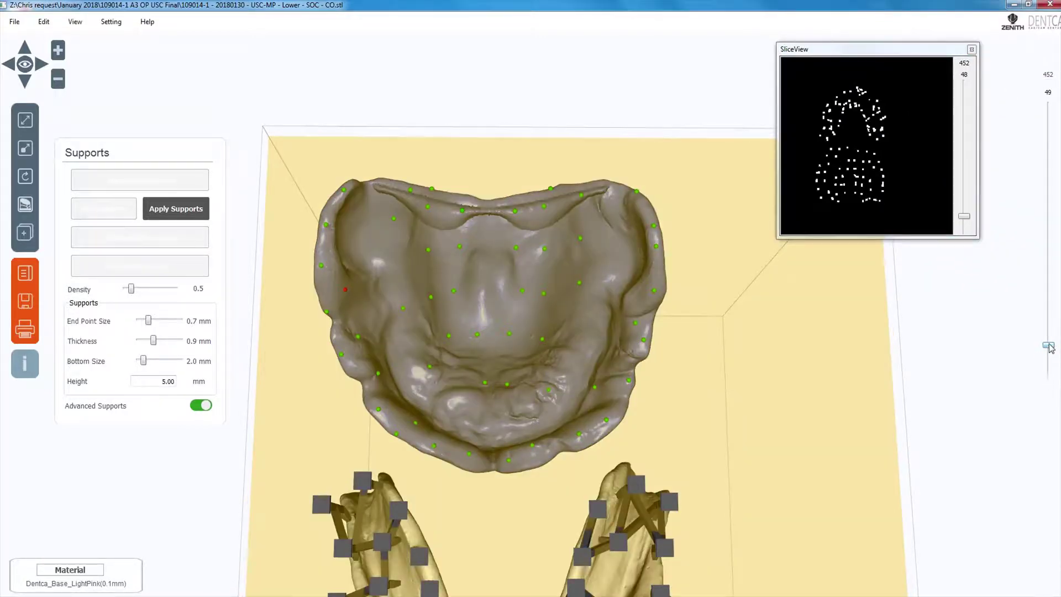
left_click_drag(1049, 343, 1048, 194)
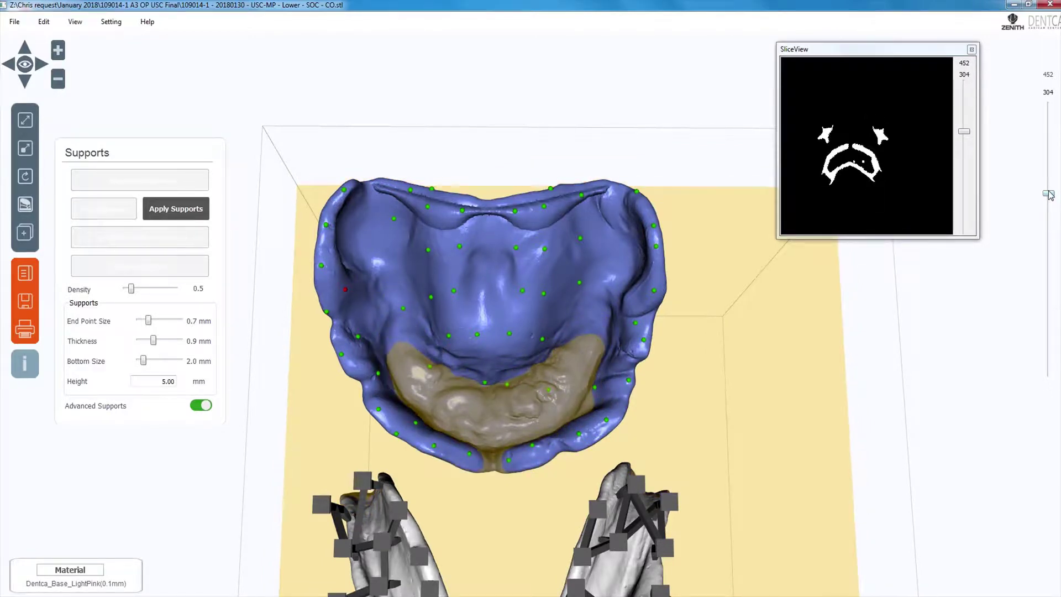
left_click_drag(1054, 105, 1053, 100)
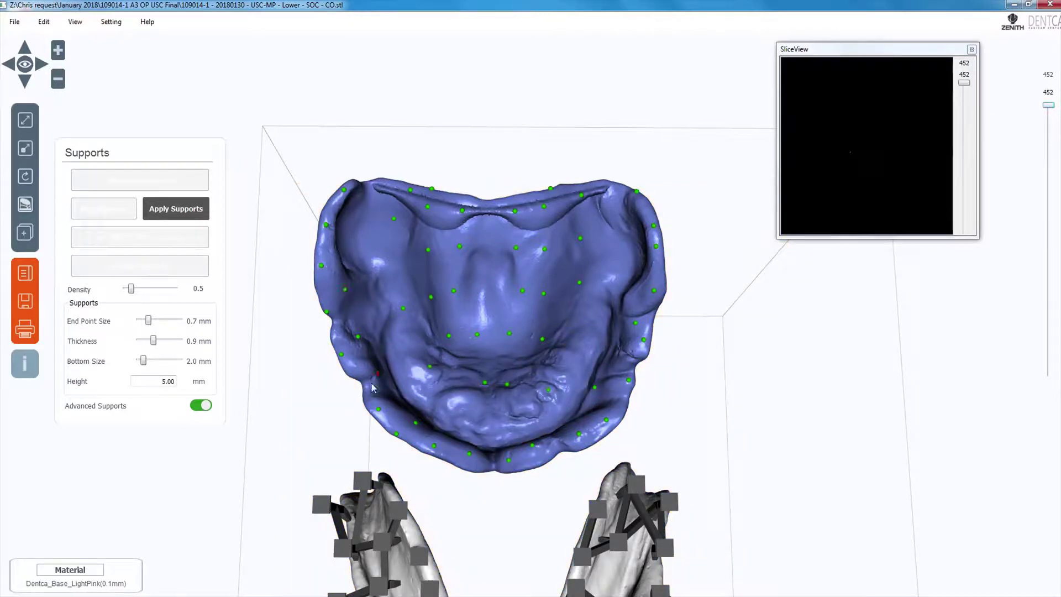
left_click(599, 386)
left_click(196, 215)
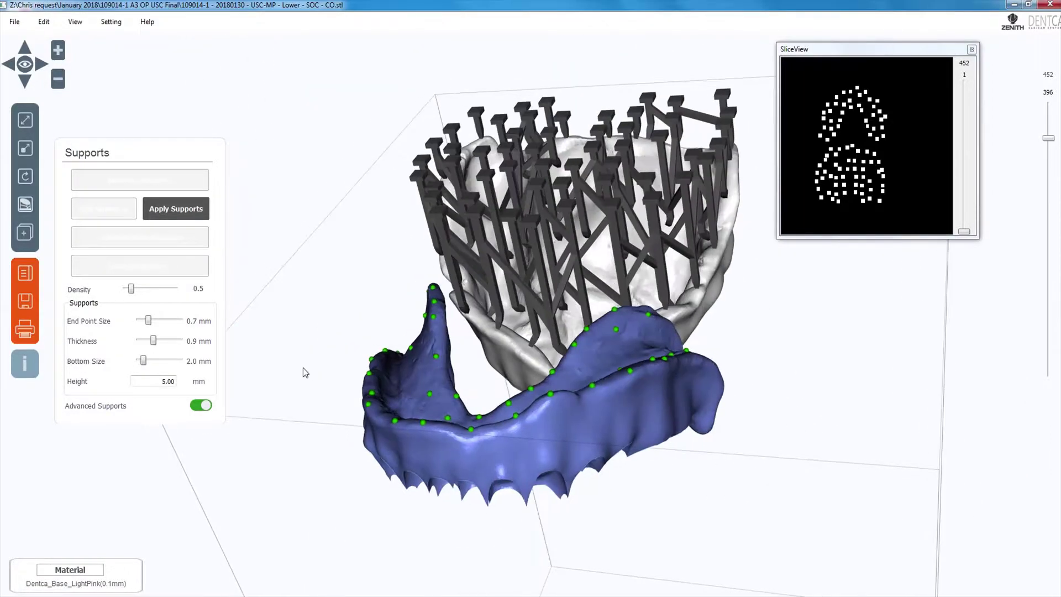
Apply the edited supports to the base and generate supports for the second denture base
left_click(179, 210)
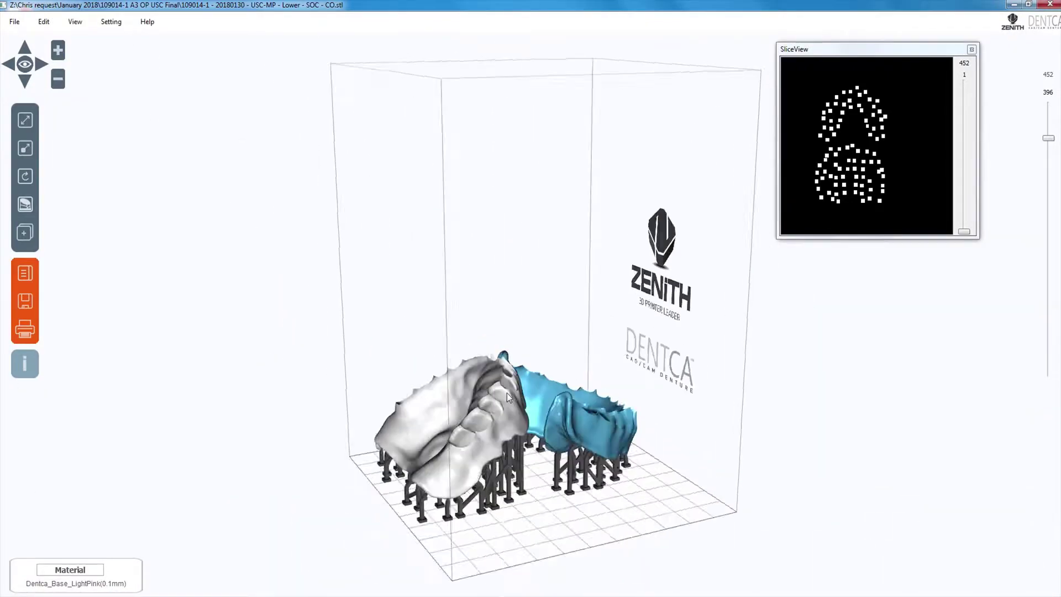
left_click_drag(507, 392, 224, 283)
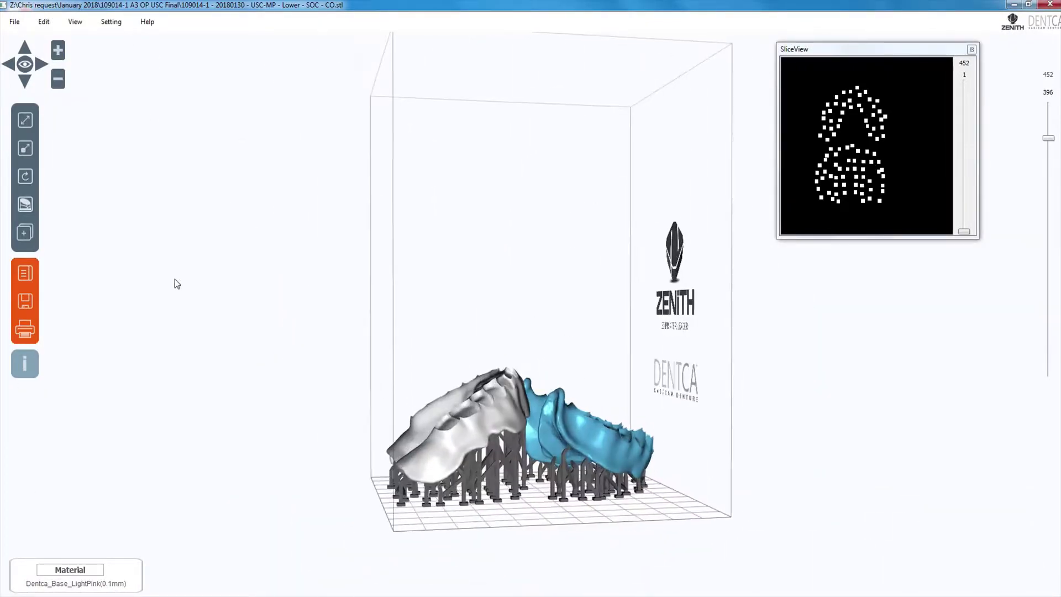
left_click(25, 204)
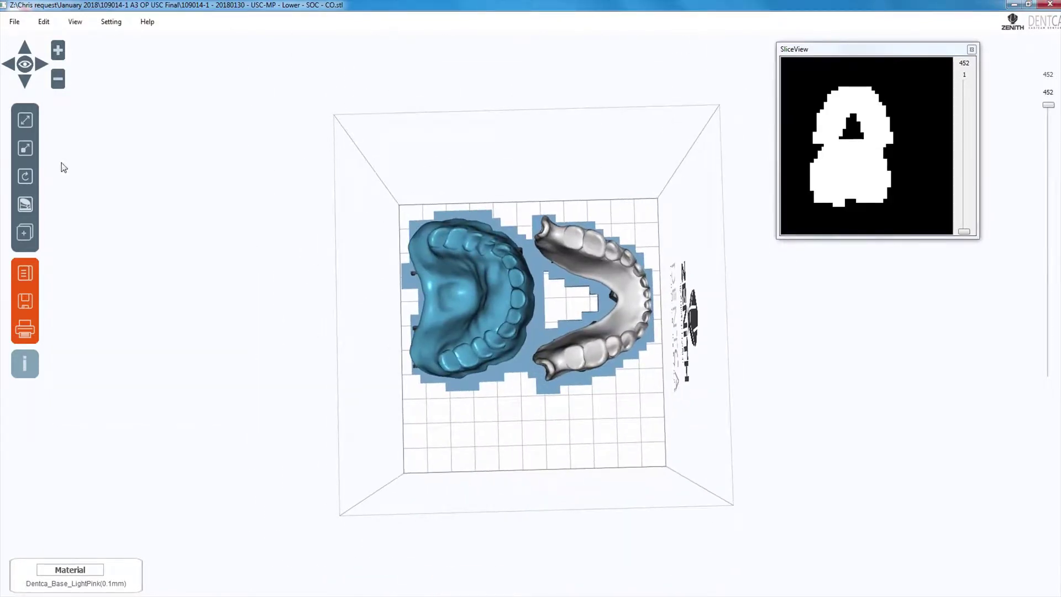
Resize the left denture base to X 70 and Y 55
left_click(25, 120)
double_click(120, 134)
type("70")
key("Return")
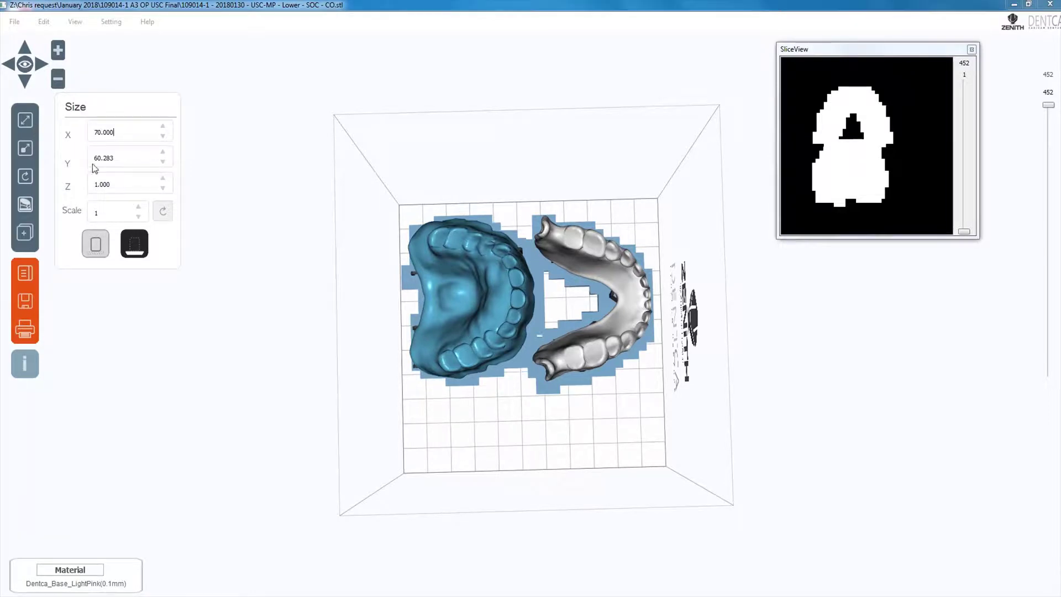
type("55")
key("Return")
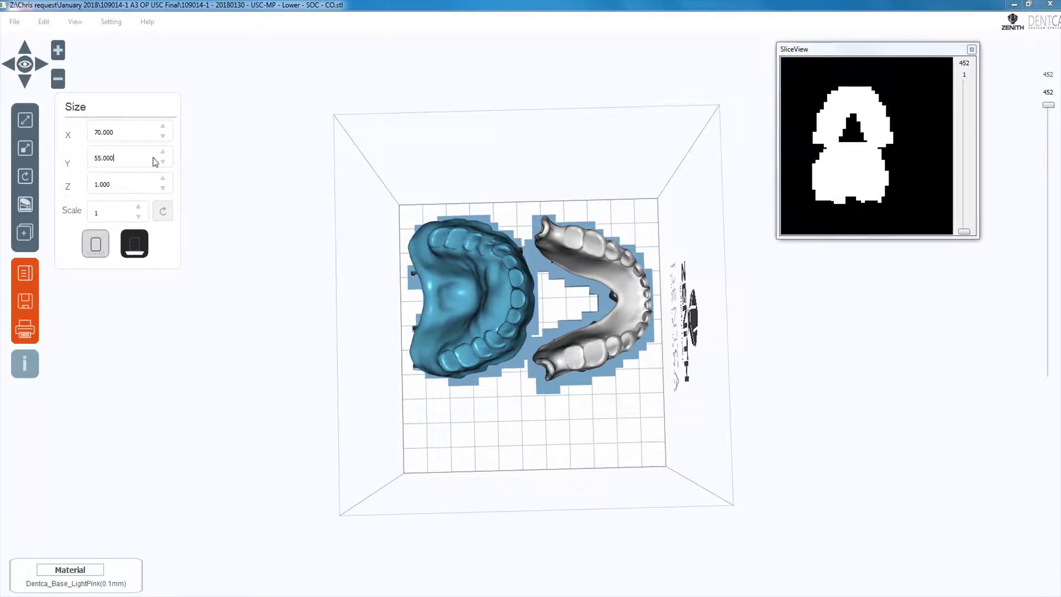
key("Return")
Resize the right denture base to X 68 and Y 50
key("Tab")
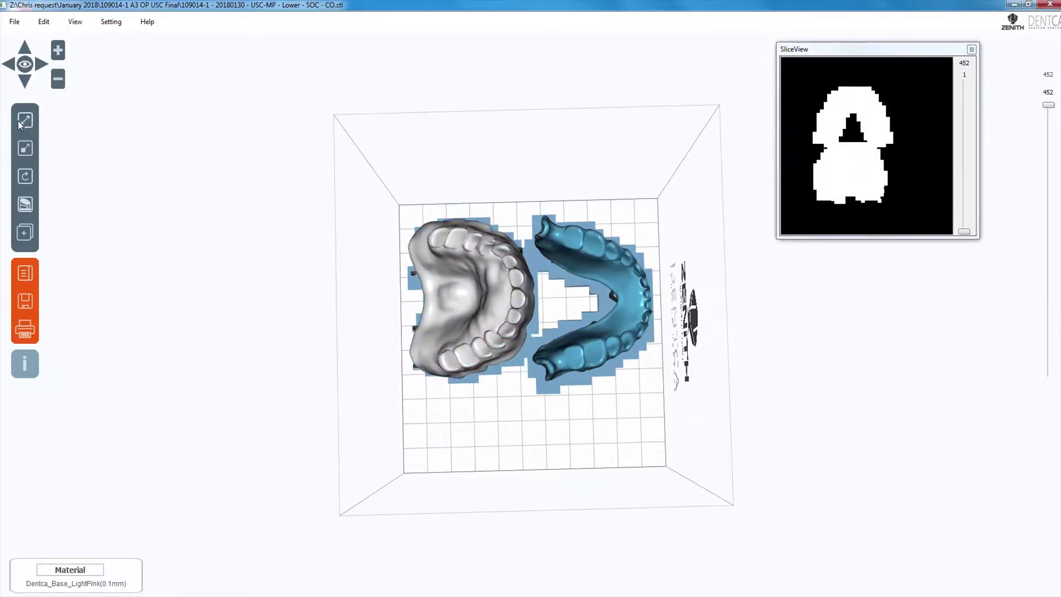
type("68")
key("Return")
double_click(128, 164)
type("50")
key("Return")
key("Return")
left_click(481, 410)
Nudge the upper denture base slightly along Y with the Move tool's preset placement
left_click(475, 343)
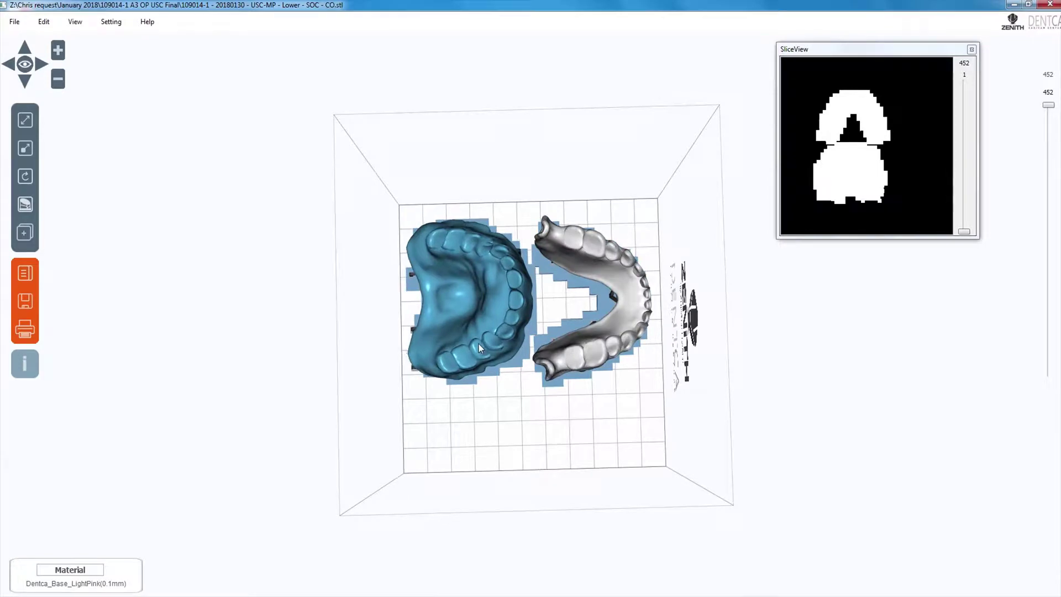
left_click(569, 356)
left_click(483, 354)
middle_click_drag(493, 434, 485, 366)
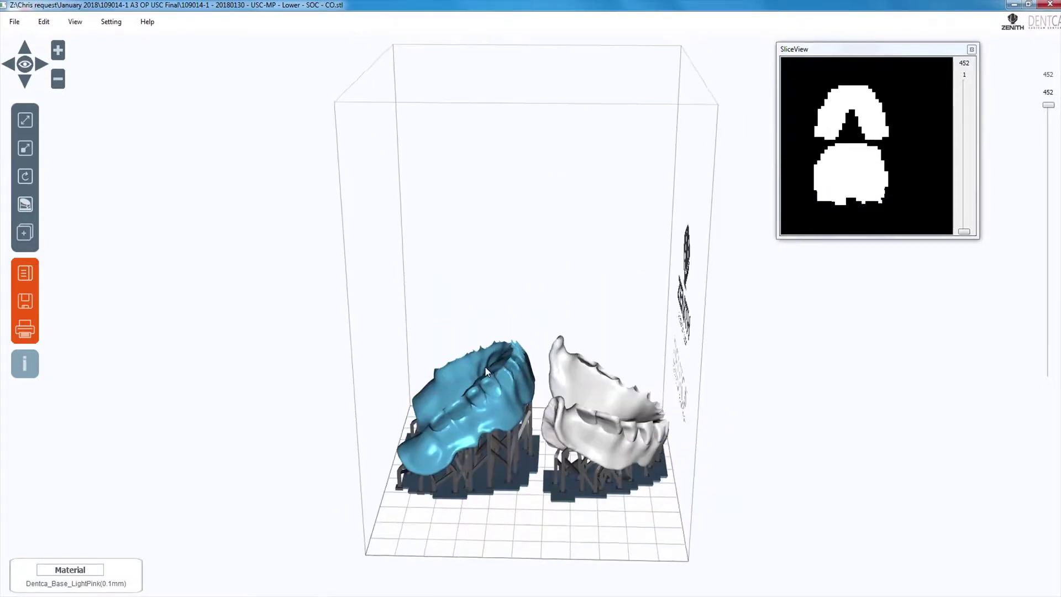
left_click(25, 148)
left_click(117, 232)
left_click(156, 171)
middle_click_drag(365, 373, 531, 409)
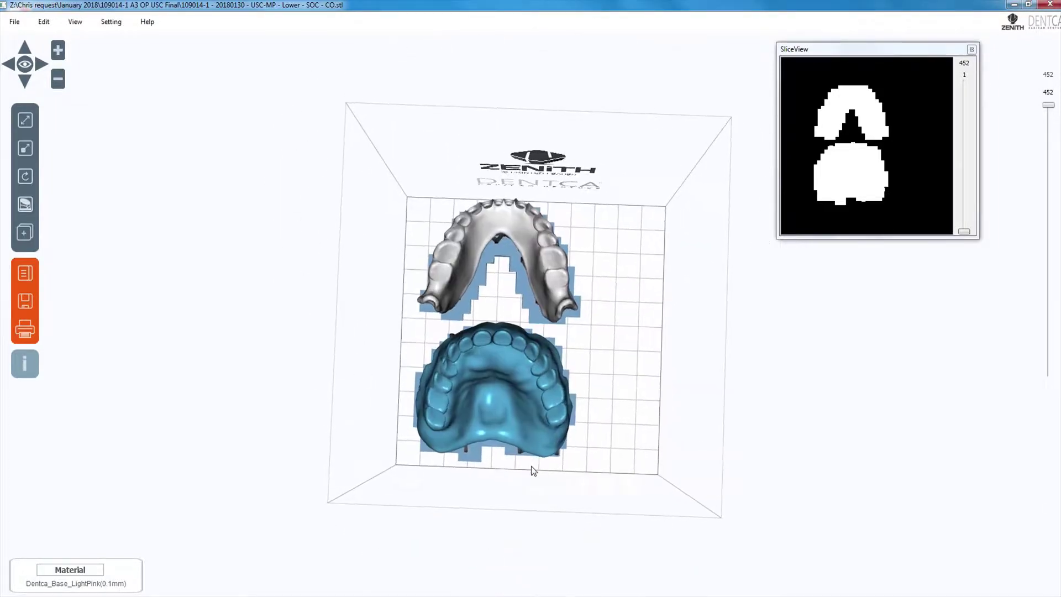
left_click(533, 325)
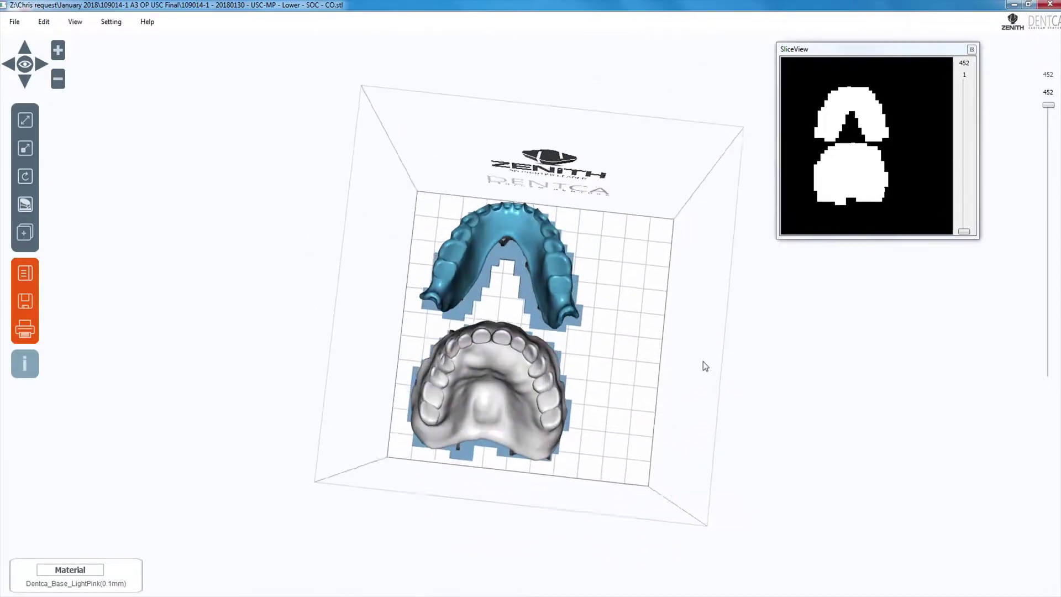
left_click(12, 24)
left_click(26, 91)
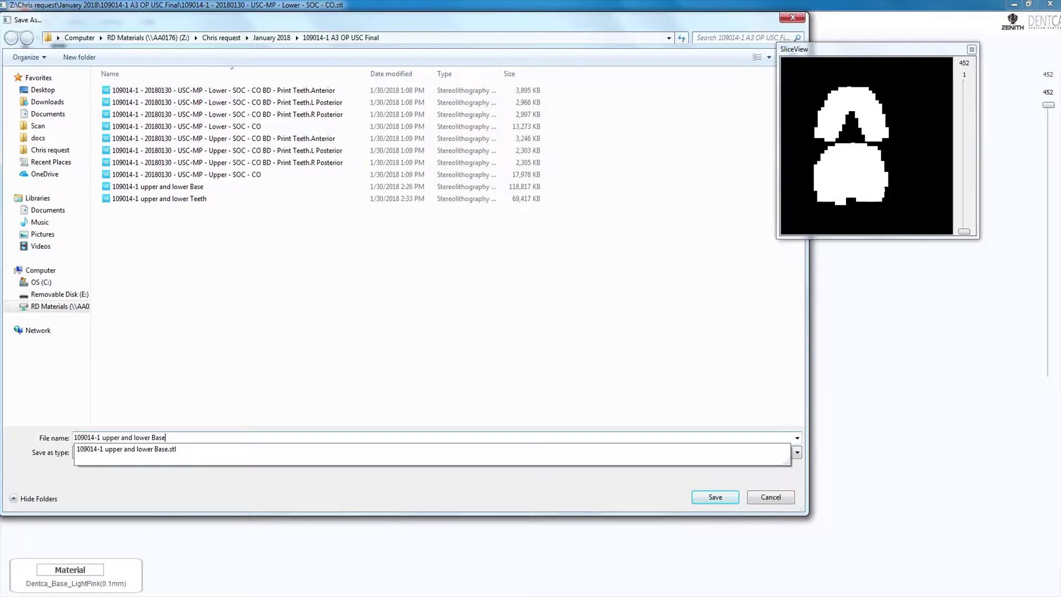
key("Return")
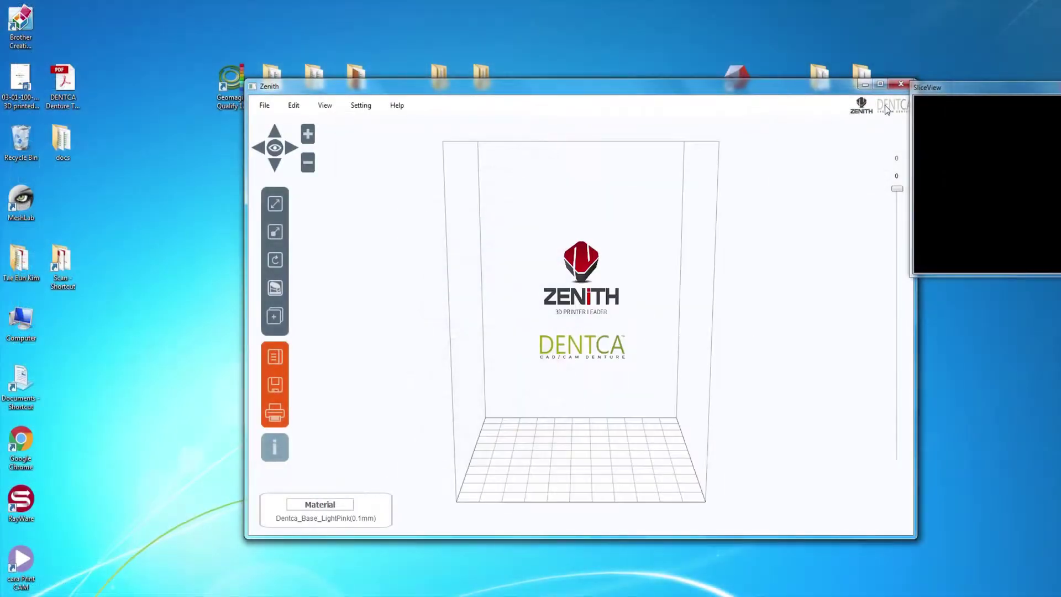
left_click(880, 89)
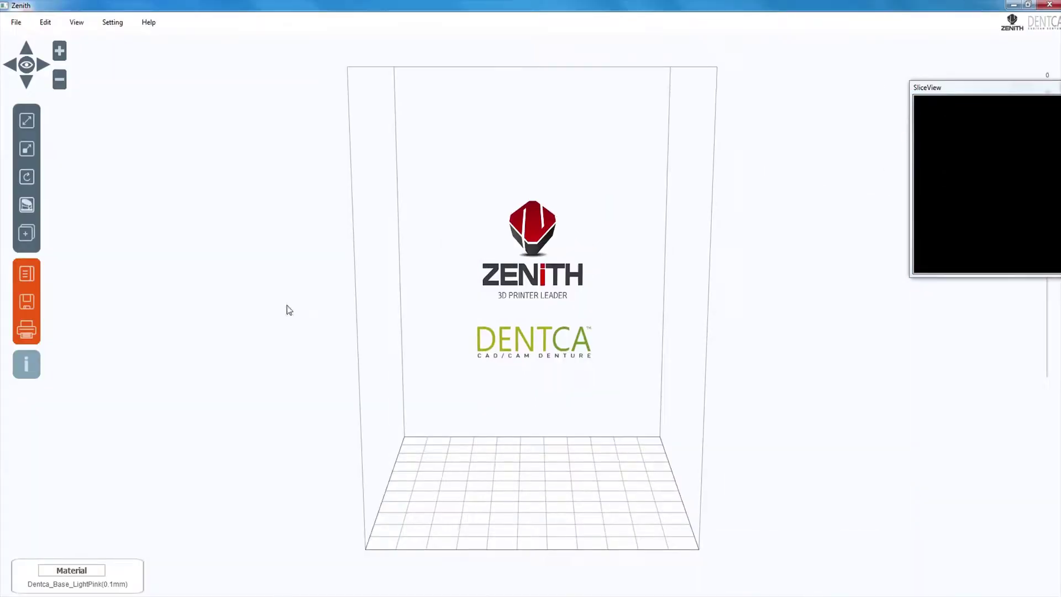
Open the six Print Teeth STL files: upper and lower anterior plus both posteriors of each arch
left_click(15, 23)
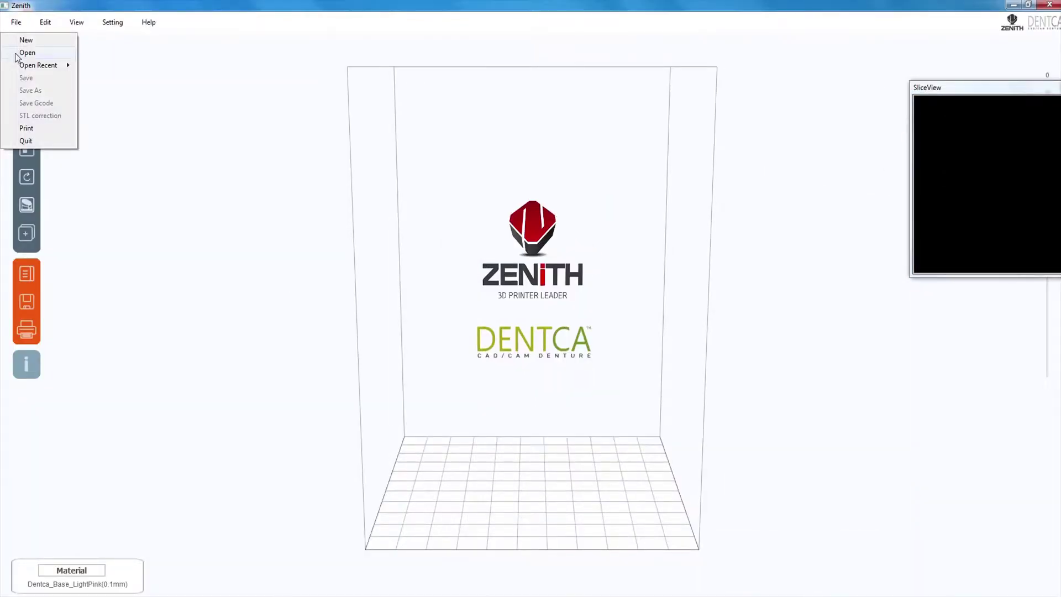
left_click(15, 53)
left_click(384, 94)
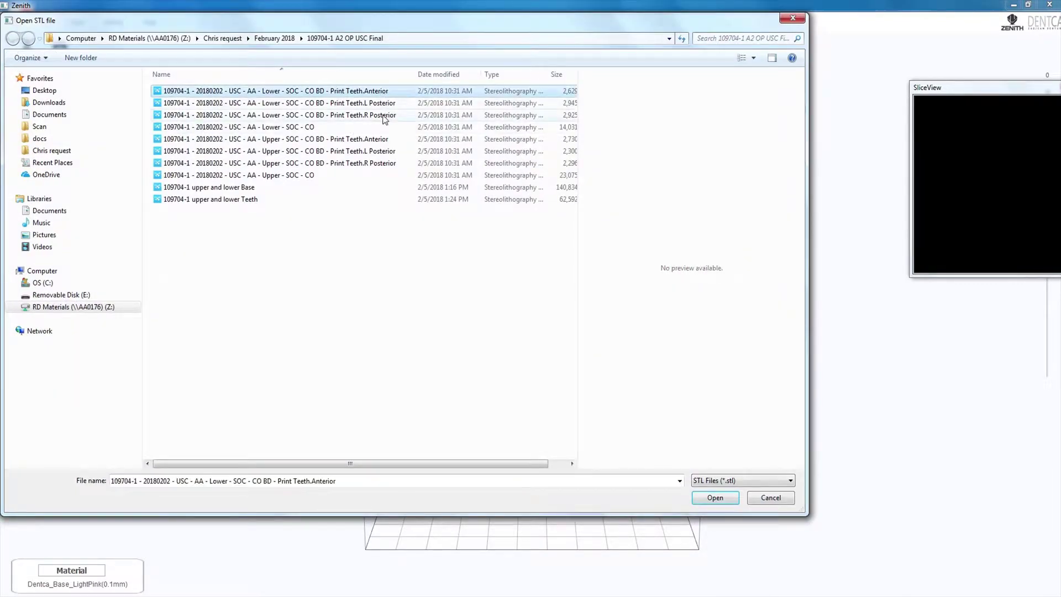
left_click(385, 115, "shift")
left_click(385, 139, "ctrl")
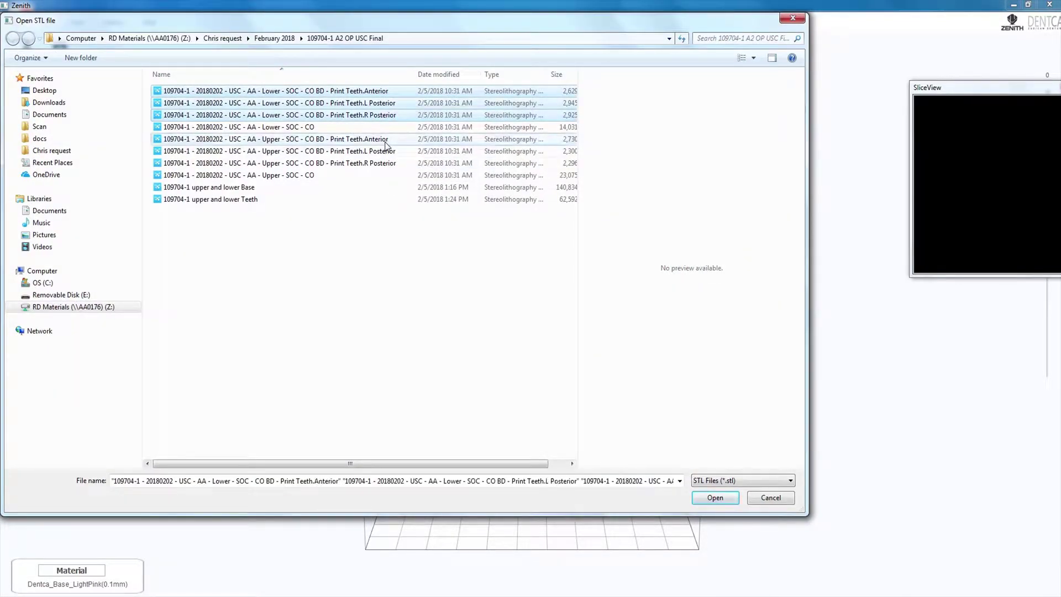
left_click(385, 152, "ctrl")
left_click(385, 163, "ctrl")
left_click(715, 497)
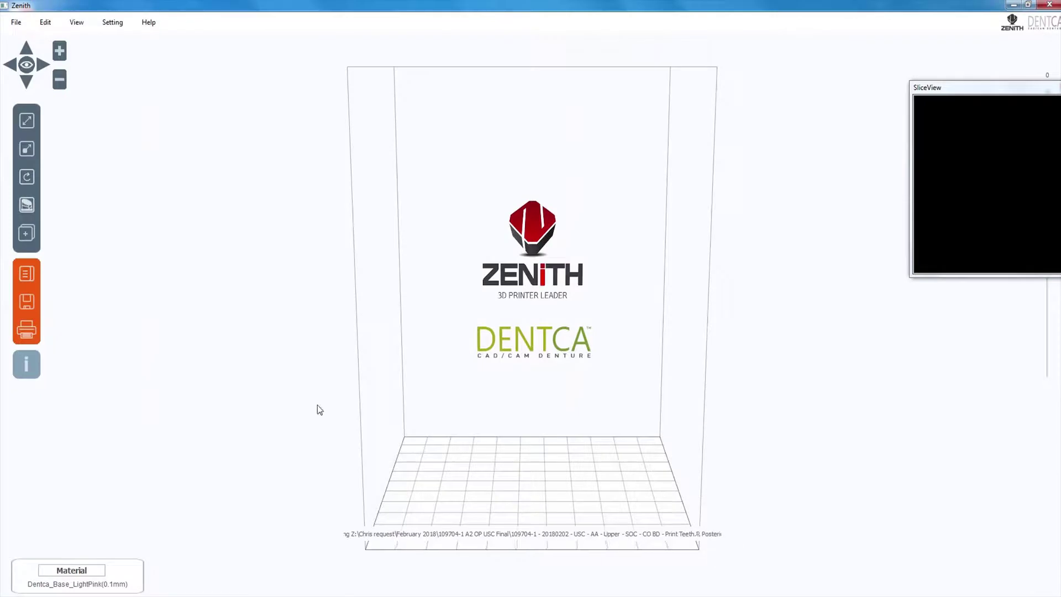
Arrange the six Print Teeth rows on the build plate, grouping the posterior segments beside the arches
left_click_drag(581, 387, 632, 452)
left_click_drag(641, 302, 607, 416)
left_click_drag(506, 324, 551, 429)
left_click_drag(476, 346, 544, 472)
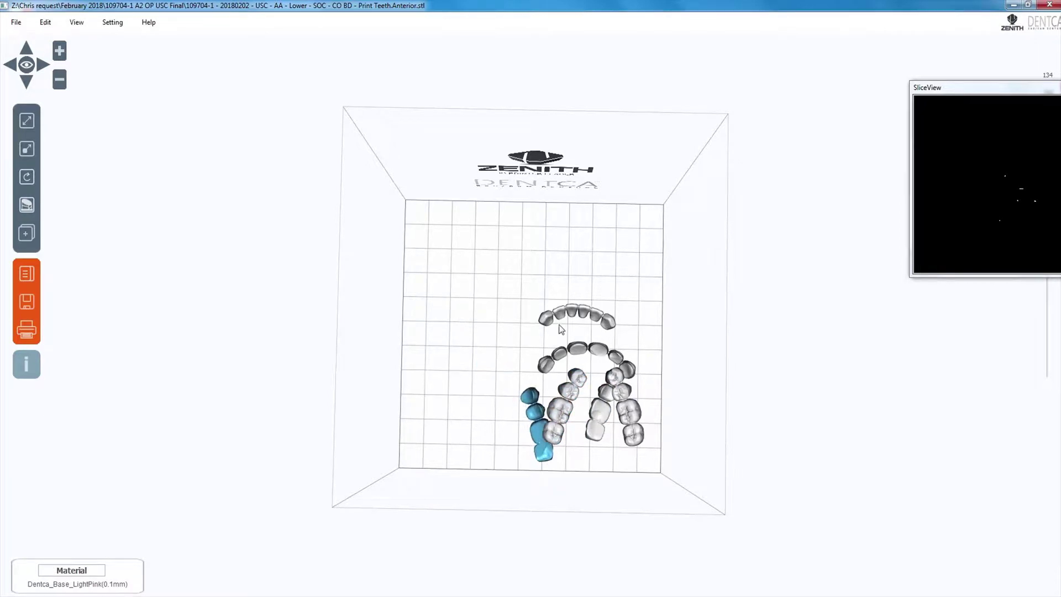
left_click_drag(552, 311, 458, 241)
left_click_drag(481, 288, 625, 447)
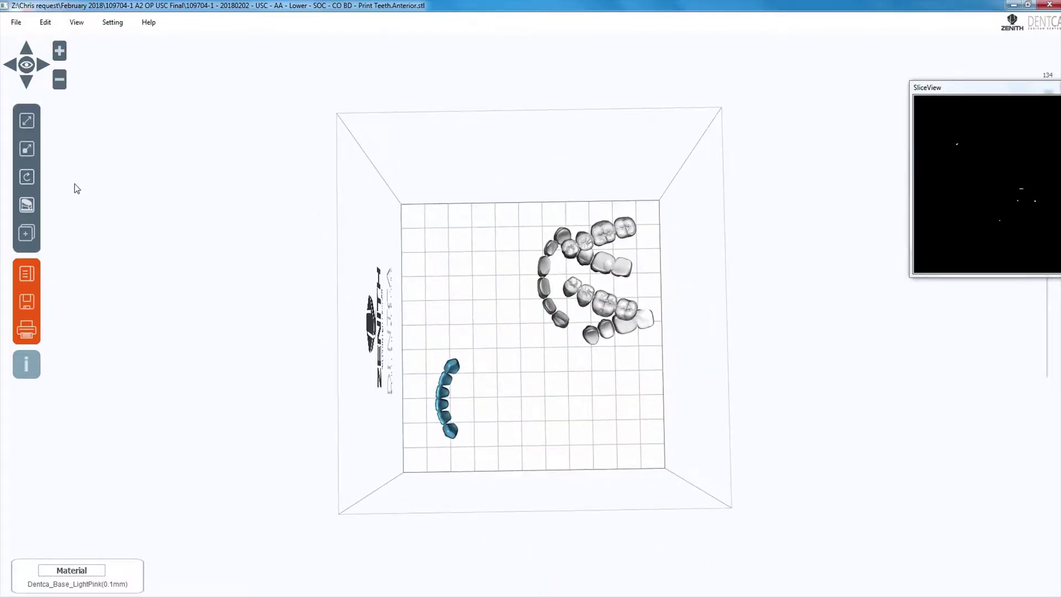
left_click(26, 176)
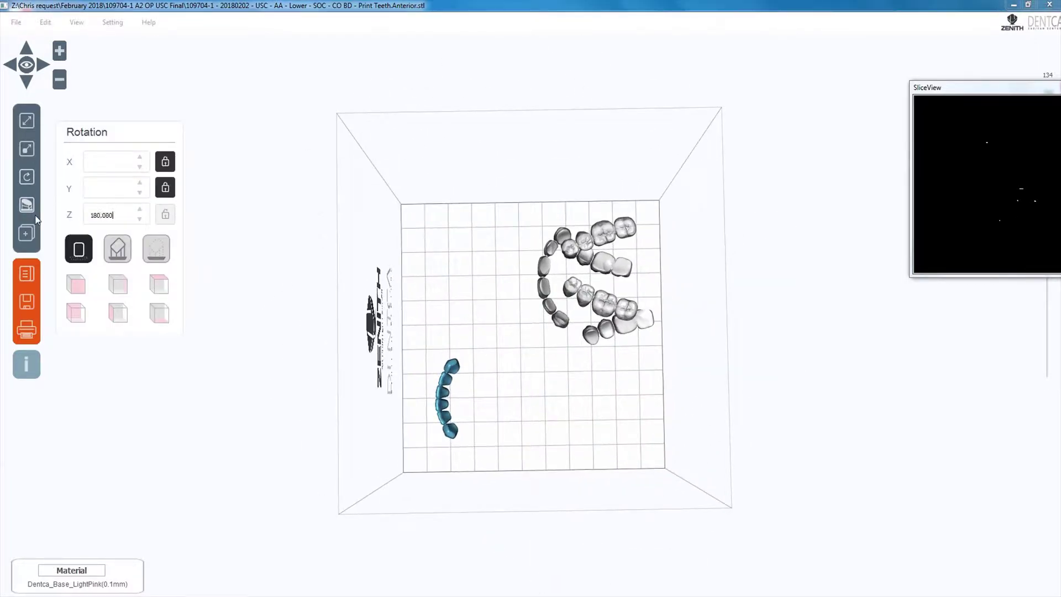
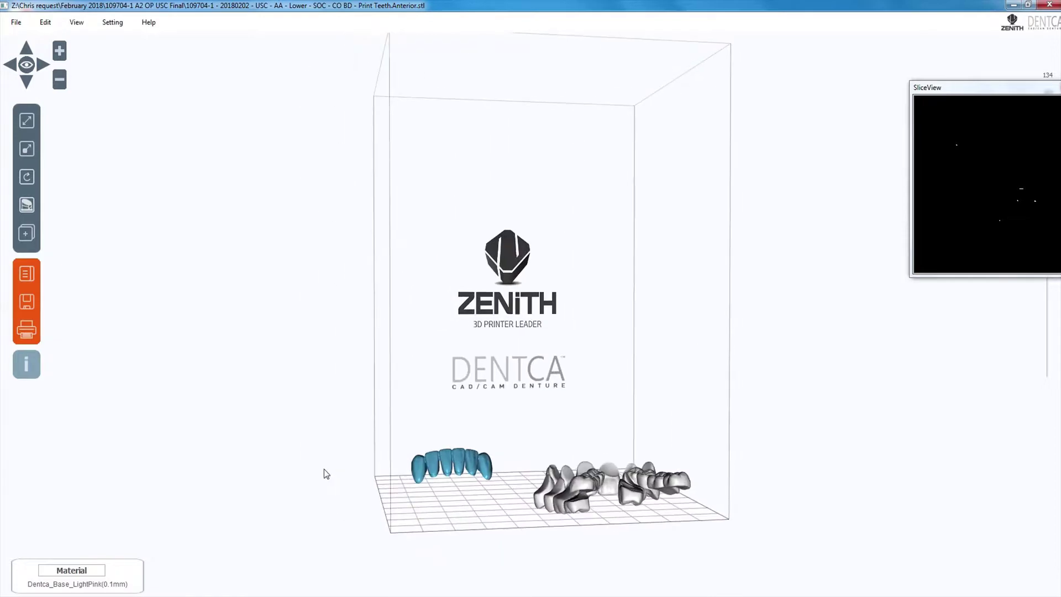
Move the four-tooth posterior bridge lower on the plate and turn it to lie vertically
left_click(27, 177)
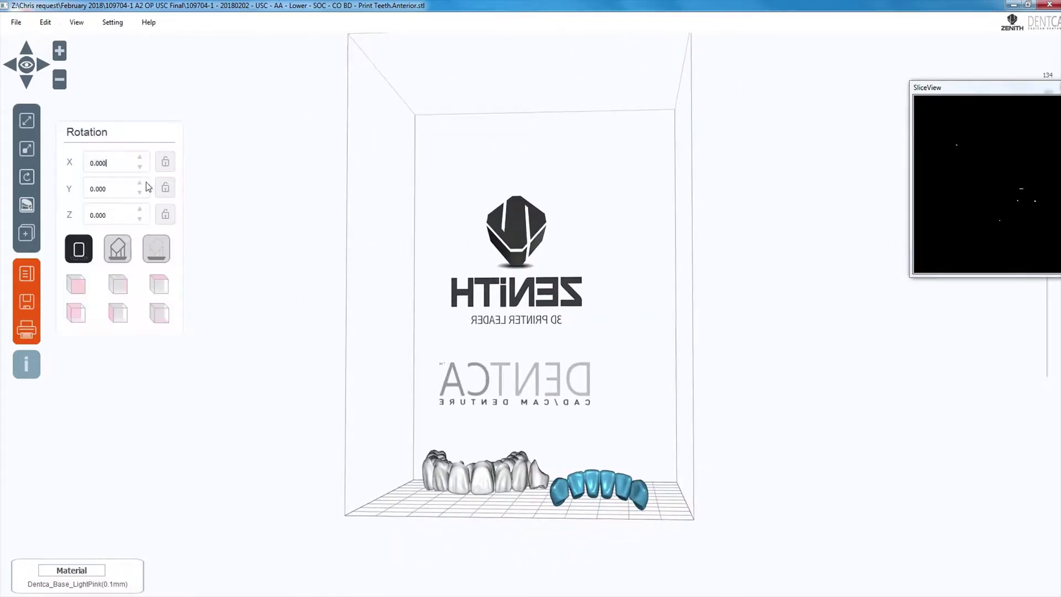
middle_click_drag(387, 309, 479, 455)
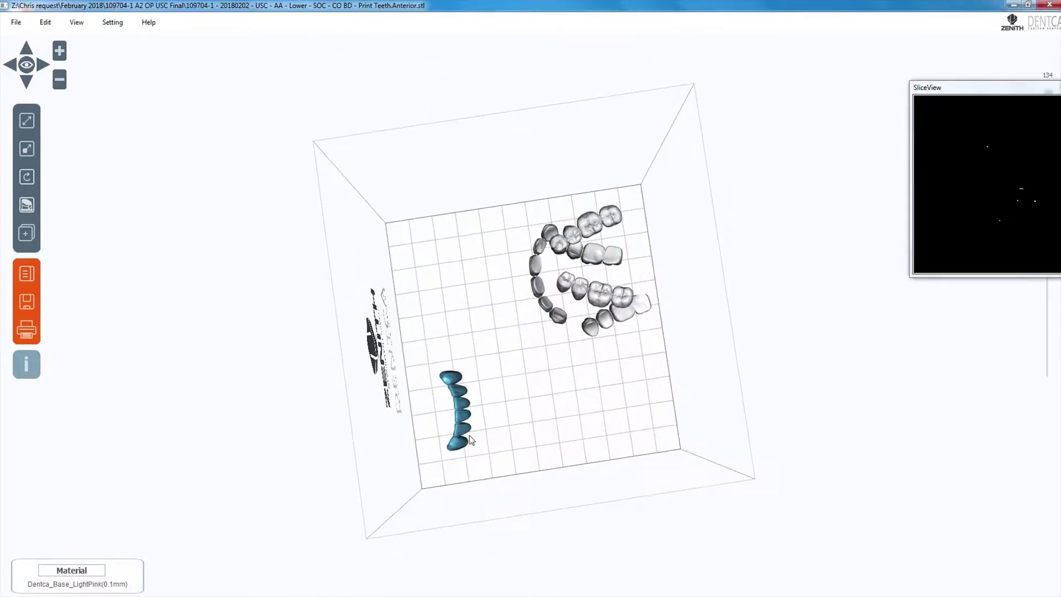
left_click_drag(591, 291, 531, 398)
middle_click_drag(639, 415, 627, 434)
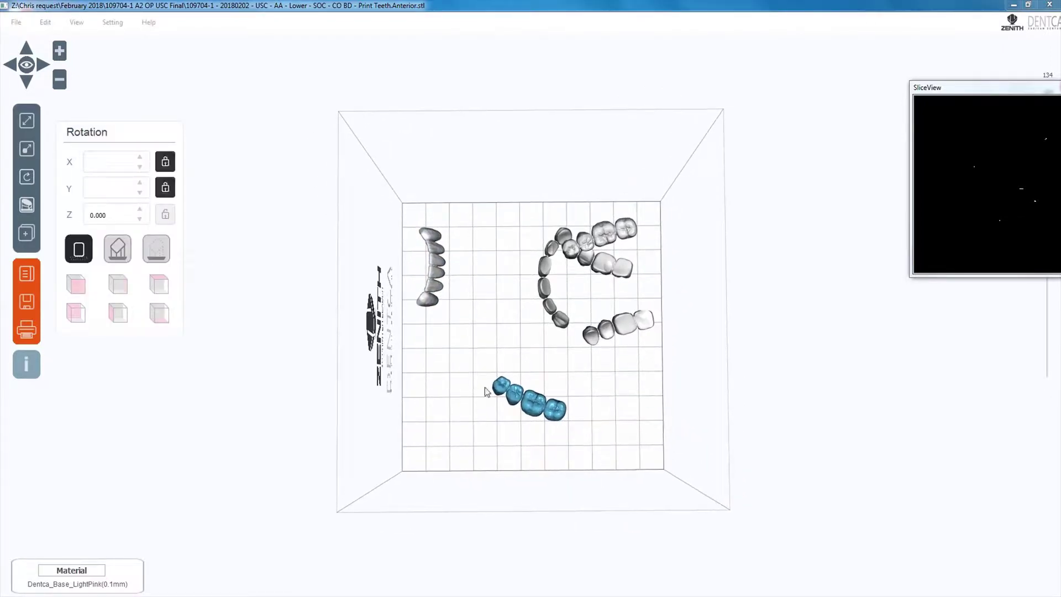
left_click_drag(529, 419, 567, 414)
middle_click_drag(543, 424, 400, 312)
Tilt the blue teeth -5 around X and move them beside the other teeth
left_click(26, 177)
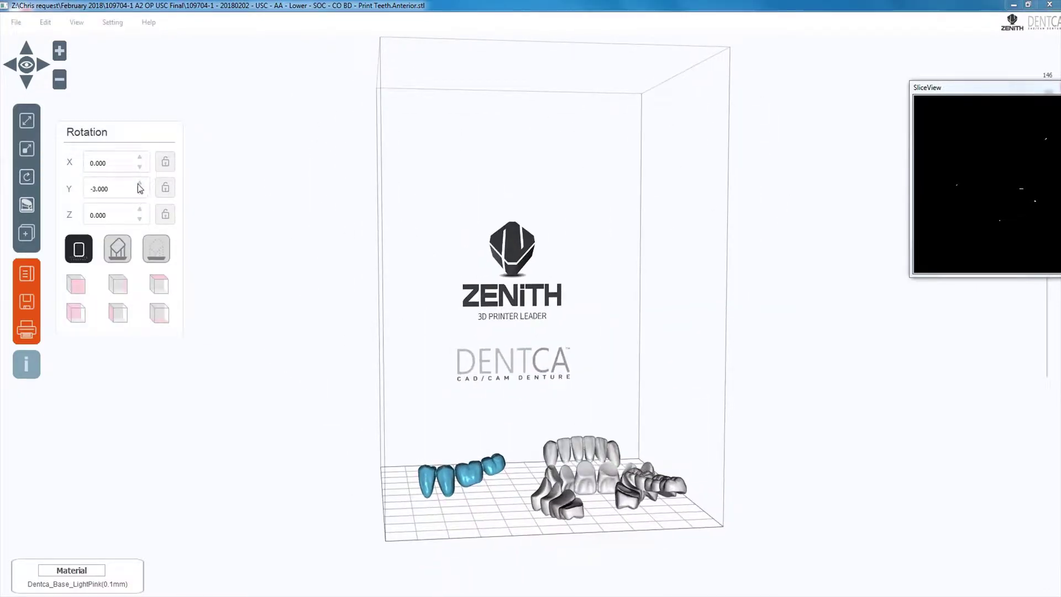
middle_click_drag(425, 414, 541, 382)
left_click(27, 177)
key("Return")
middle_click_drag(595, 371, 505, 462)
left_click_drag(514, 387, 493, 270)
Bring the upper-right tooth group down, stand it vertical, shift it left and tilt -5 around Y
left_click_drag(577, 264, 517, 439)
left_click(27, 176)
left_click(165, 162)
middle_click_drag(517, 438, 416, 345)
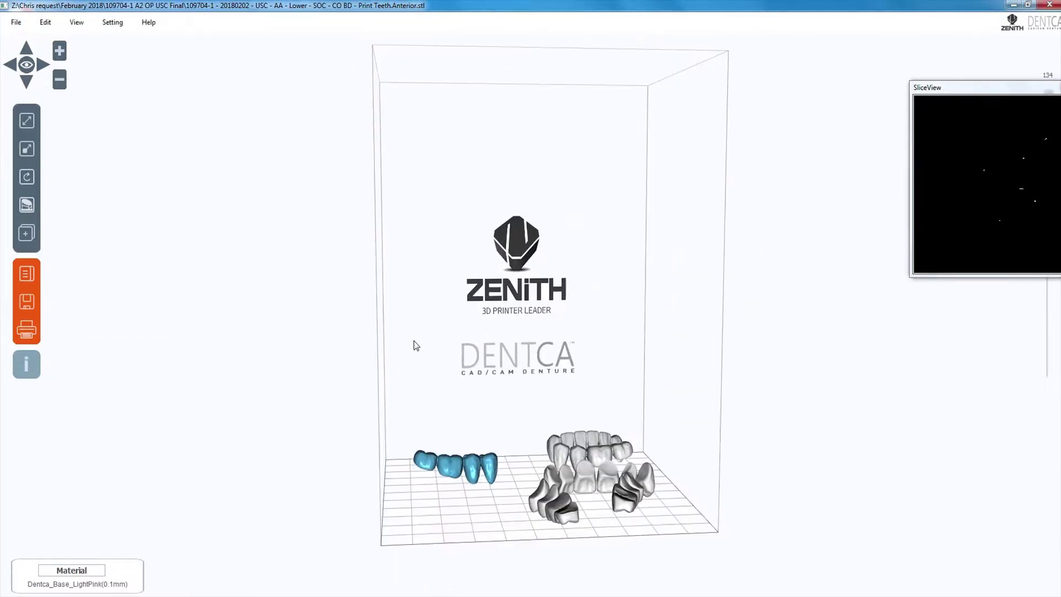
left_click(28, 178)
left_click(140, 193)
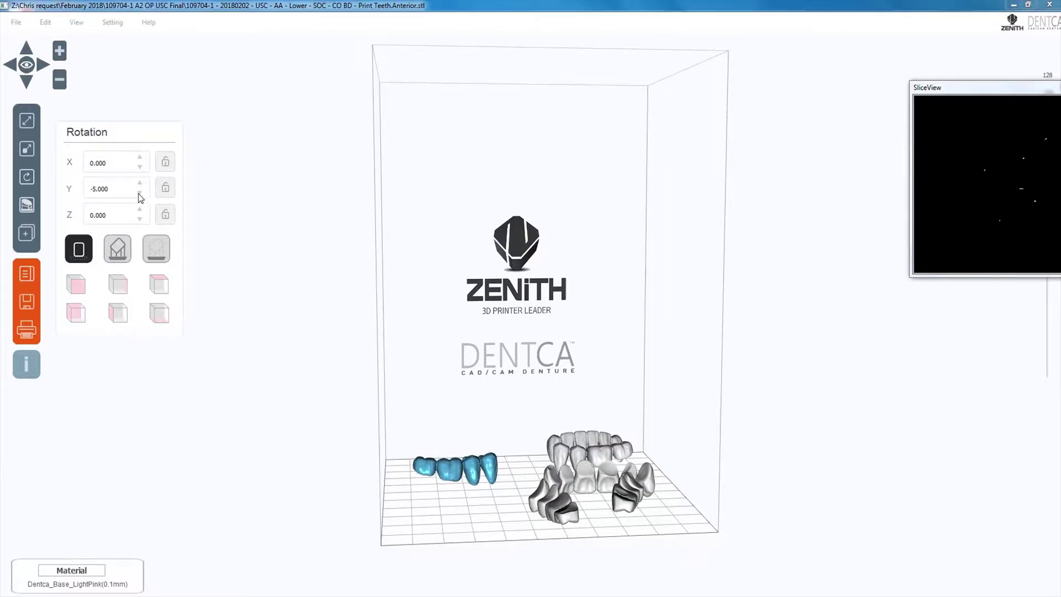
Give the blue teeth a -10 X tilt and a one-degree spin, then place them between the rows
middle_click_drag(442, 277, 531, 403)
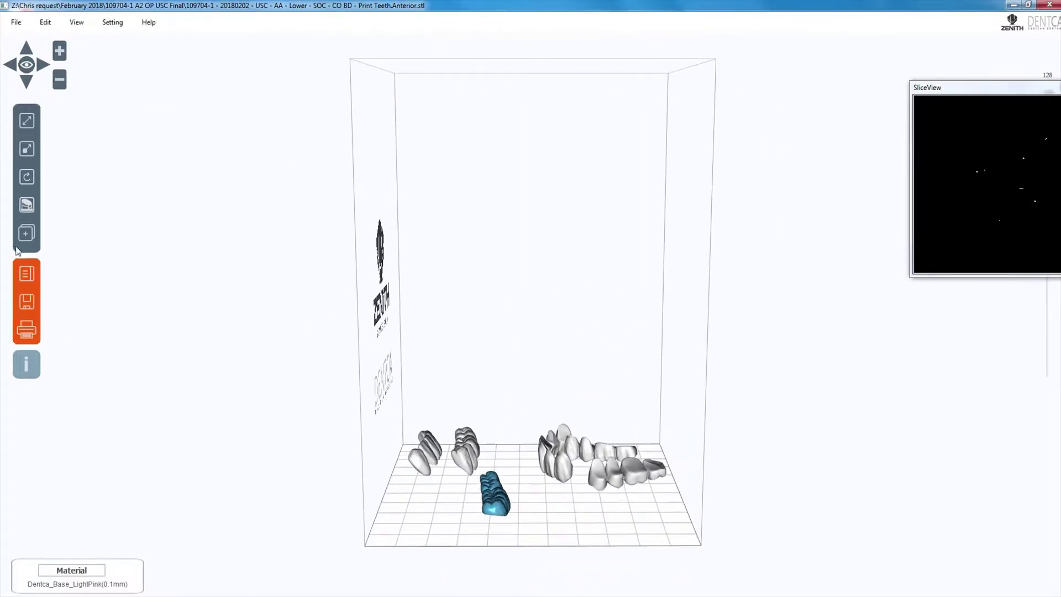
left_click(28, 177)
key("Return")
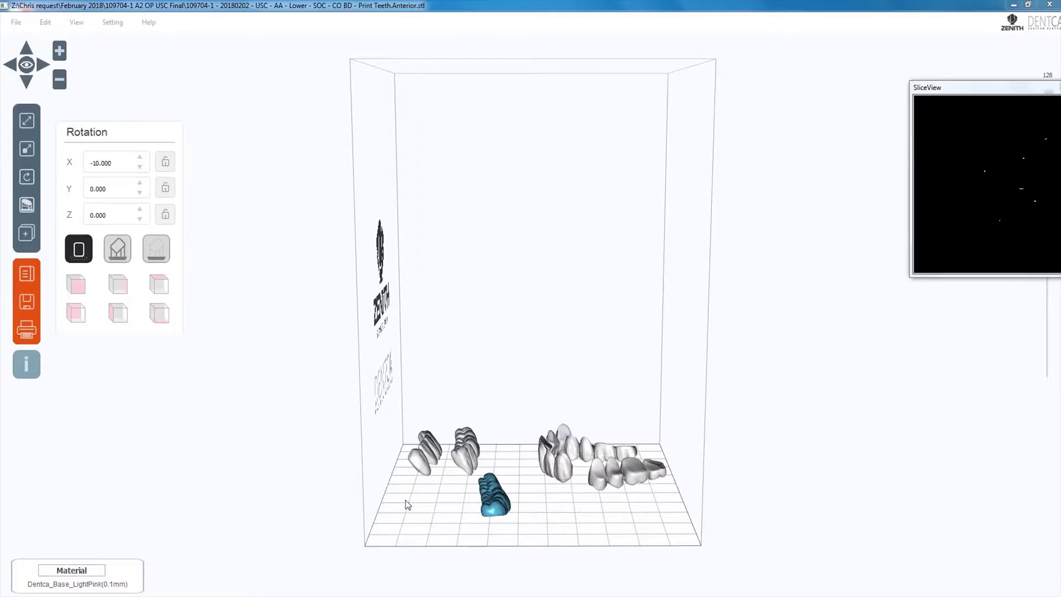
middle_click_drag(407, 504, 414, 592)
left_click(27, 177)
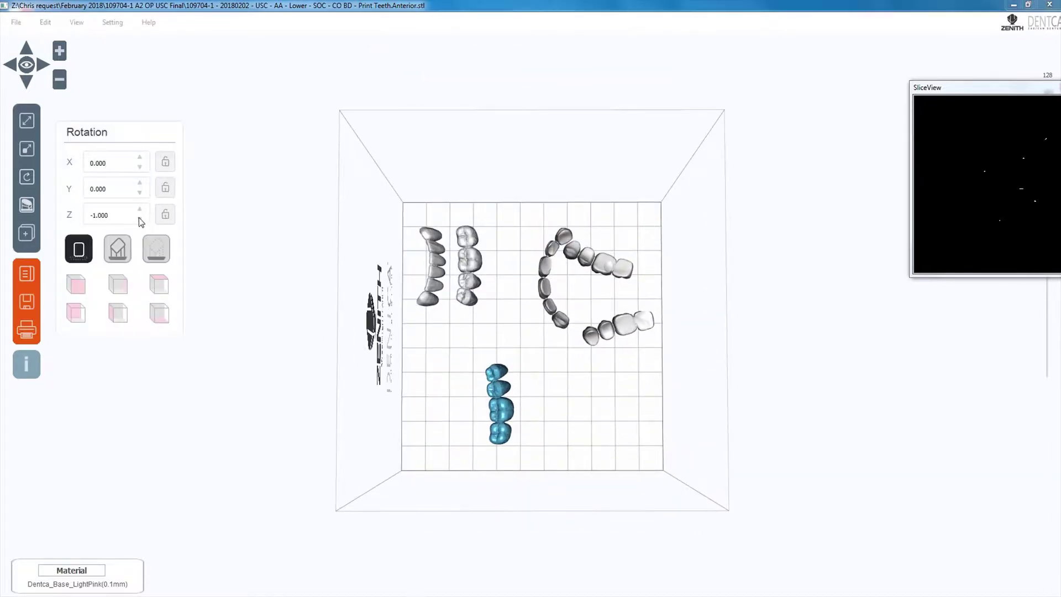
left_click(139, 217)
middle_click_drag(453, 359, 483, 474)
left_click_drag(497, 425, 508, 292)
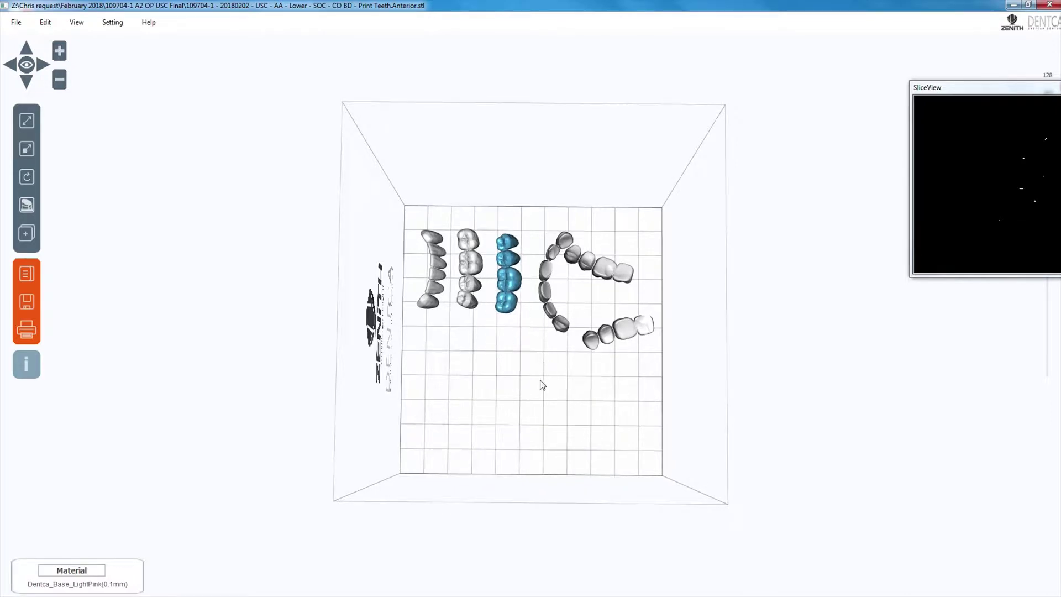
Move the C-shaped arch down-left and rotate it 90 degrees around X
left_click_drag(561, 325, 503, 429)
left_click(28, 177)
type("90")
key("Return")
middle_click_drag(486, 462, 552, 436)
Adjust the blue piece's X tilt, trying -20 and then settling on 10
left_click(26, 177)
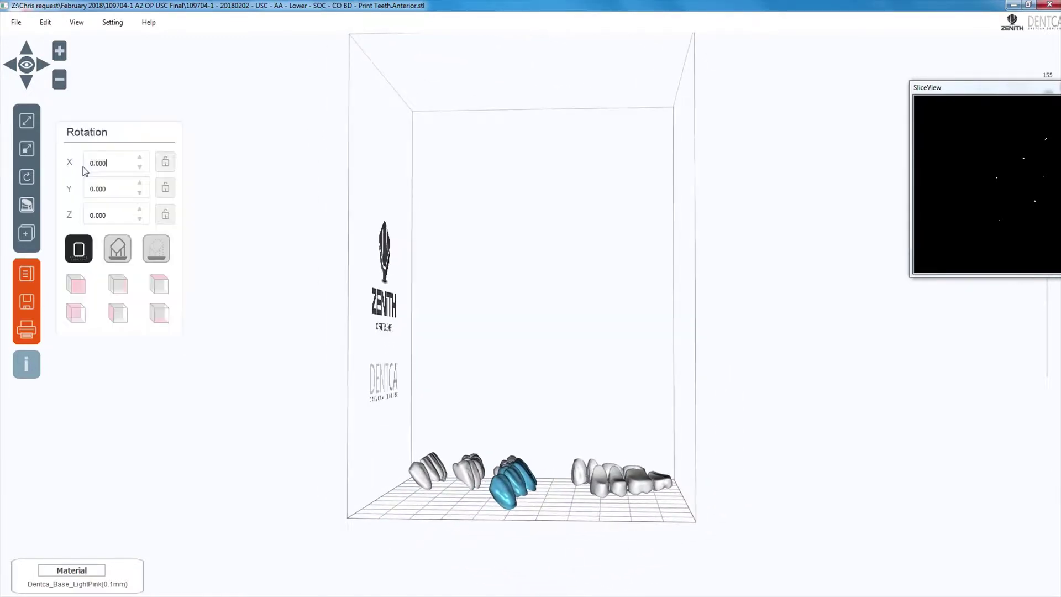
key("Return")
type("-20")
key("Return")
type("10")
key("Return")
key("Return")
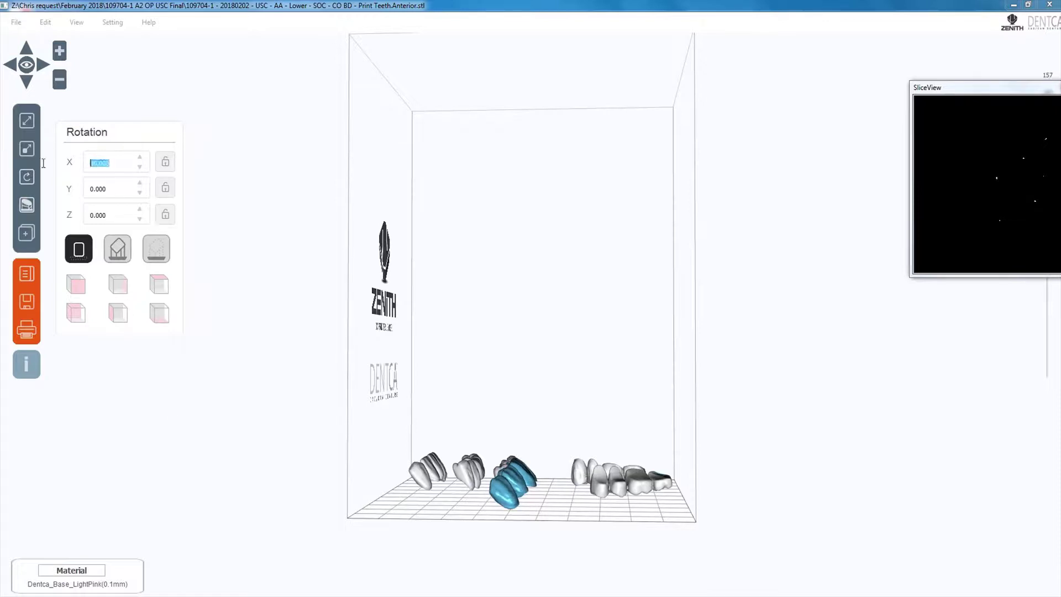
type("3")
key("Return")
Move the lower-right piece to the plate's bottom, flip it 180 degrees and stand it upright
left_click_drag(620, 355, 545, 488)
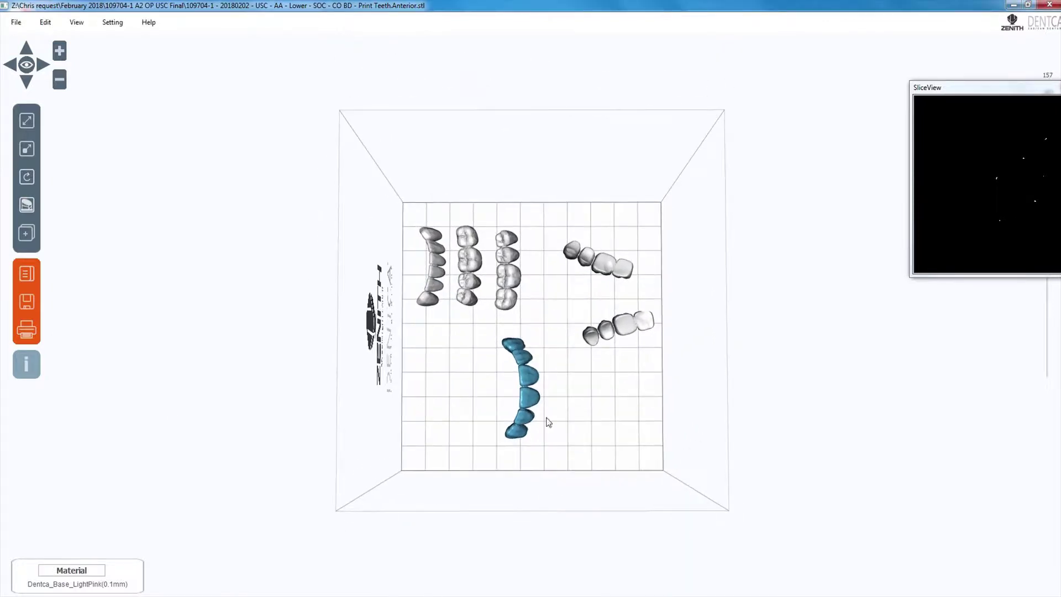
left_click_drag(608, 331, 517, 426)
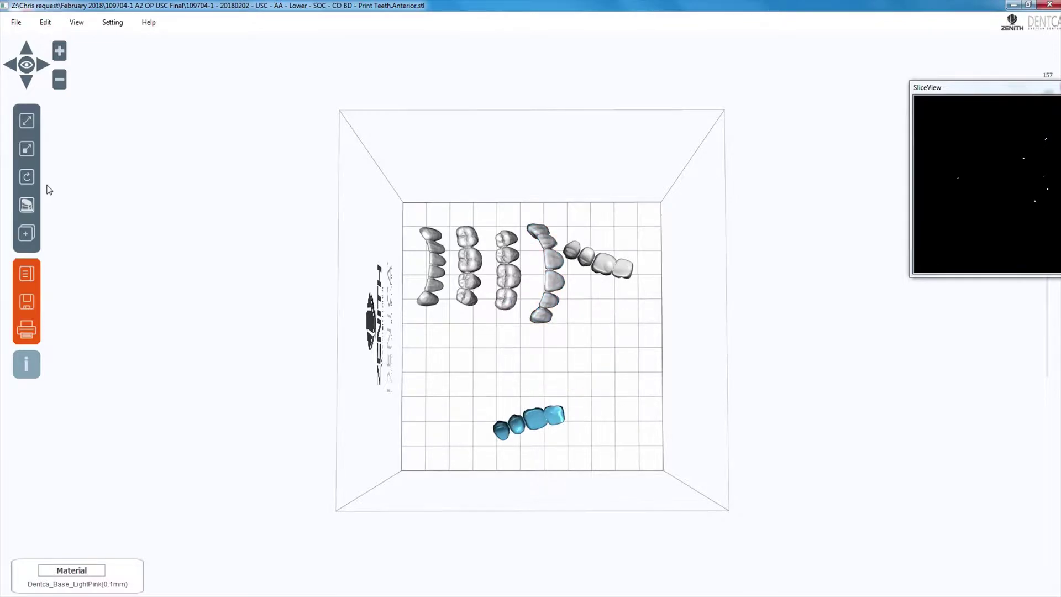
left_click(27, 177)
left_click(158, 284)
left_click_drag(557, 438, 484, 327)
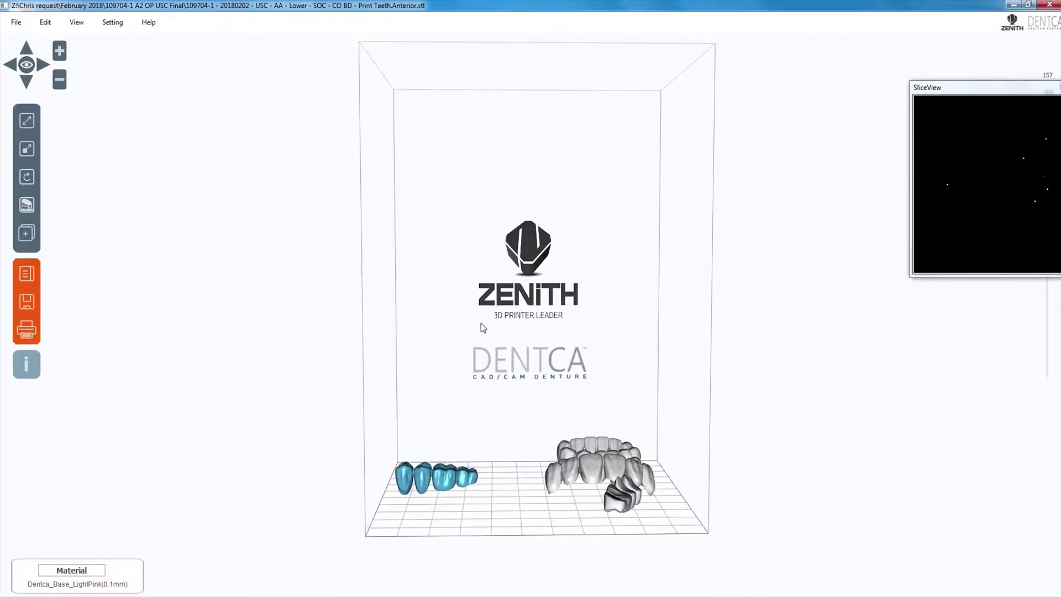
left_click(27, 177)
left_click(140, 191)
left_click(139, 192)
Rotate the blue piece -90 around X and move it up beside the columns
left_click_drag(332, 332, 443, 315)
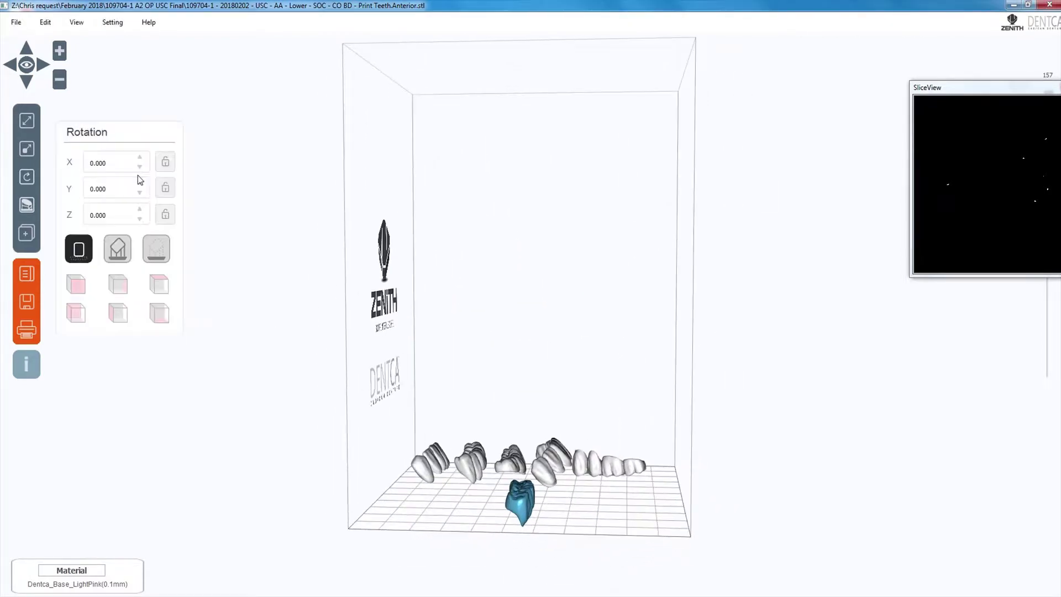
key("shift+Tab")
type("-90")
key("Return")
left_click_drag(484, 360, 544, 483)
left_click_drag(527, 447, 484, 346)
Lock the next piece's X and Y tilt and spin it to a diagonal orientation
left_click(26, 176)
left_click(159, 284)
left_click(165, 188)
left_click(16, 174)
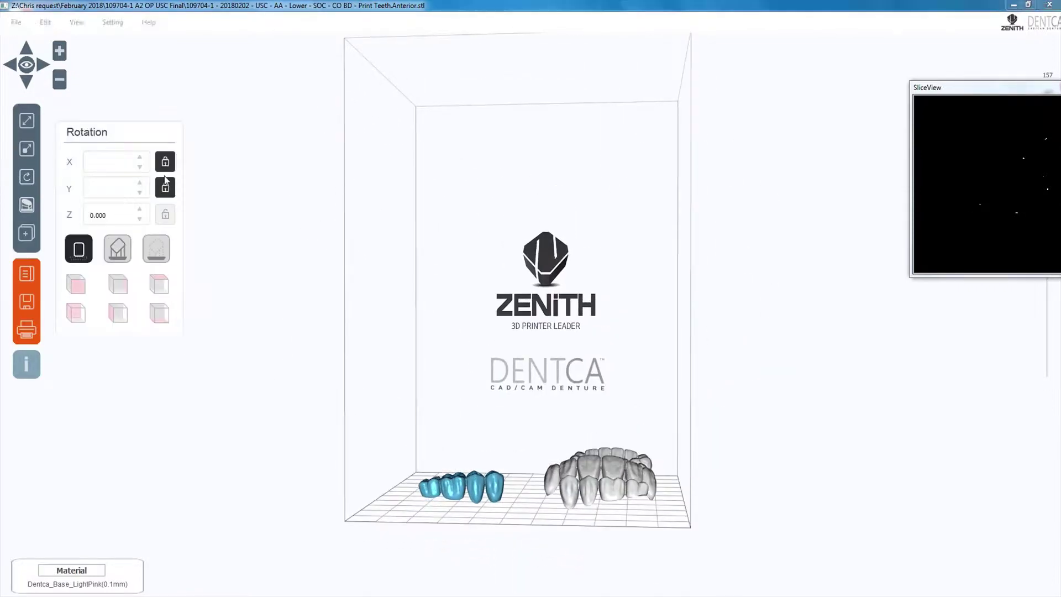
scroll(142, 189, "up", 4)
left_click_drag(283, 407, 480, 411)
Tilt the blue piece -20 around X, then select the front-teeth arch in the leftmost row
left_click(26, 177)
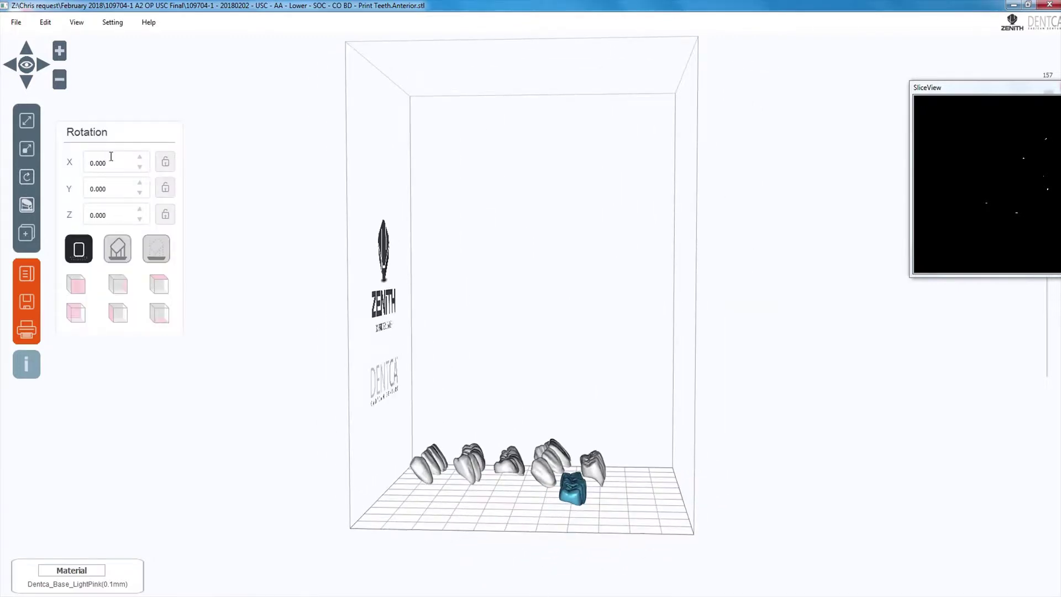
type("-20.000")
key("Return")
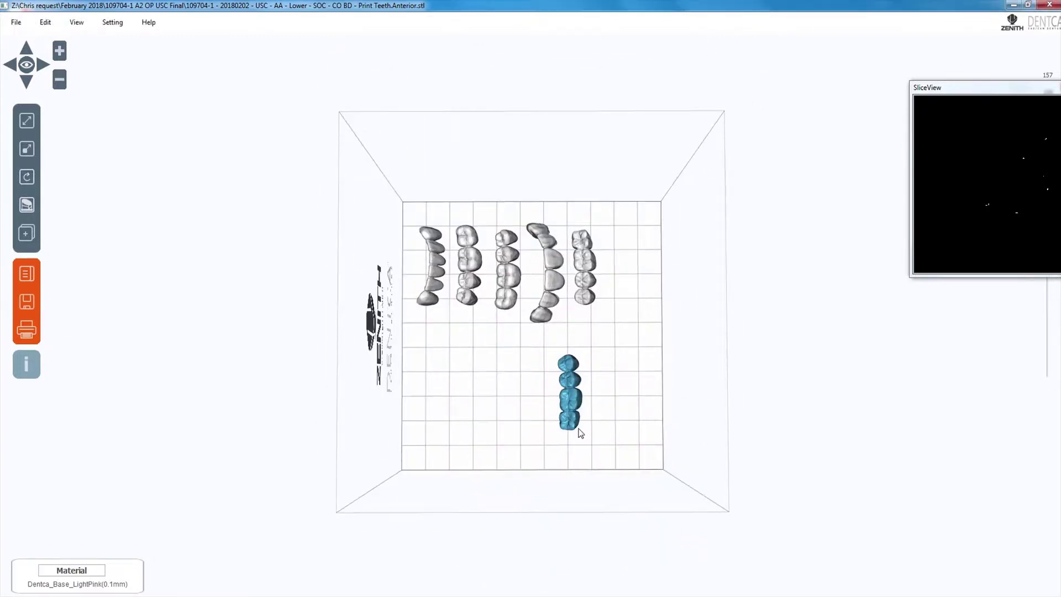
left_click(431, 261)
Set support density to 0.8, change the height, and generate supports for the first pieces
left_click(27, 205)
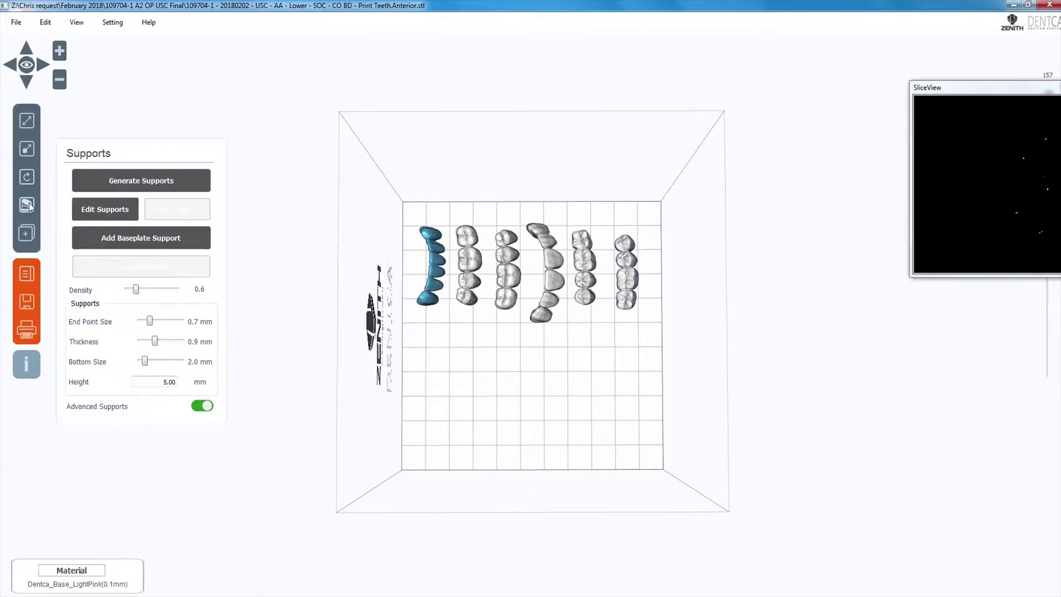
left_click(157, 289)
left_click(150, 380)
left_click(161, 178)
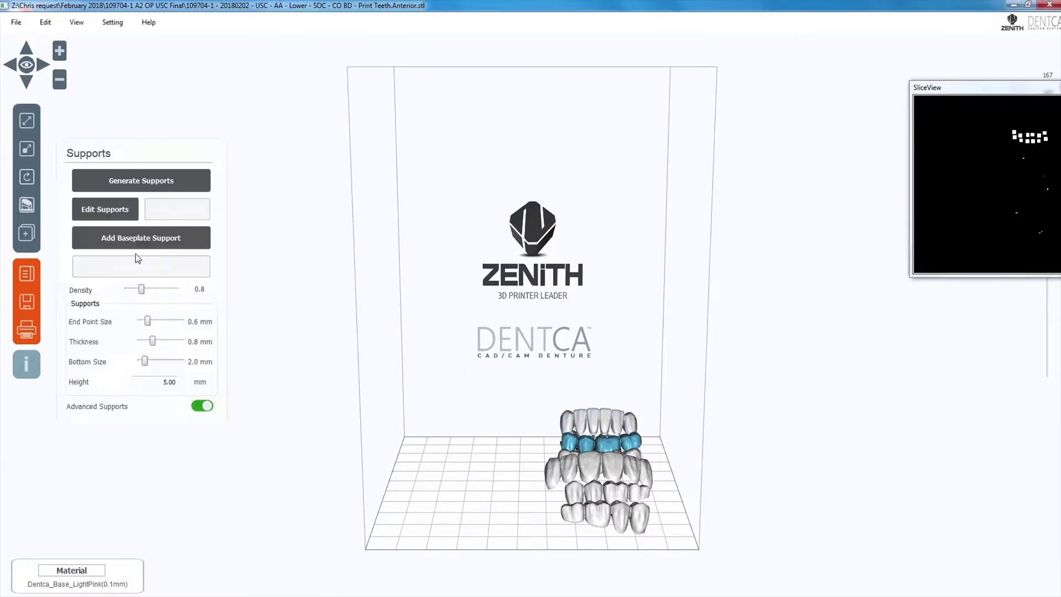
type("1")
left_click(160, 181)
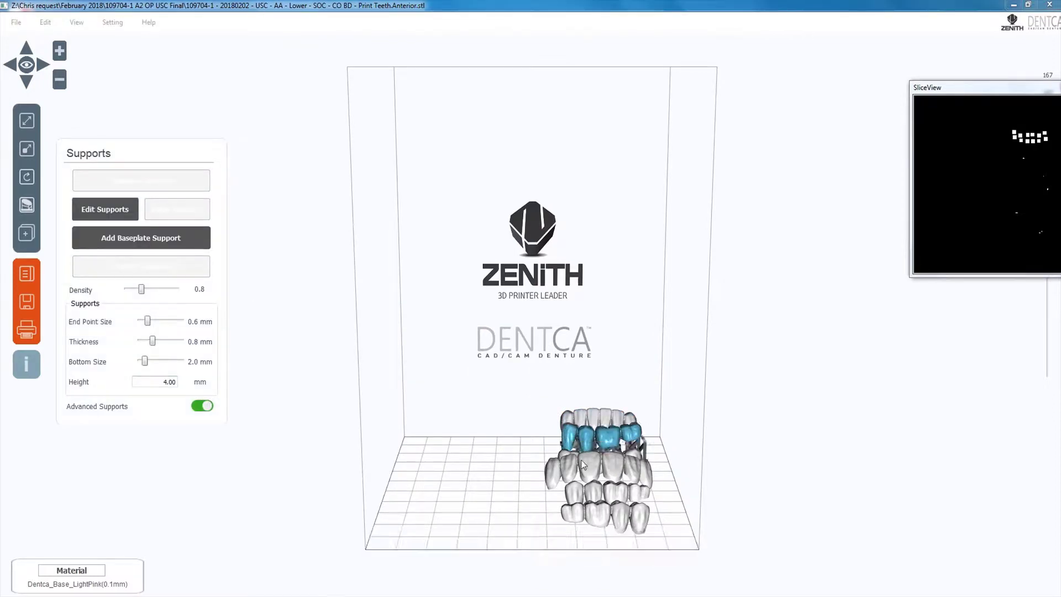
left_click(32, 209)
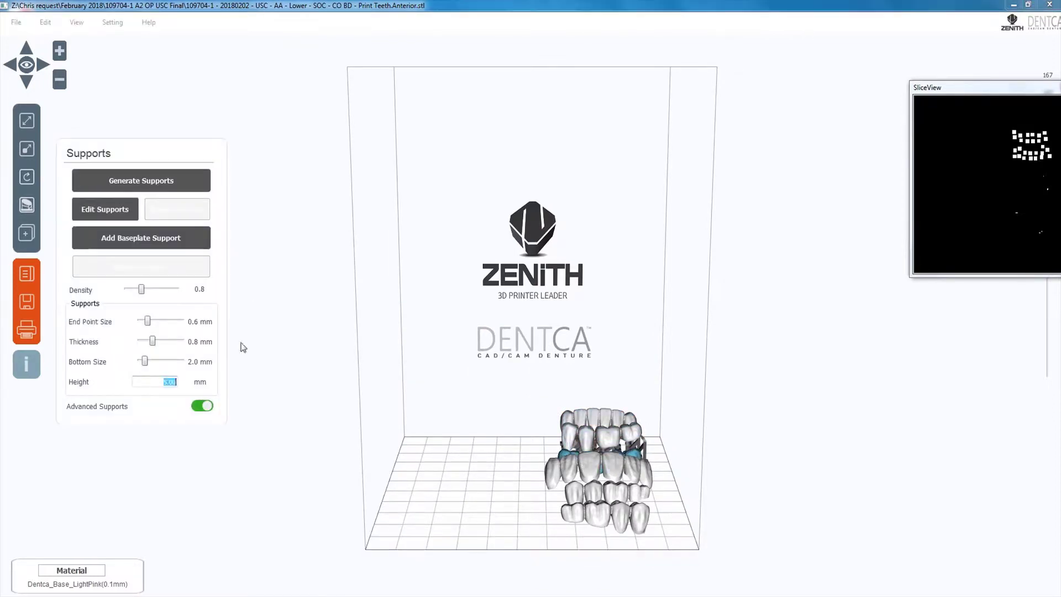
Generate supports for the lower tooth row
left_click(549, 477)
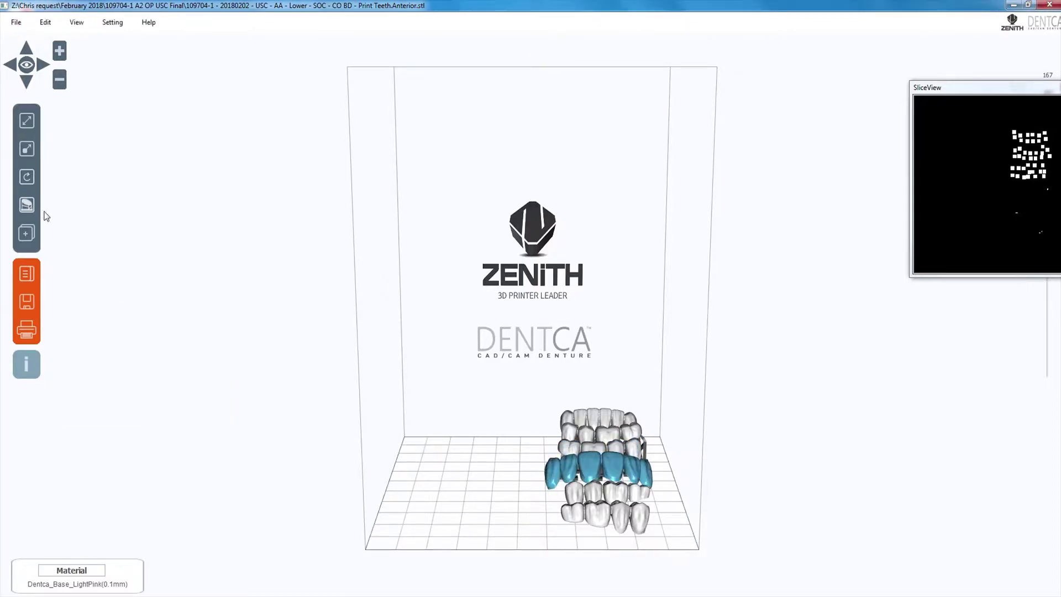
left_click(26, 206)
double_click(166, 382)
key("Return")
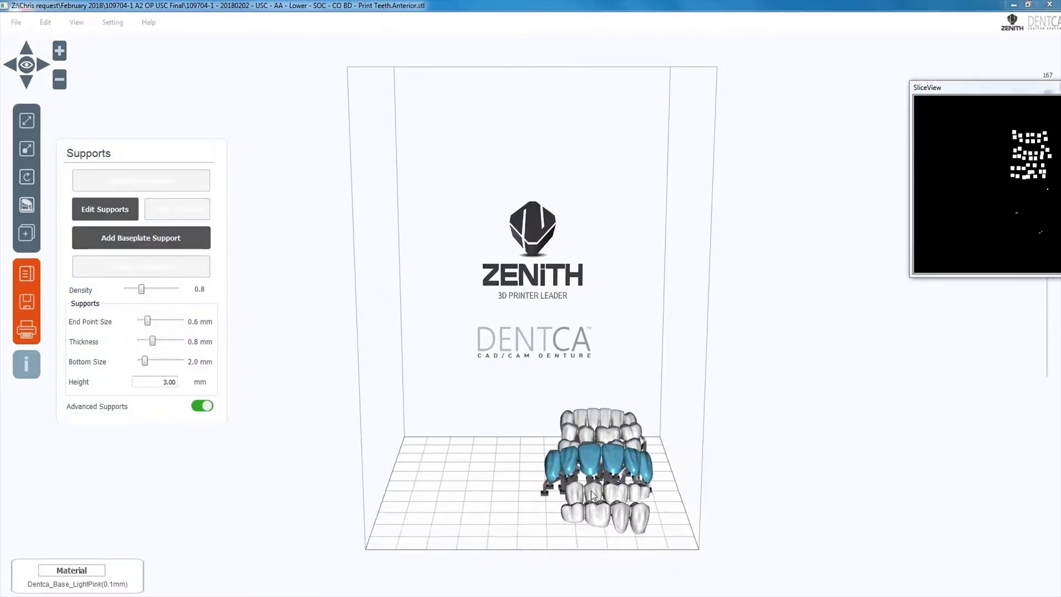
Give another tooth row a support height of 4
left_click(575, 486)
left_click(26, 206)
double_click(166, 382)
type("4")
key("Return")
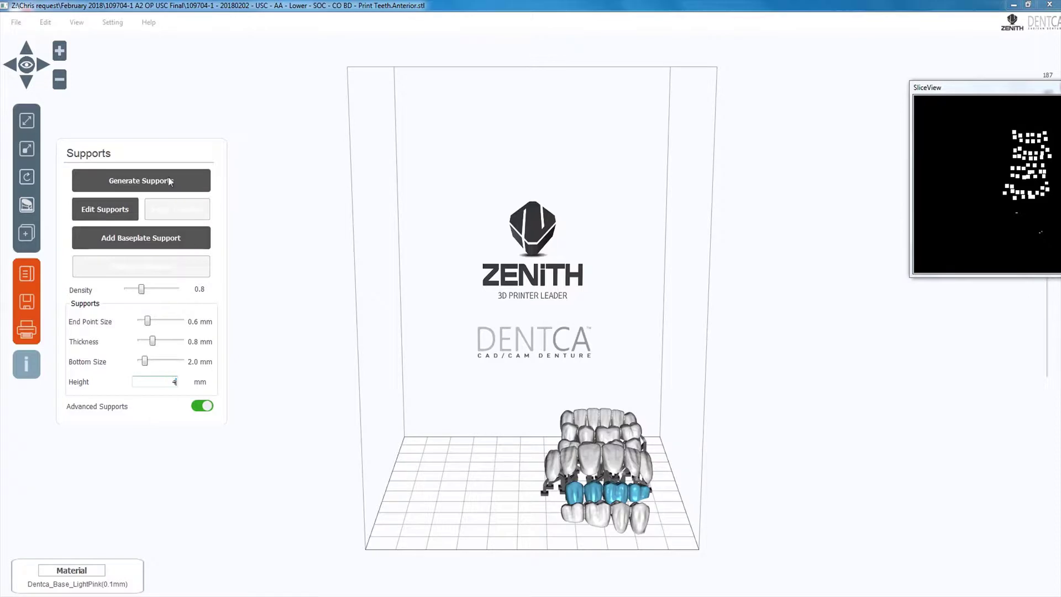
Generate supports for the front tooth row and check the supported rows from the side
left_click(545, 503)
left_click(29, 206)
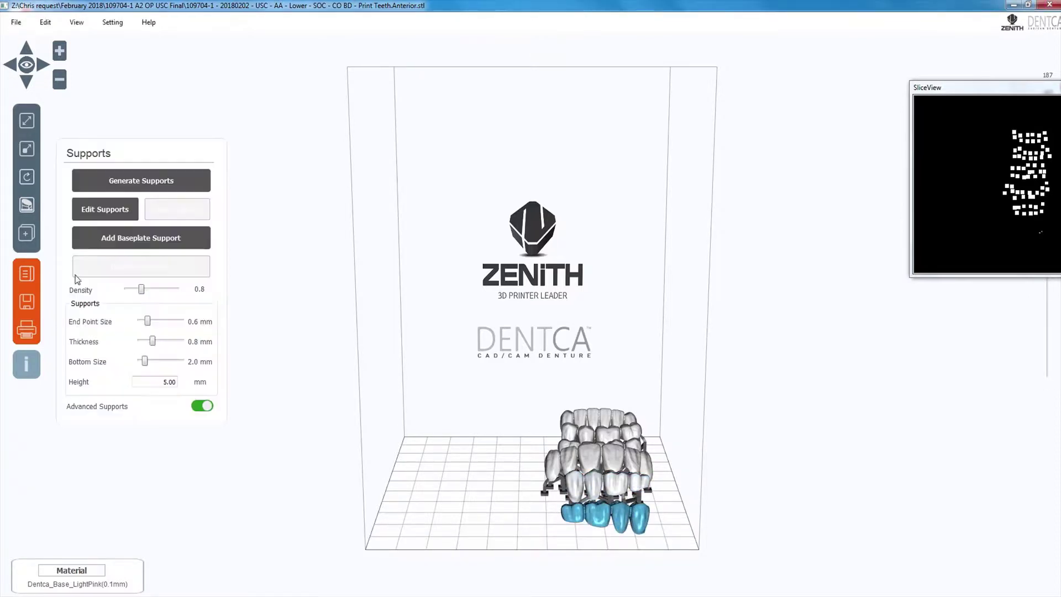
double_click(165, 382)
left_click(170, 177)
left_click_drag(526, 469, 610, 433)
left_click(436, 470)
Add support points on the leftmost and fifth teeth of the front arch and apply supports
left_click(26, 206)
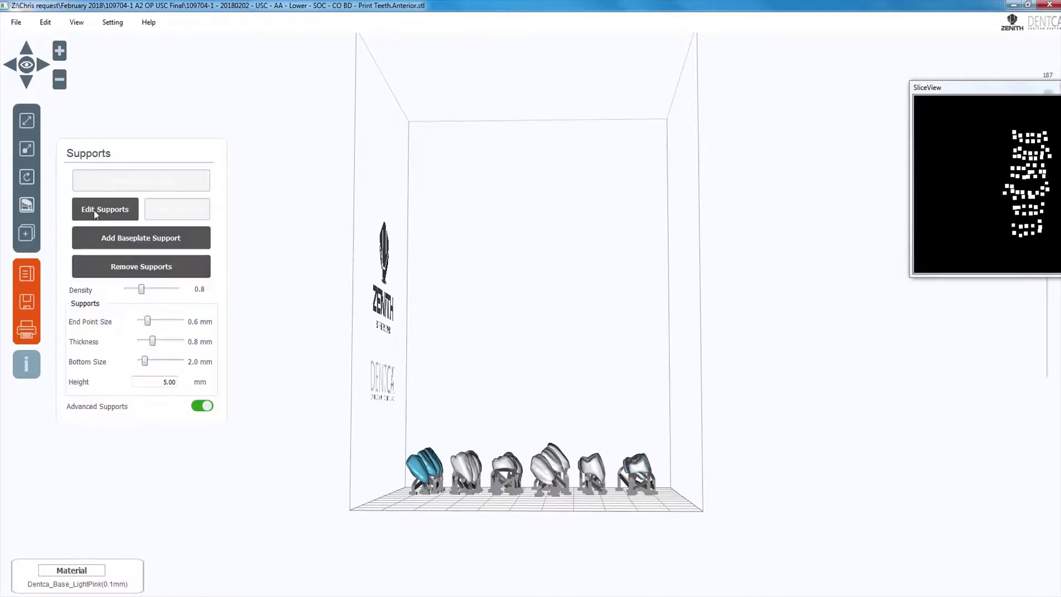
left_click(105, 209)
scroll(658, 509, "up", 8)
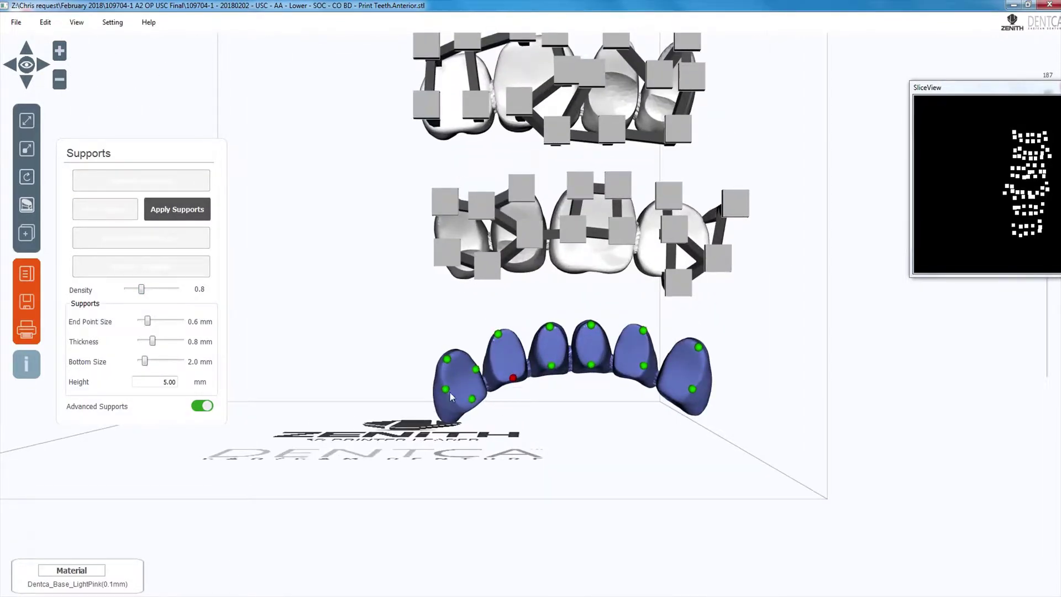
left_click(449, 392)
left_click(629, 371)
left_click(637, 331)
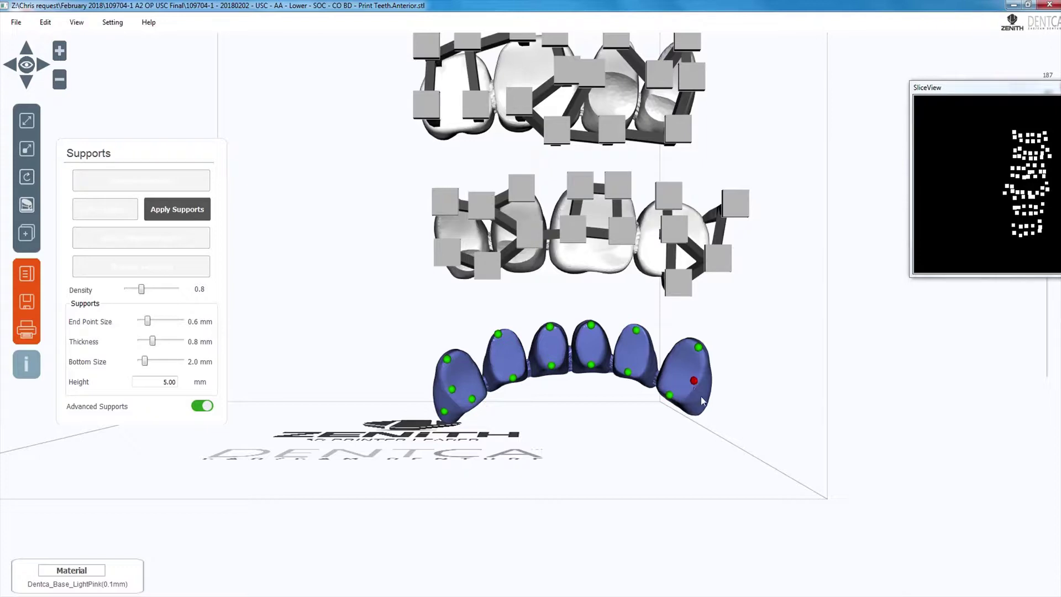
left_click(174, 211)
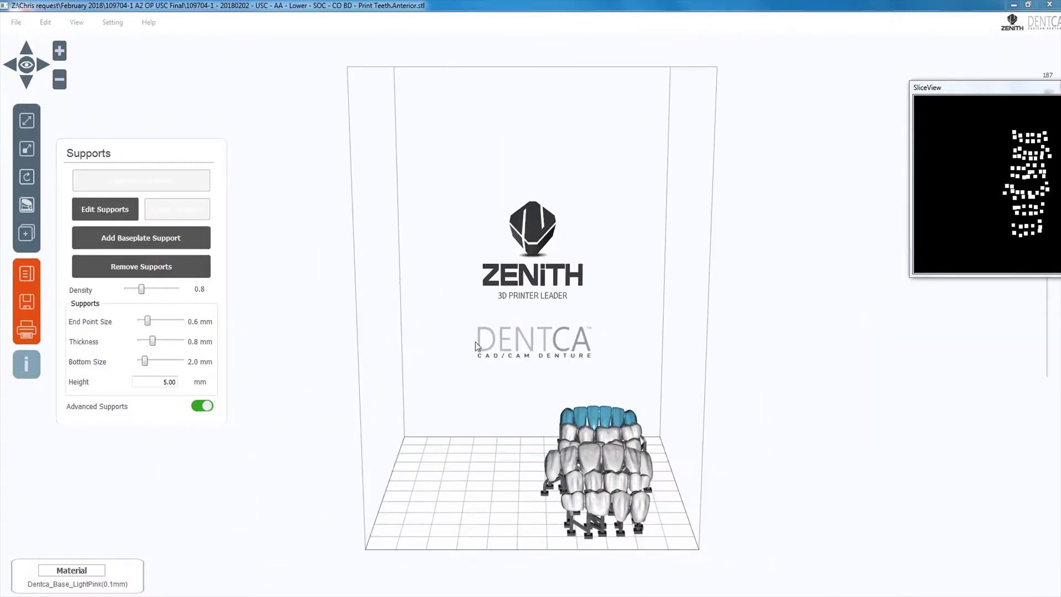
Reposition the arch's support points, add one more, and regenerate the supports
left_click(91, 210)
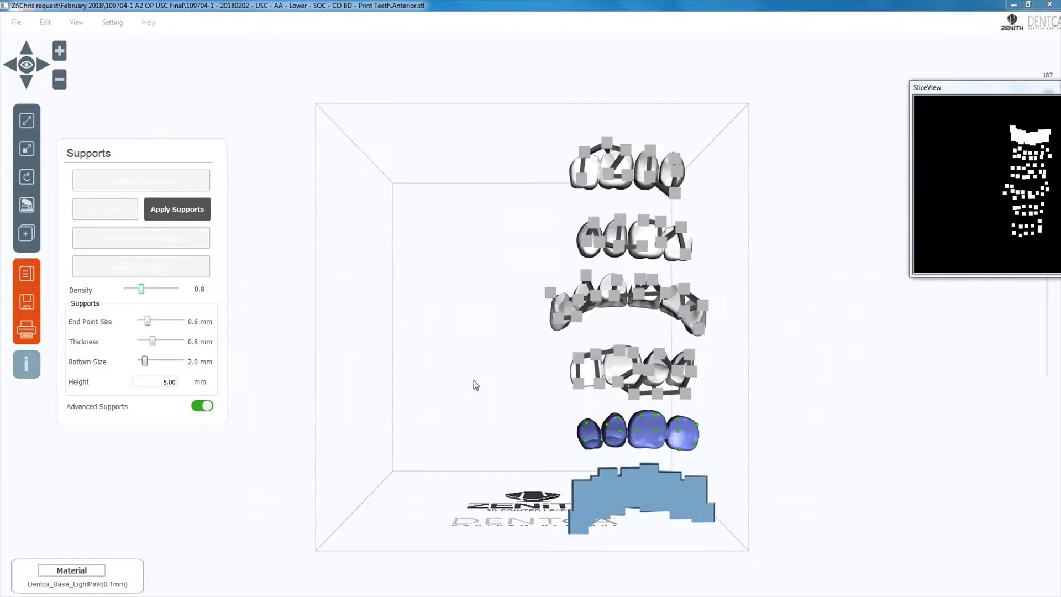
scroll(582, 395, "up", 5)
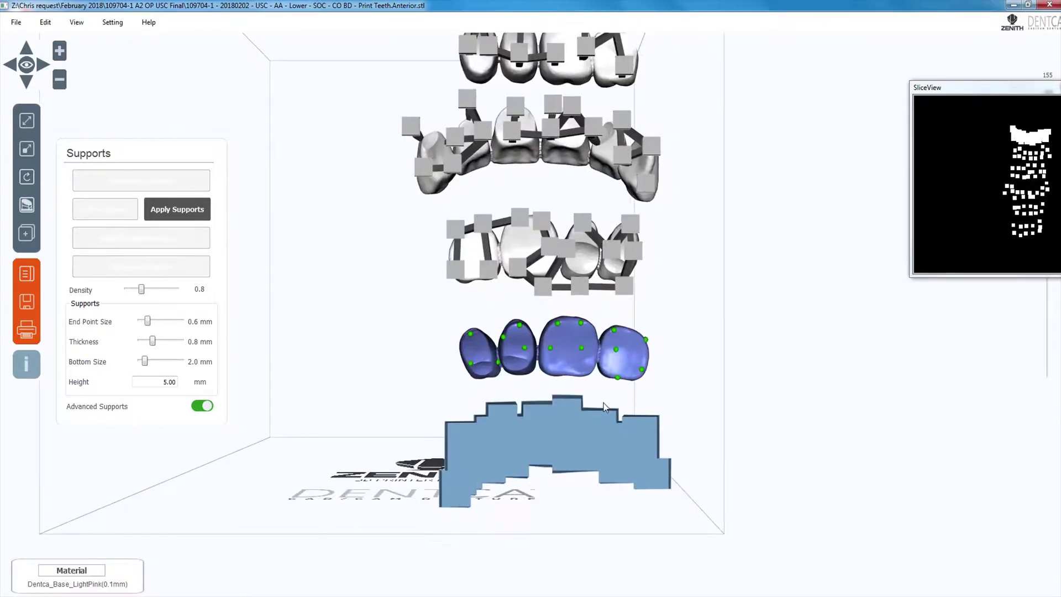
left_click_drag(560, 362, 565, 403)
left_click(589, 386)
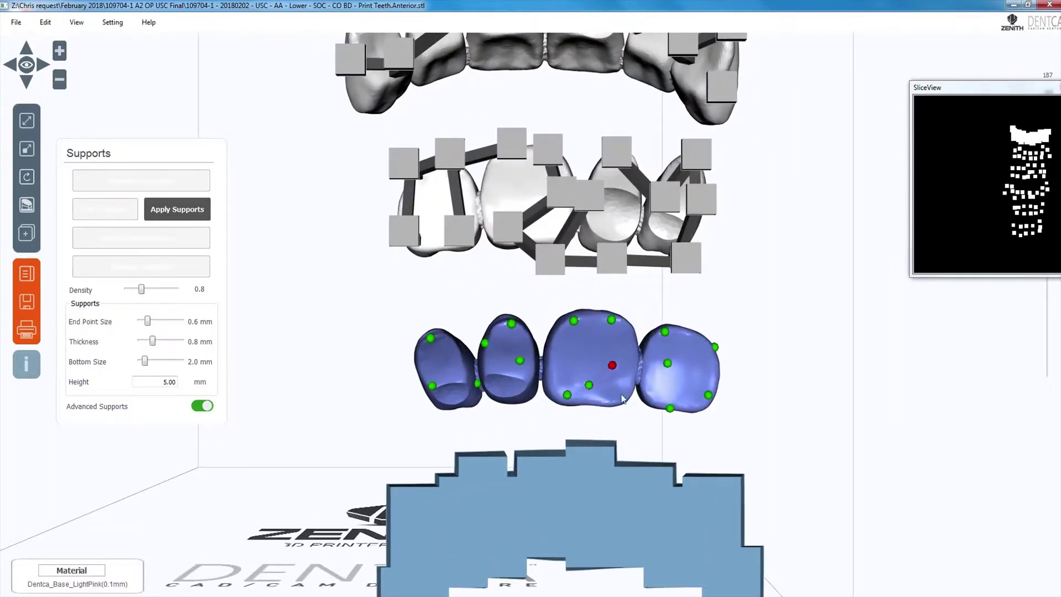
mouse_move(667, 365)
left_mouse_down()
mouse_move(698, 408)
mouse_move(707, 349)
left_mouse_up()
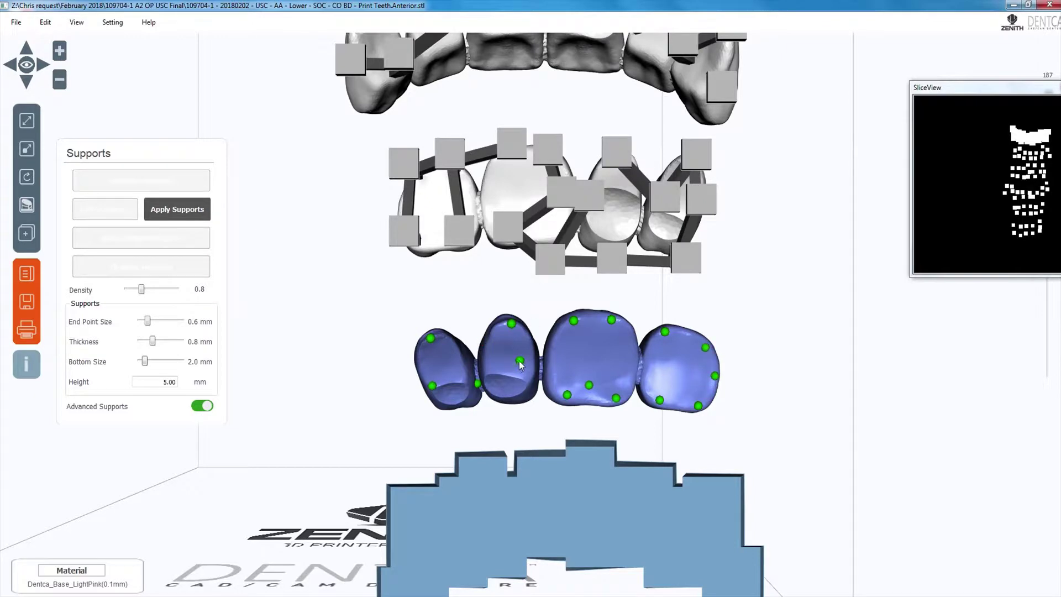
left_click_drag(478, 382, 456, 404)
left_click(184, 209)
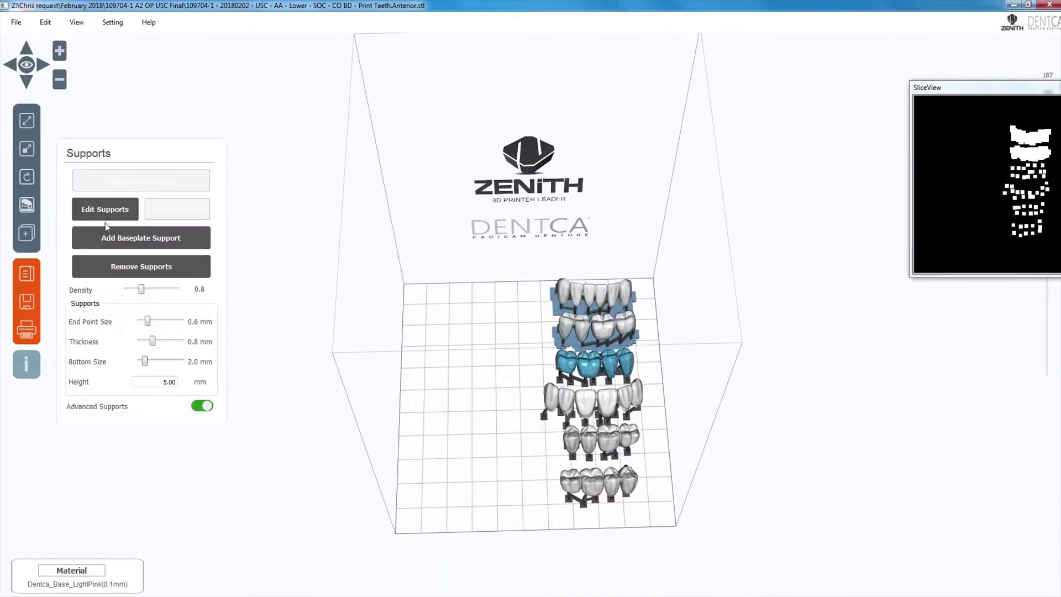
Add baseplates under the supported teeth and regenerate supports for the edited row
left_click(147, 244)
scroll(546, 334, "up", 5)
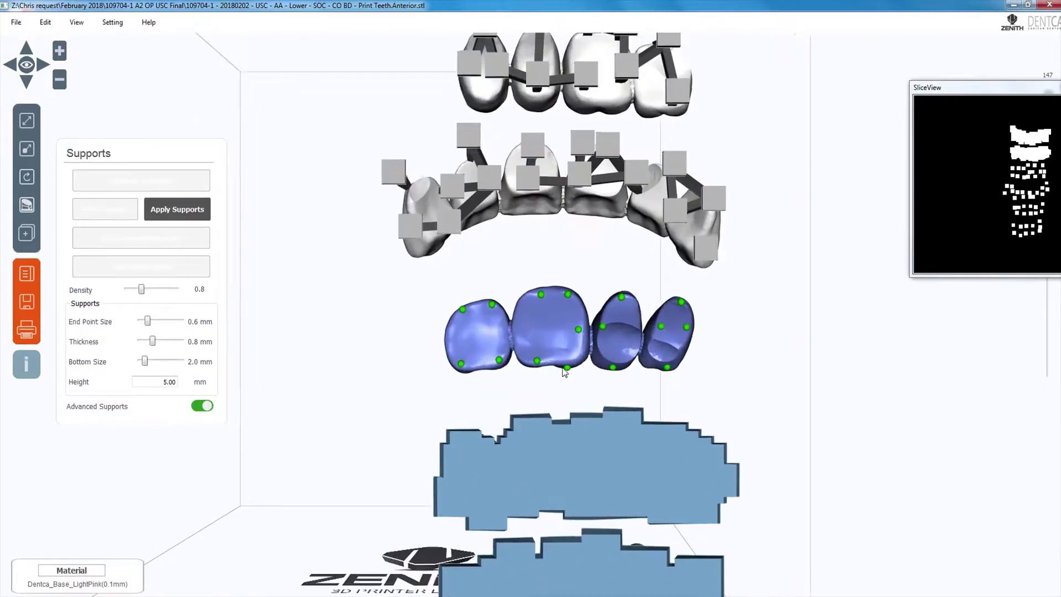
left_click(580, 330)
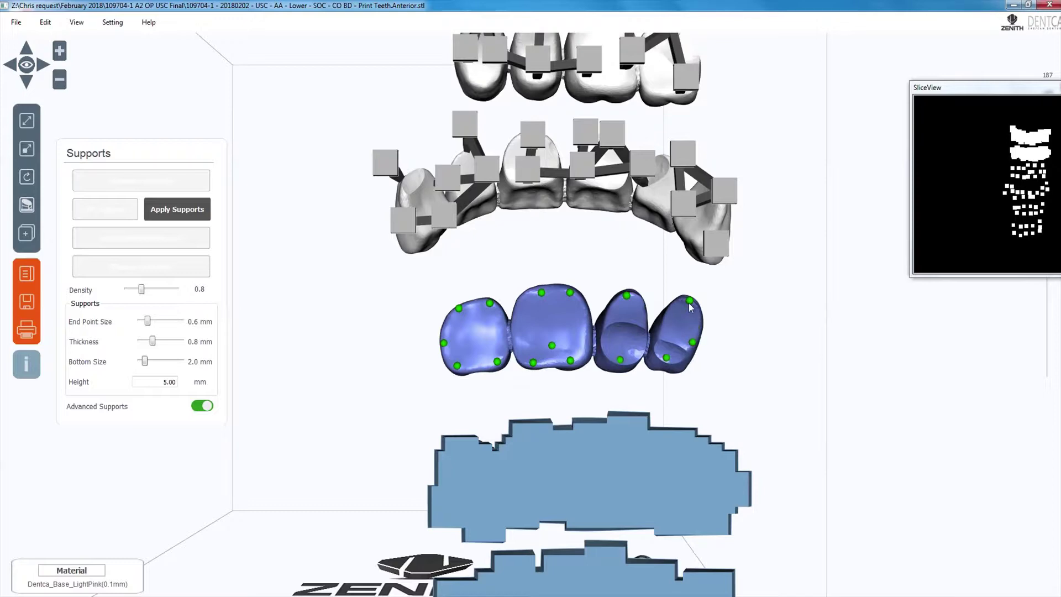
left_click(171, 218)
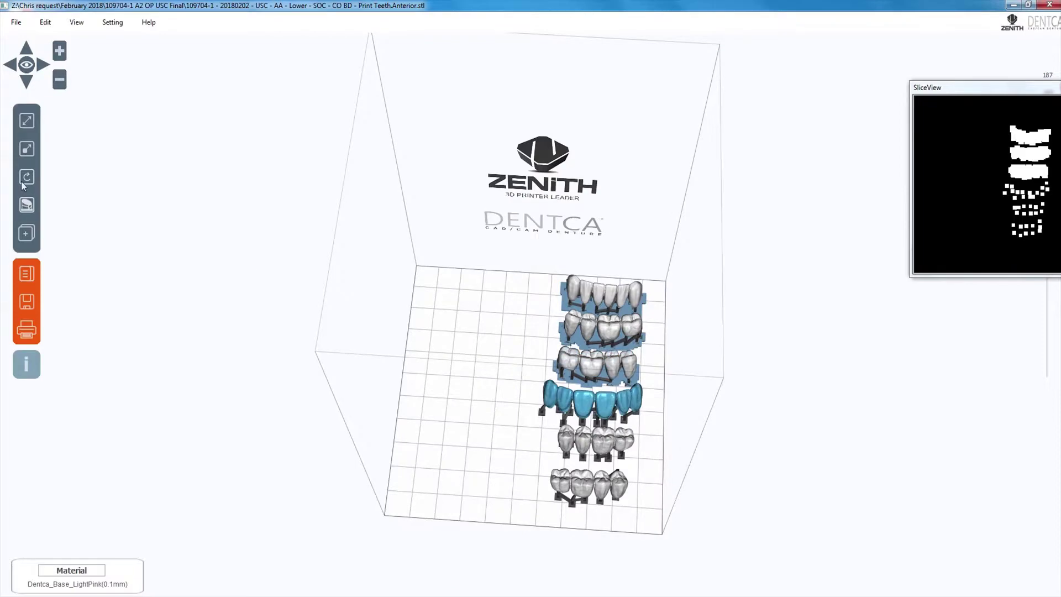
On the next tooth row, lower and shift support points on the central and left teeth
left_click(90, 214)
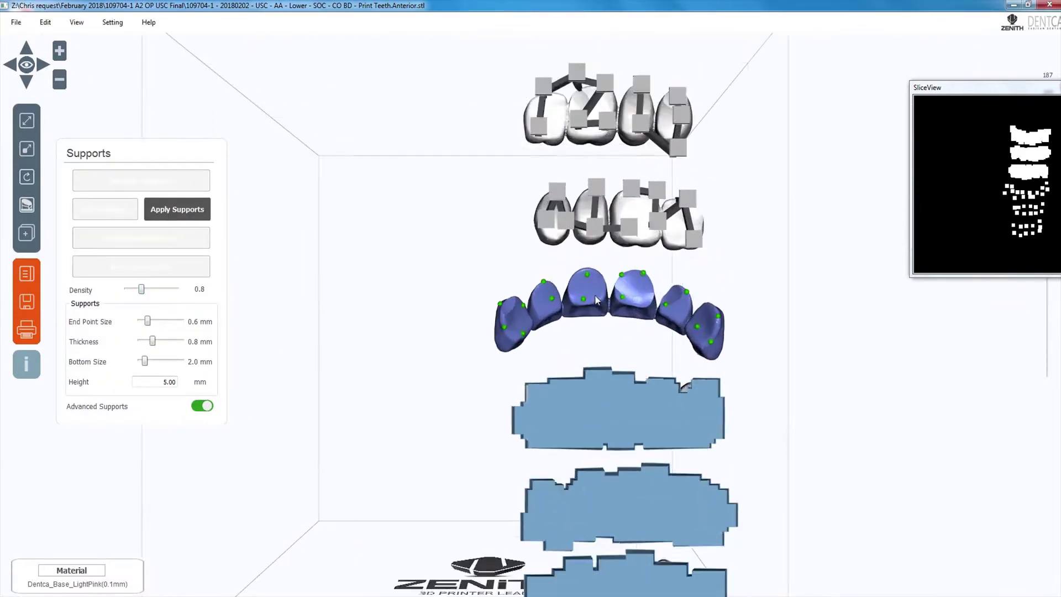
scroll(541, 324, "up", 3)
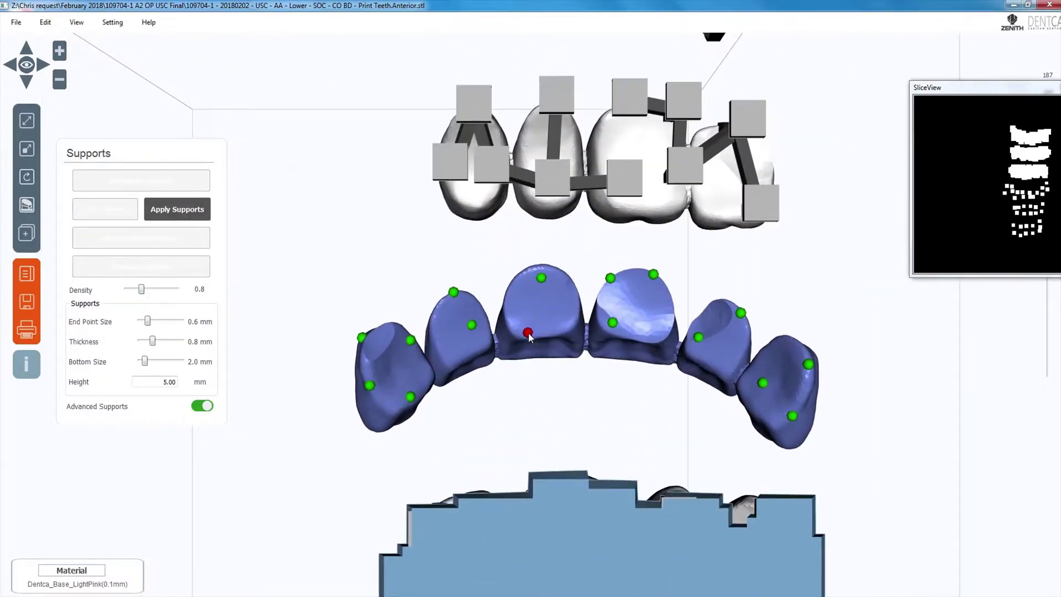
left_click_drag(540, 277, 528, 275)
left_click_drag(454, 292, 443, 311)
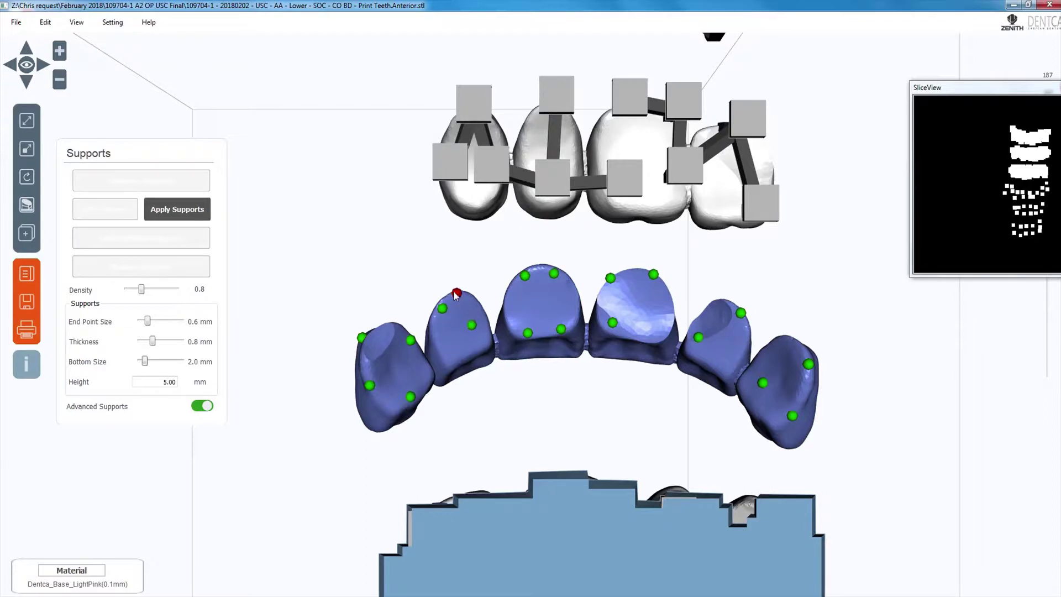
left_click_drag(471, 326, 456, 358)
left_click_drag(362, 337, 373, 339)
left_click_drag(370, 385, 416, 390)
left_click_drag(410, 340, 377, 408)
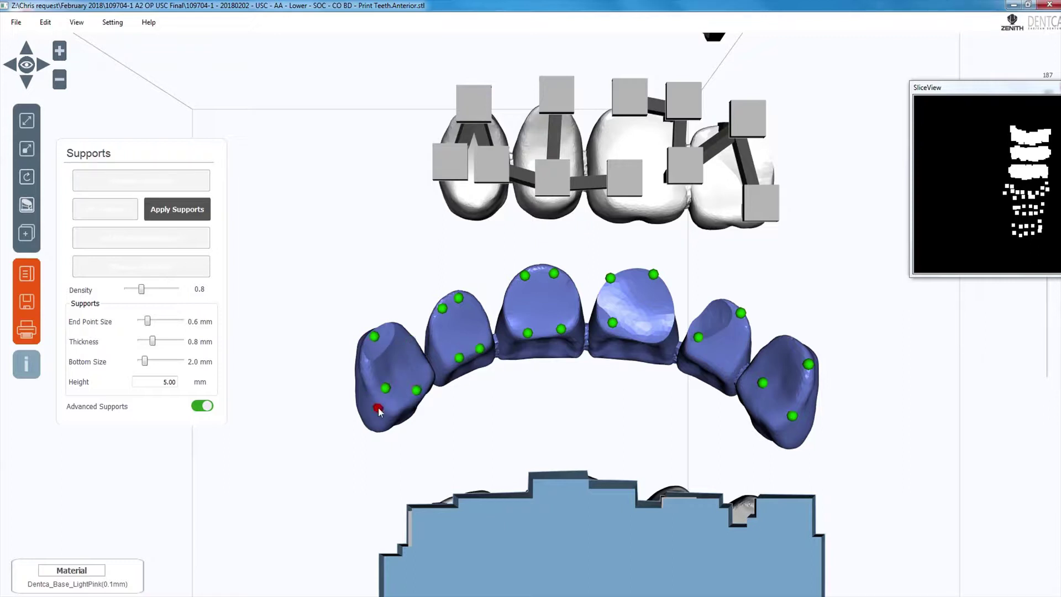
Adjust and add support points on the right incisor and rightmost teeth, then apply supports
left_click_drag(612, 323, 614, 330)
left_click_drag(649, 275, 647, 276)
left_click_drag(698, 336, 696, 360)
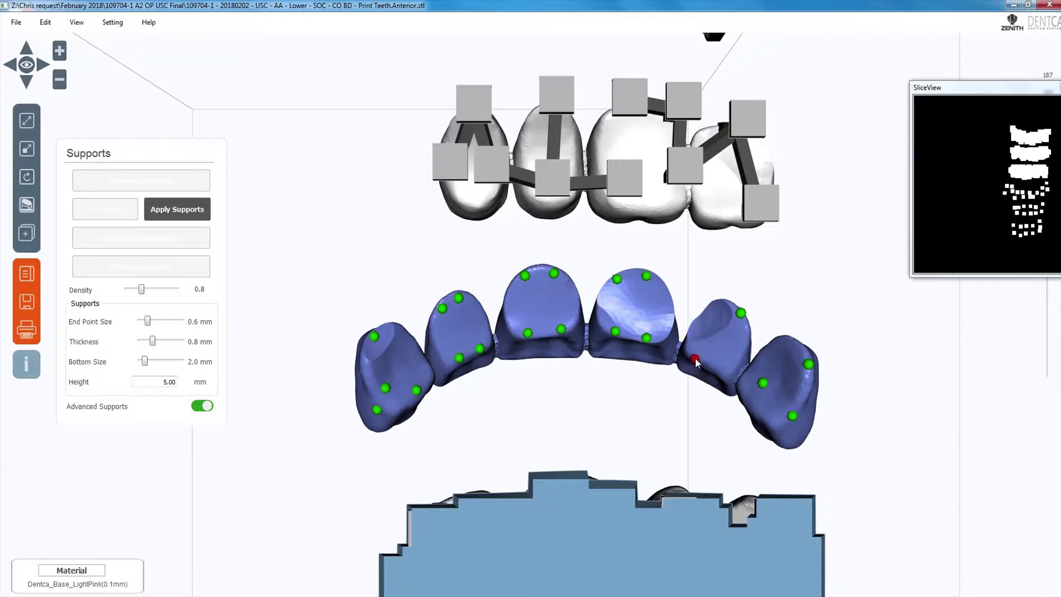
left_click(717, 369)
left_click(741, 314)
left_click_drag(761, 385, 755, 407)
left_click(793, 413)
left_click(794, 426)
left_click_drag(808, 364, 791, 347)
left_click(191, 210)
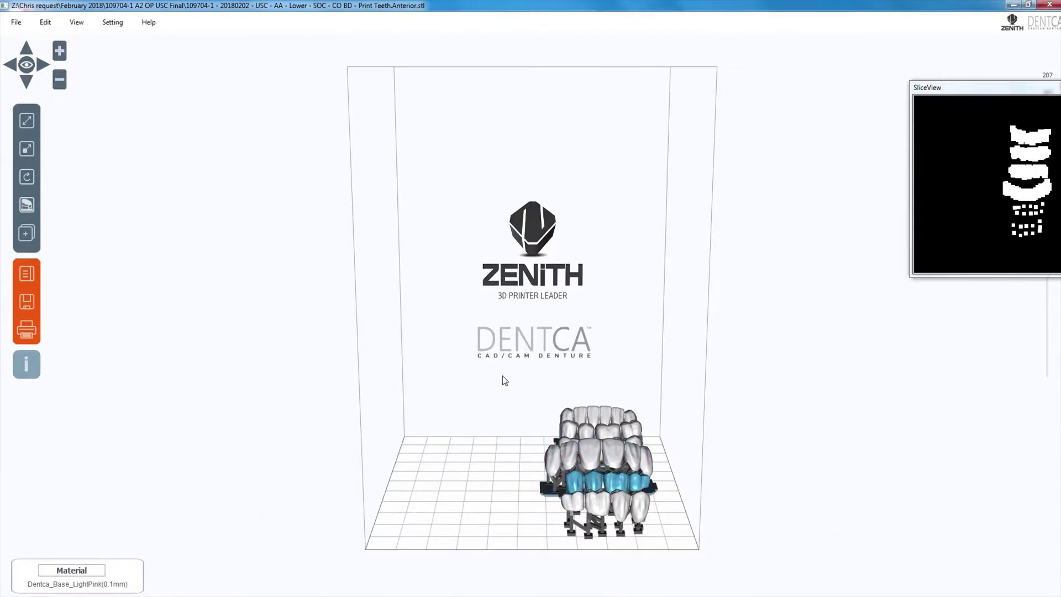
Lower the third tooth's support point, add two on the fourth tooth, and apply supports
left_click(92, 215)
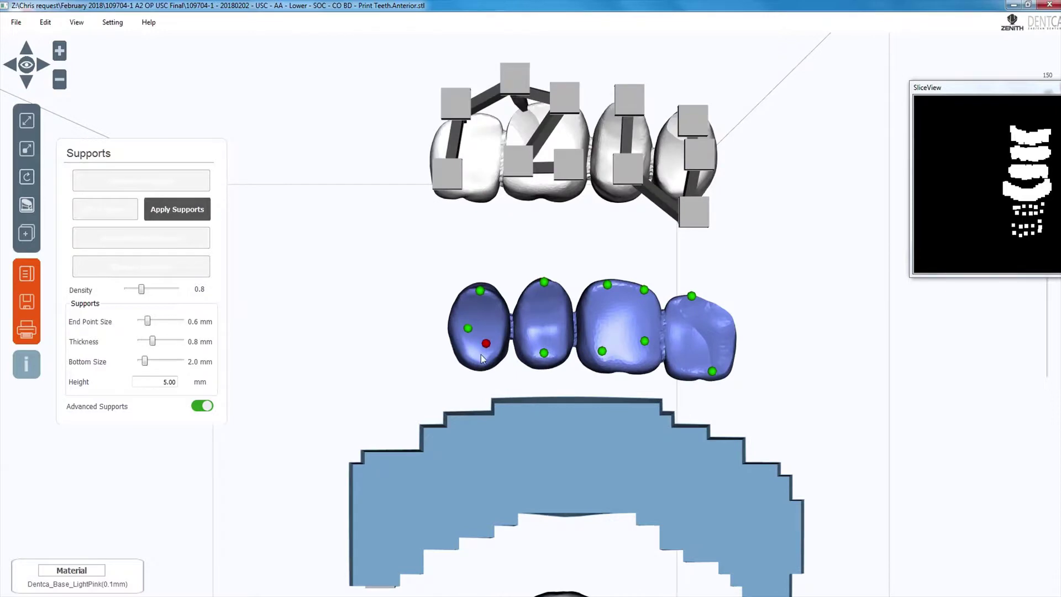
left_click_drag(602, 353, 601, 360)
left_click(684, 368)
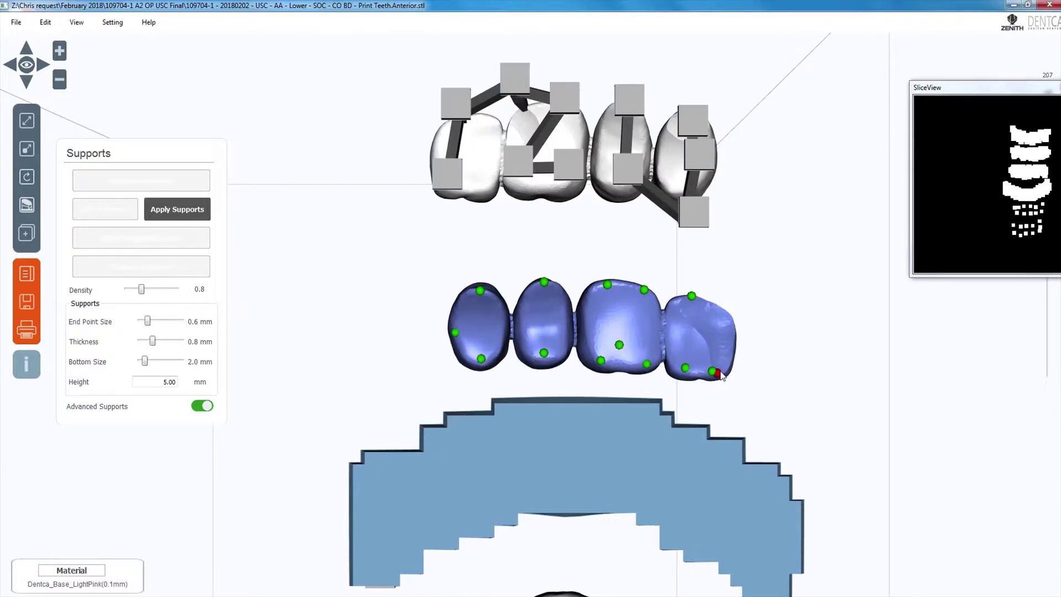
left_click(717, 314)
left_click_drag(691, 295, 685, 303)
left_click(177, 209)
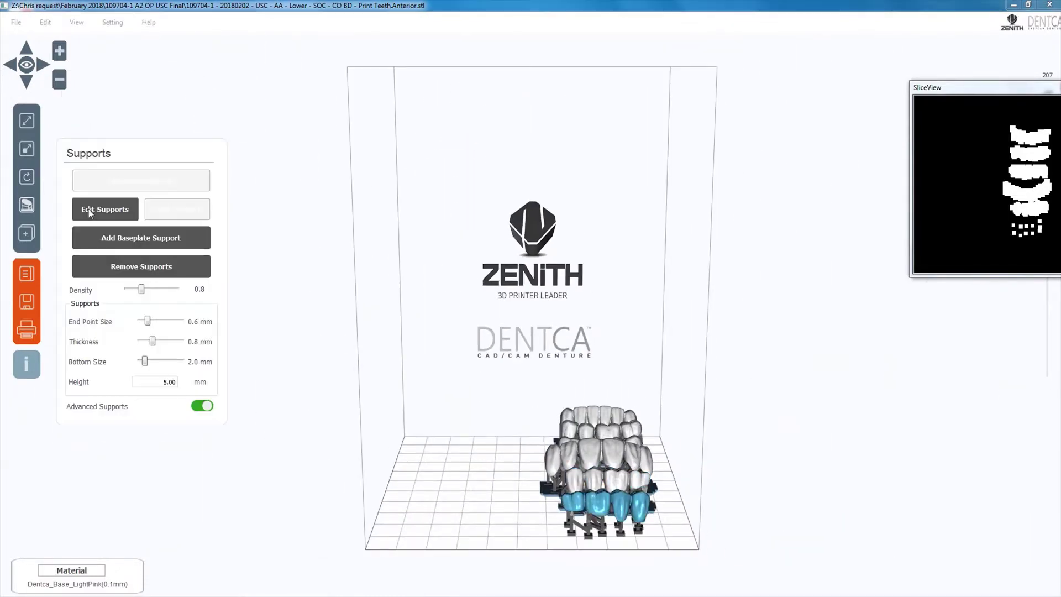
Reposition support points along the last tooth row and regenerate its supports
left_click(86, 209)
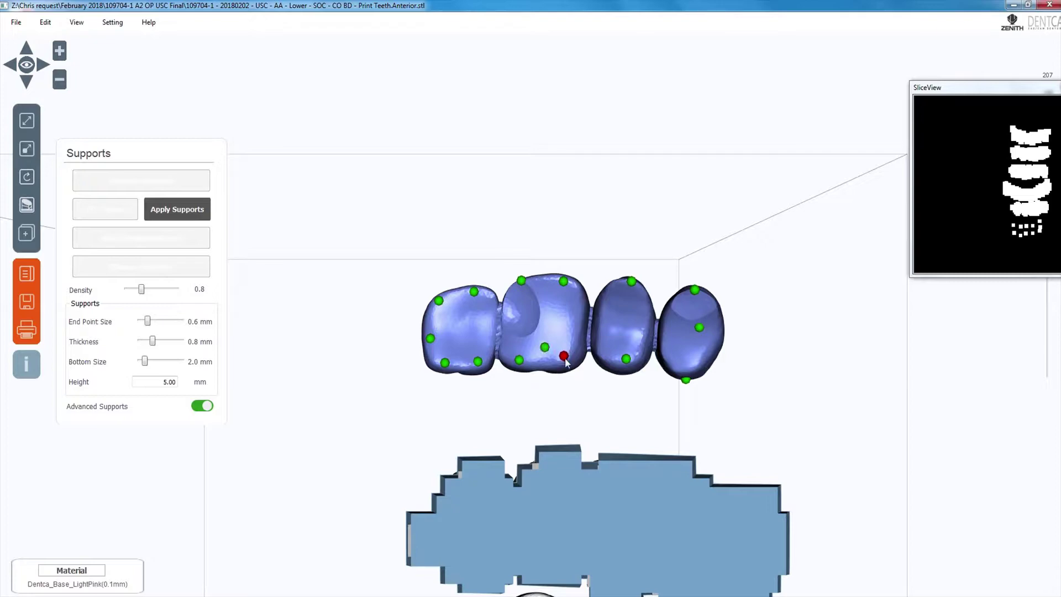
left_click_drag(627, 359, 619, 362)
left_click_drag(685, 381, 684, 368)
left_click_drag(699, 327, 699, 331)
left_click(177, 210)
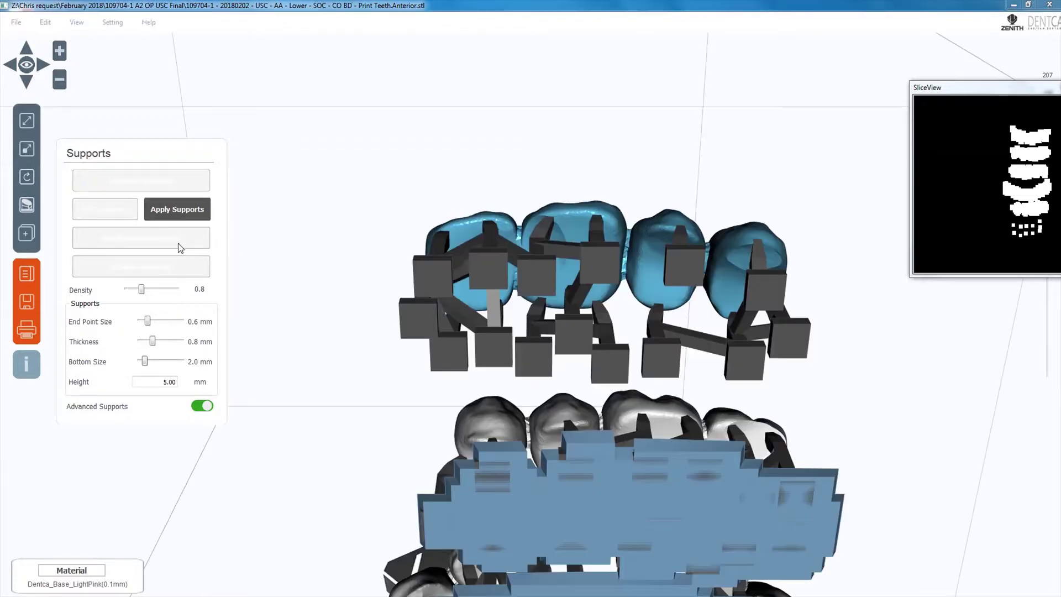
Finish the supports and line the third to sixth arches up in a centred column, seen from above
left_click(141, 246)
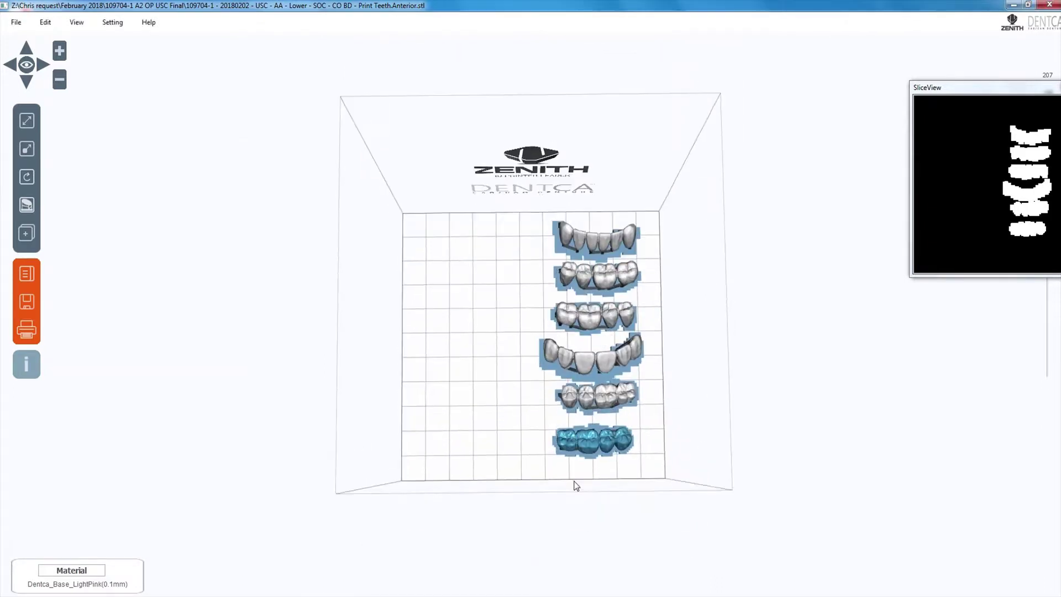
left_click_drag(577, 309, 517, 306)
left_click_drag(564, 354, 507, 350)
left_click_drag(570, 385, 510, 394)
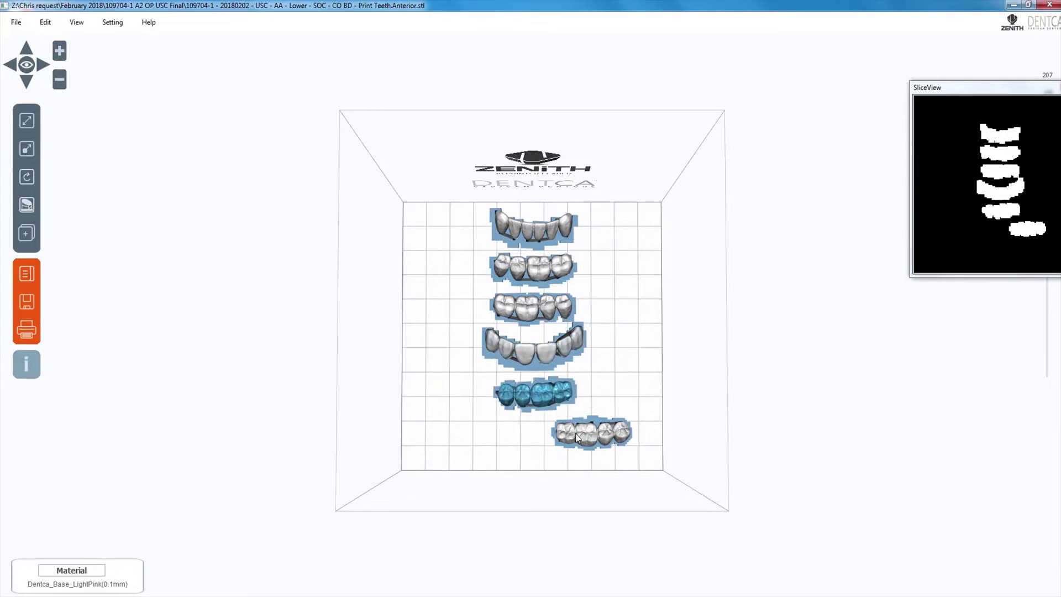
left_click_drag(591, 434, 541, 436)
Save the layout as the STL '1097' in the network drive's request folder
left_click(16, 22)
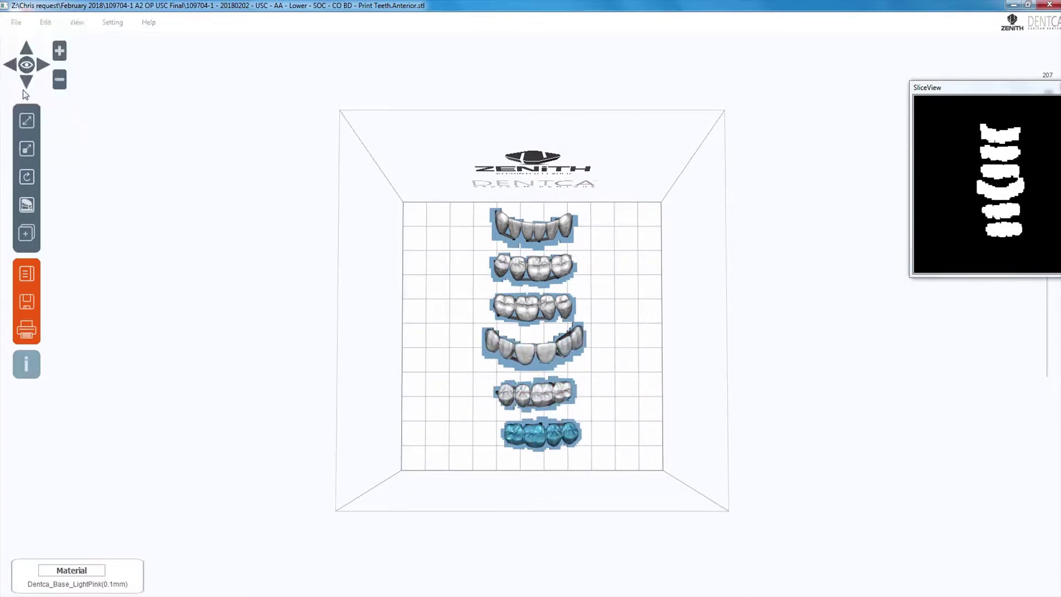
left_click(25, 91)
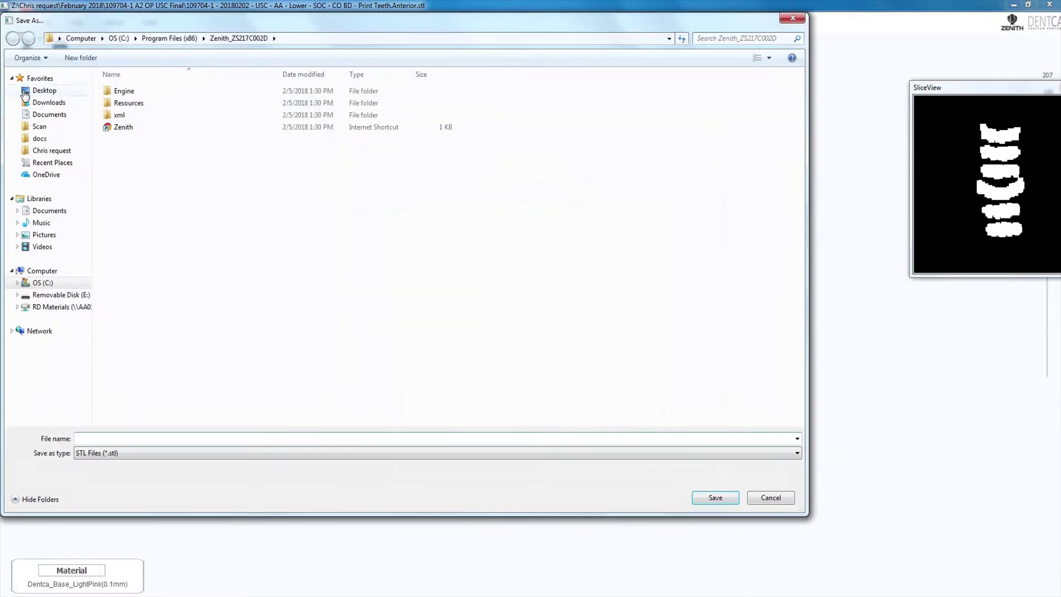
left_click(35, 153)
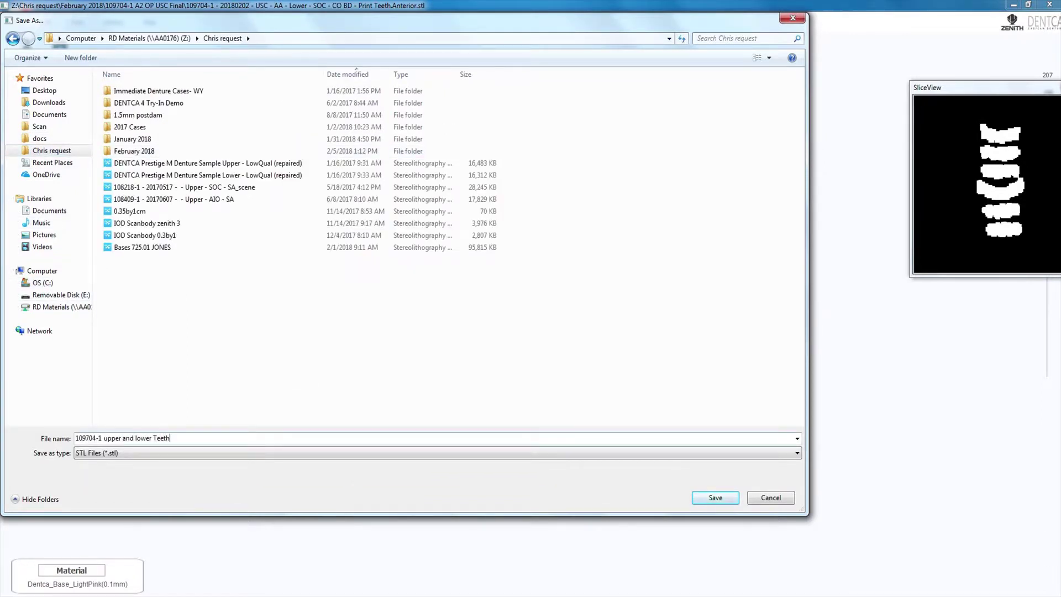
key("Return")
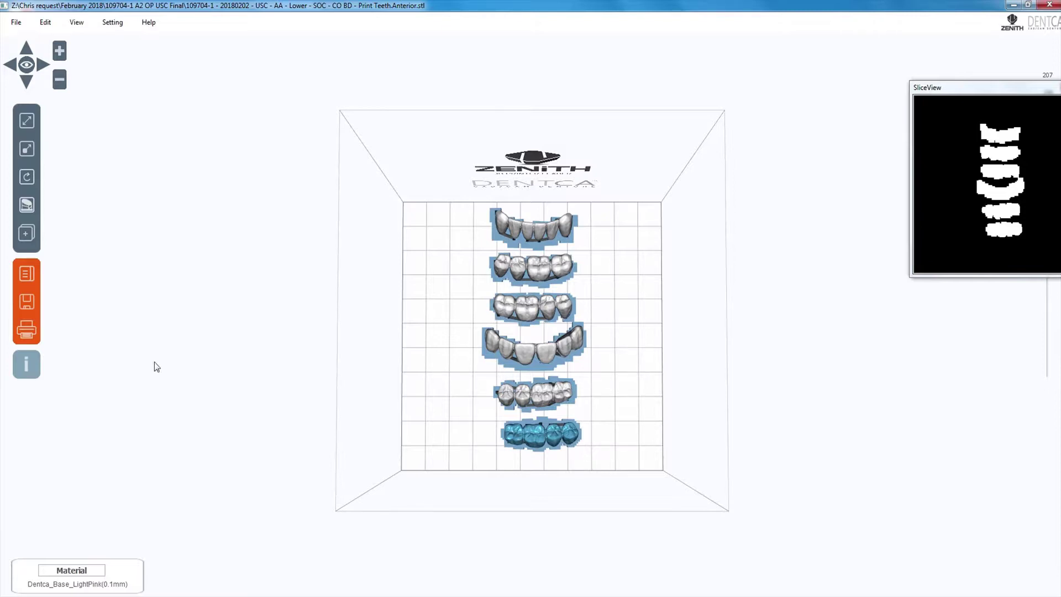
middle_click_drag(596, 447, 154, 356)
middle_click_drag(344, 340, 202, 390)
middle_click_drag(934, 385, 869, 442)
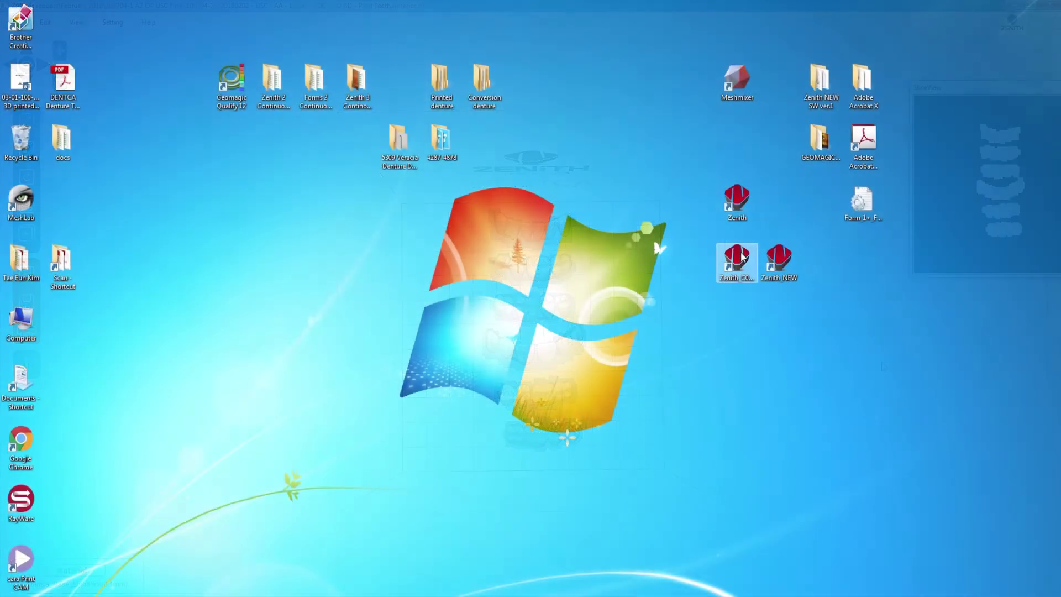
Launch a fresh Zenith session with the default printer setup and maximize its window
double_click(739, 256)
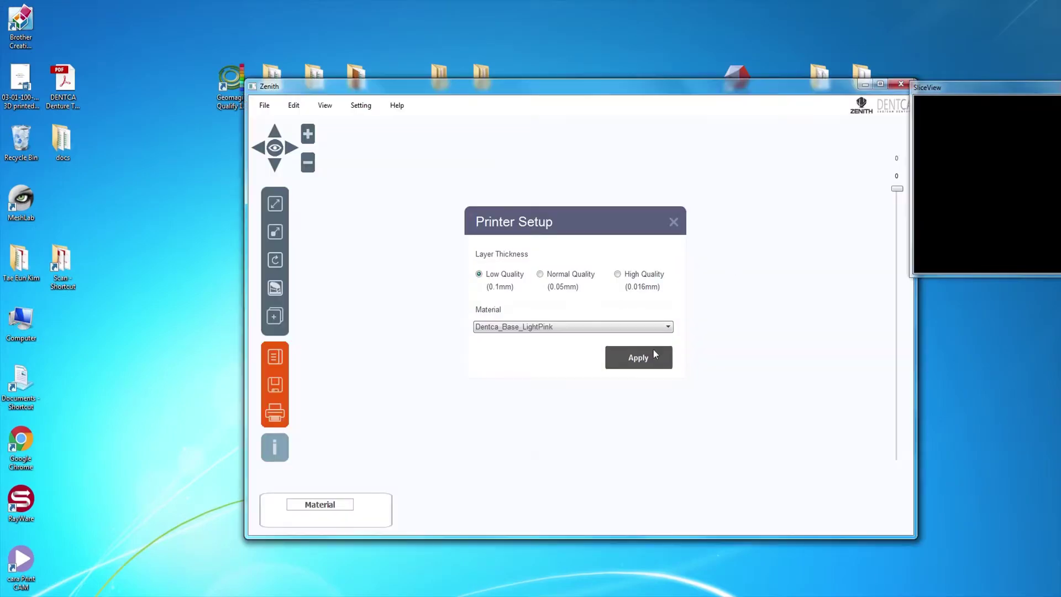
left_click(654, 355)
left_click(880, 83)
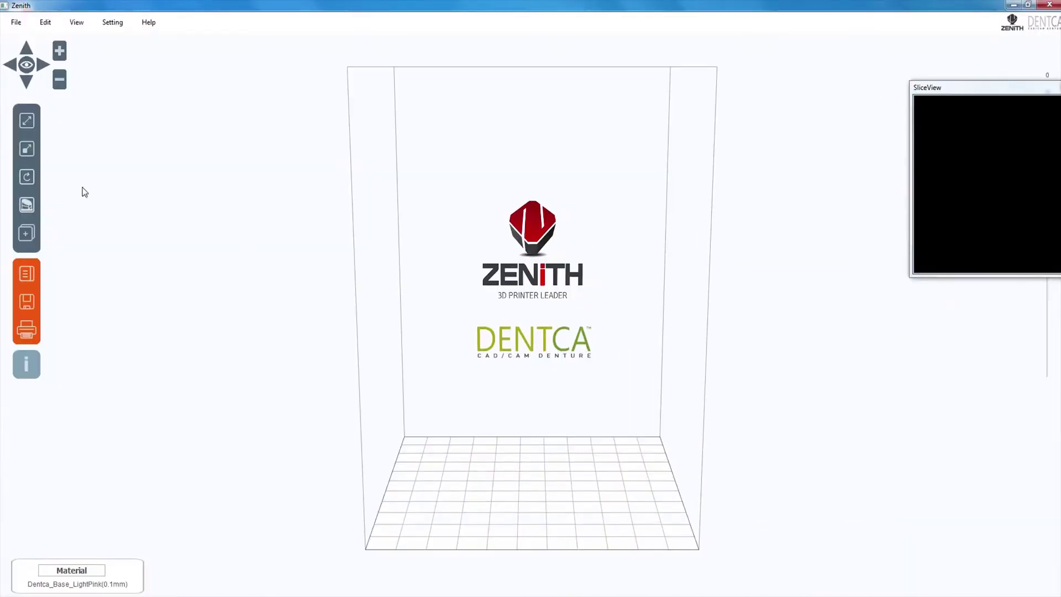
Load both STL files from the USC Try-In folder under February 2018
left_click(16, 22)
left_click(19, 50)
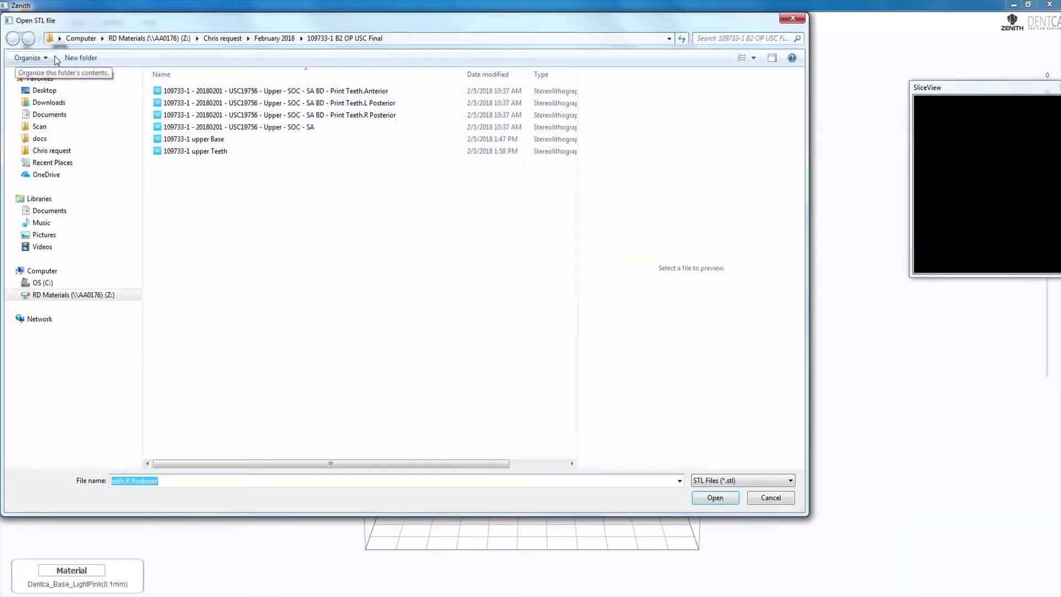
left_click(286, 38)
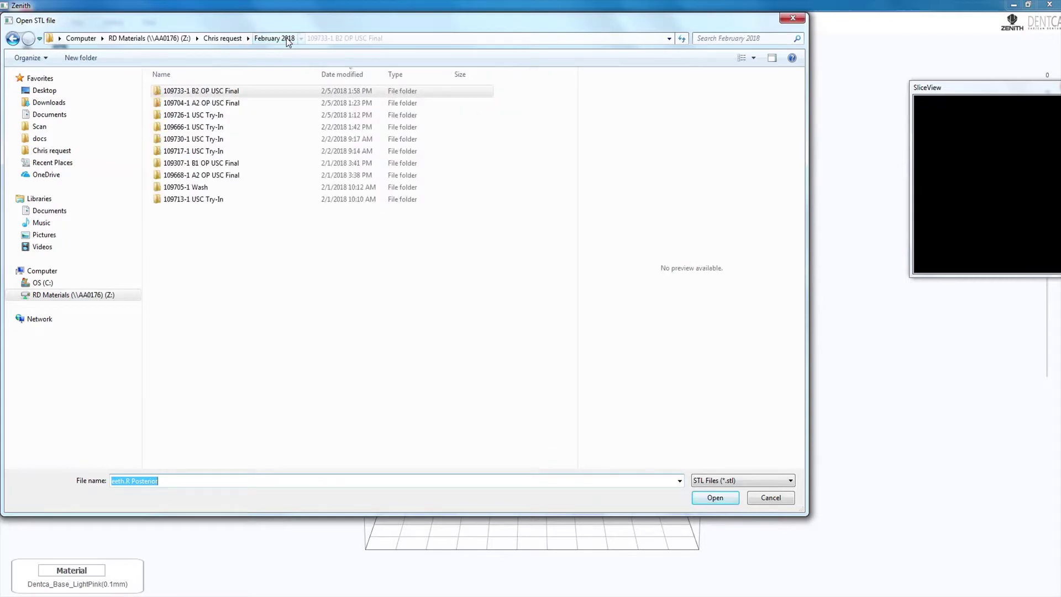
double_click(252, 115)
key("ctrl+a")
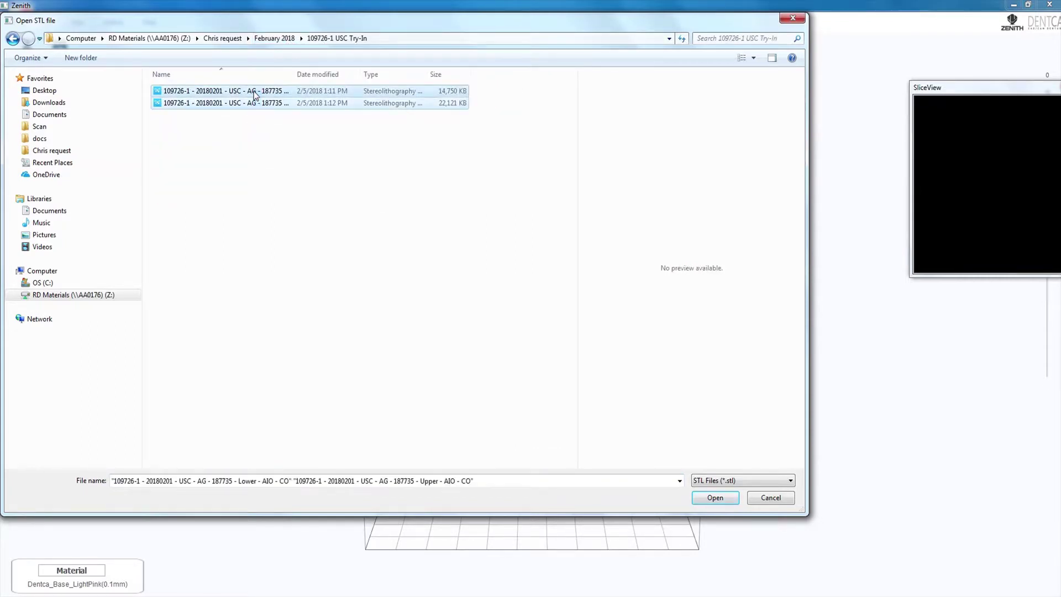
key("Return")
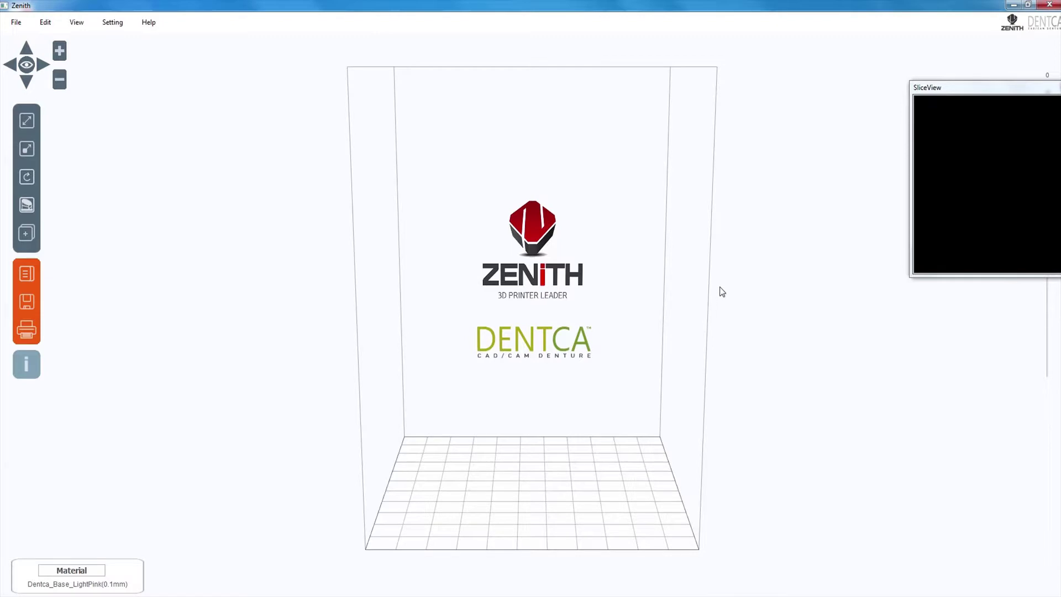
Reposition the dentures, then flip the palate-shaped denture 180 degrees on X
left_click_drag(698, 283, 543, 455)
left_click_drag(545, 296, 503, 263)
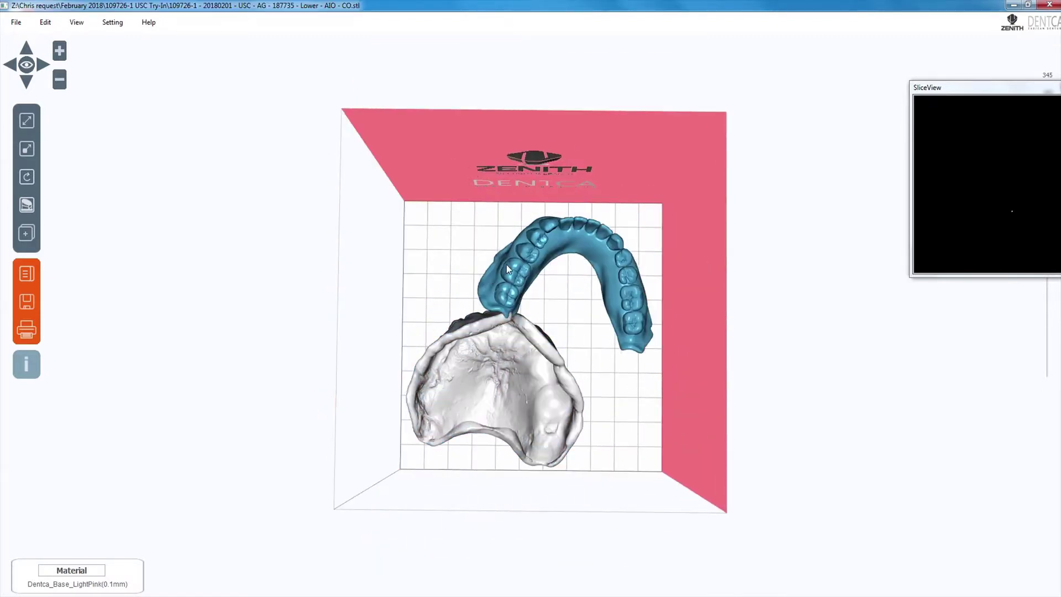
left_click(502, 340)
left_click(30, 178)
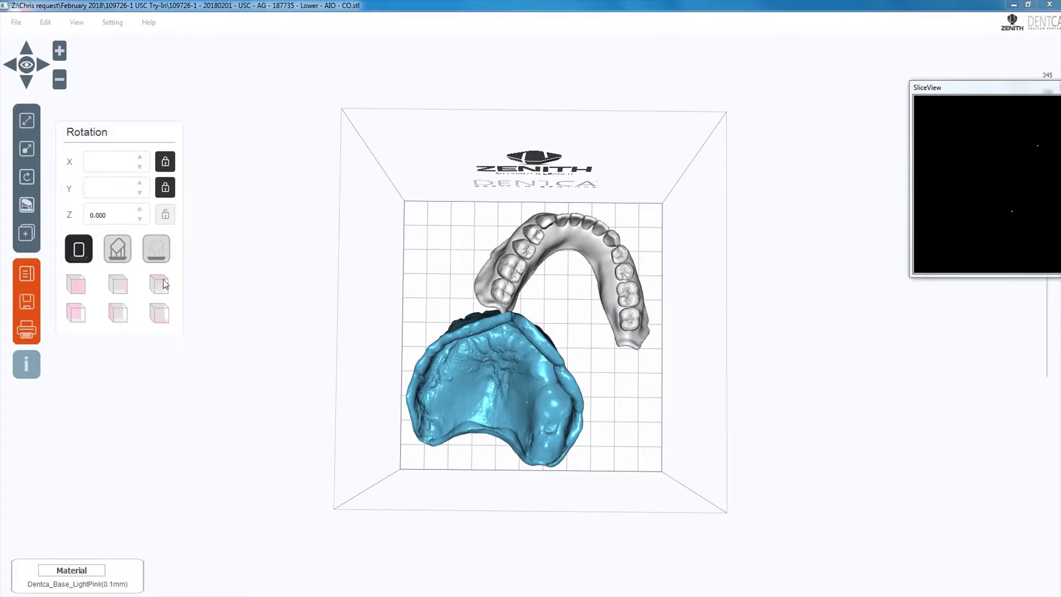
left_click(165, 188)
left_click_drag(424, 443, 608, 409)
Set the palate denture's Y rotation to -10 degrees
key("Home")
left_click(26, 177)
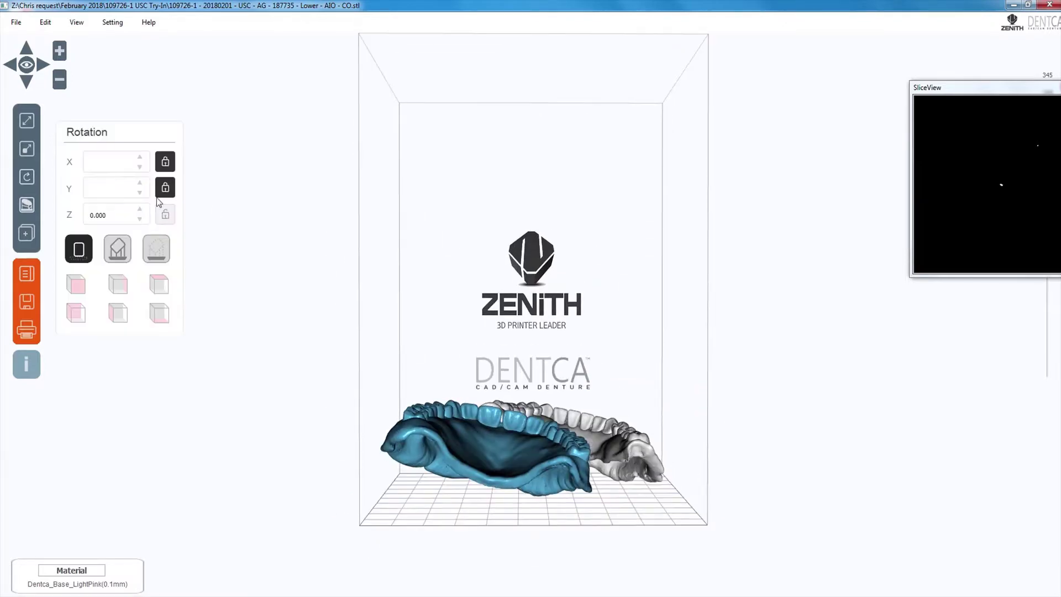
left_click(140, 192)
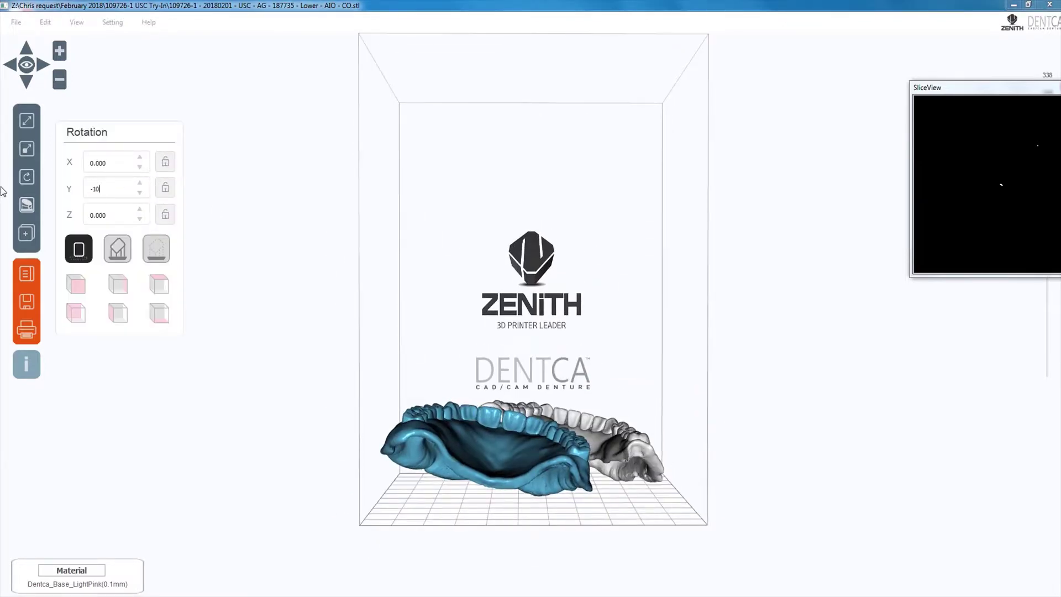
type("-10")
key("Return")
key("Home")
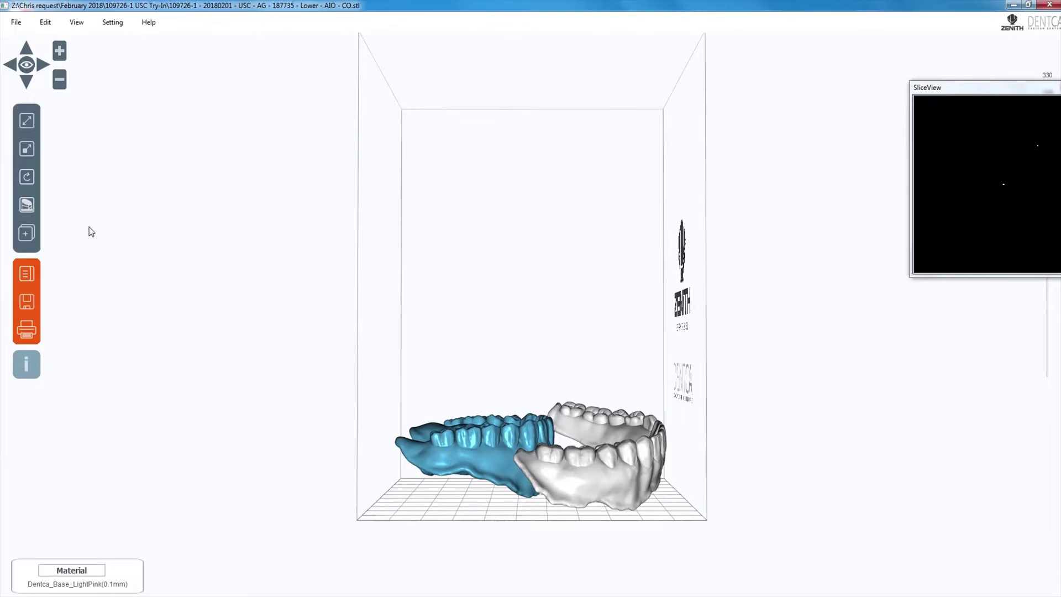
Tilt the palate denture to -10 degrees on X, then select the U-shaped arch
left_click(25, 180)
type("-45")
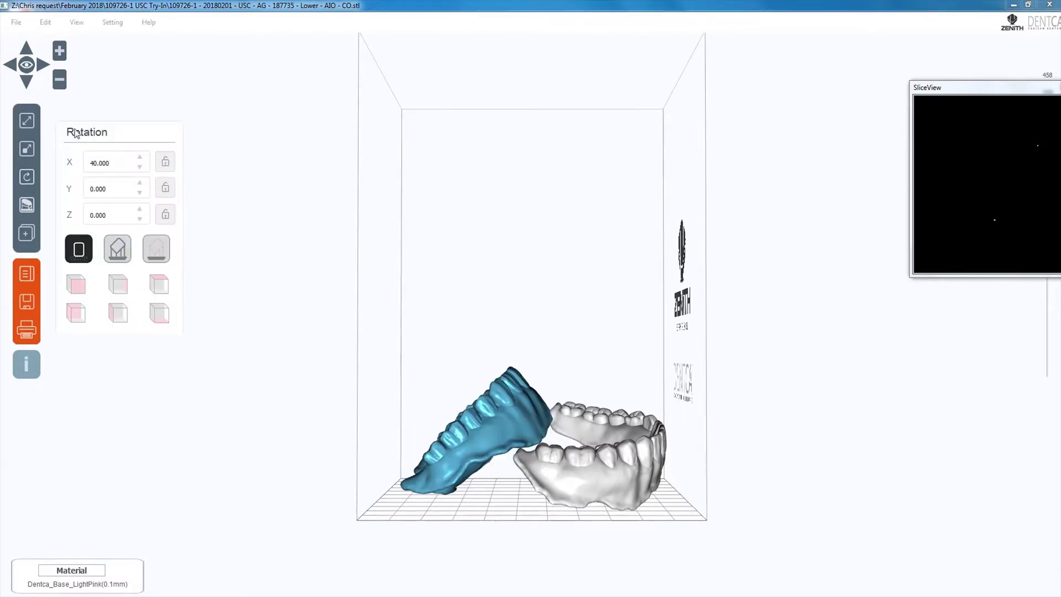
key("Return")
type("-10")
key("Return")
left_click_drag(349, 337, 528, 417)
left_click(630, 368)
left_click_drag(354, 354, 318, 381)
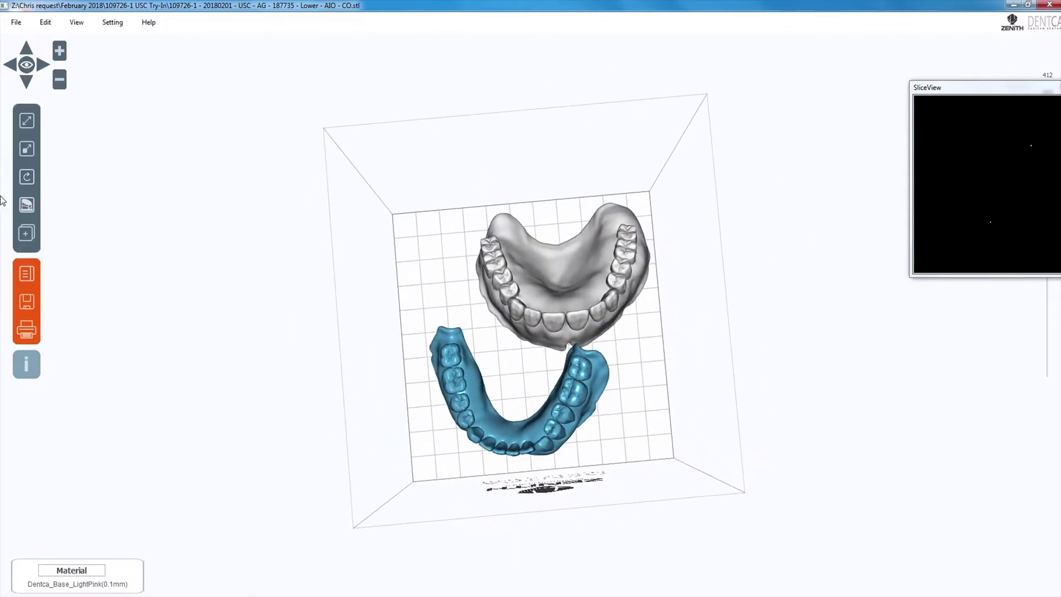
Set the U-shaped arch's Y rotation to -1 degree
left_click(26, 177)
left_click(165, 161)
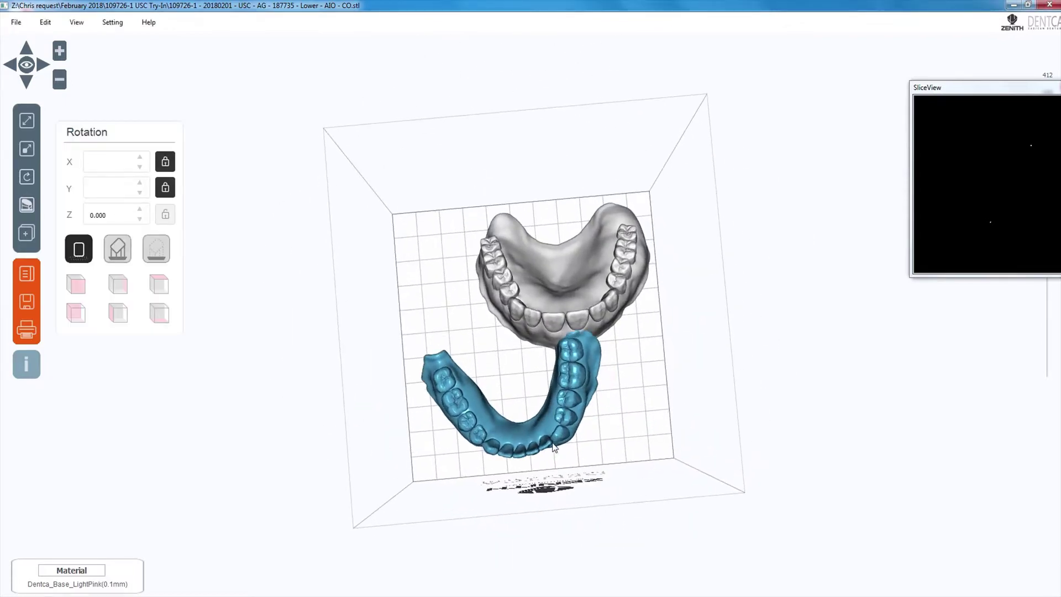
left_click(118, 248)
left_click(26, 177)
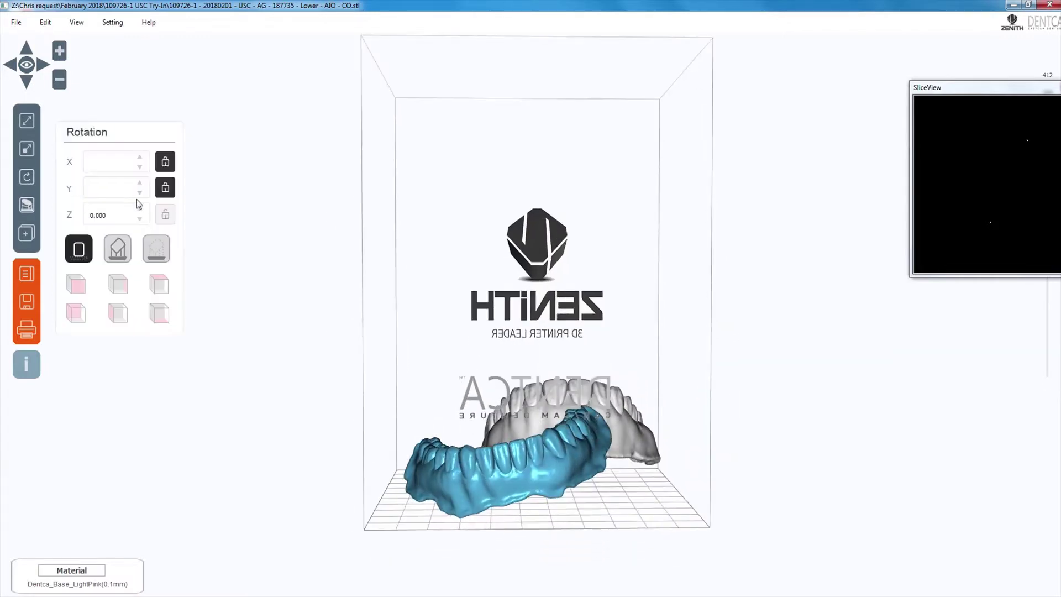
left_click(140, 186)
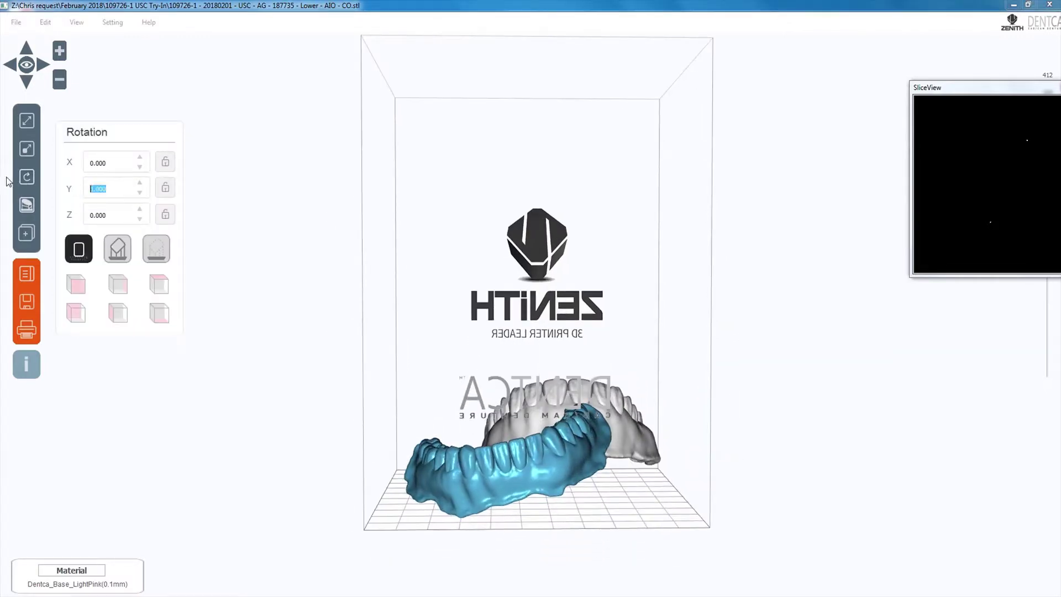
key("Return")
type("-1")
key("Return")
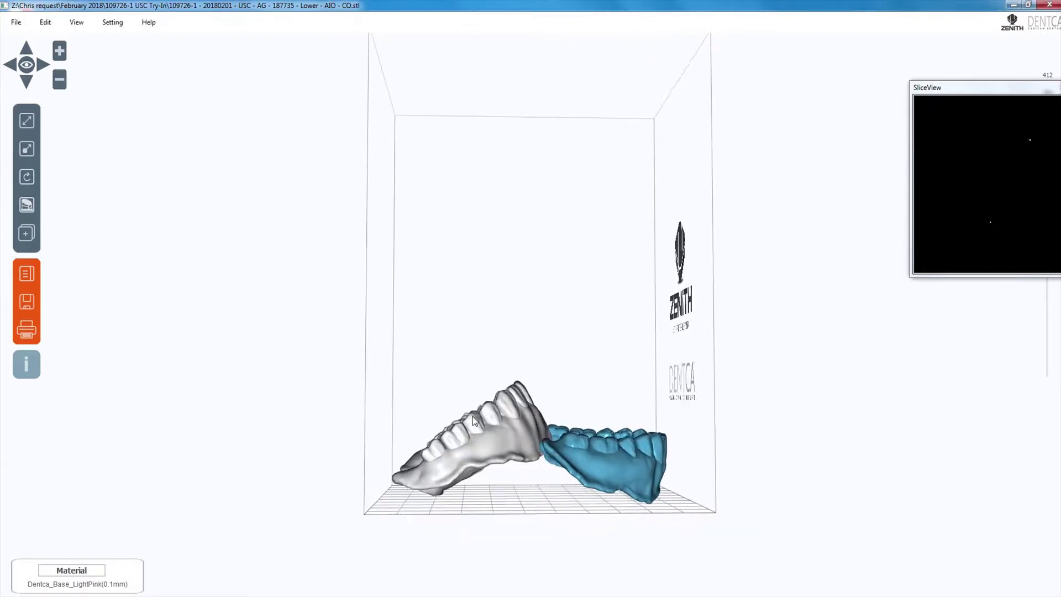
Adjust the arch's X tilt, settling at -3 degrees
type("-10")
key("Return")
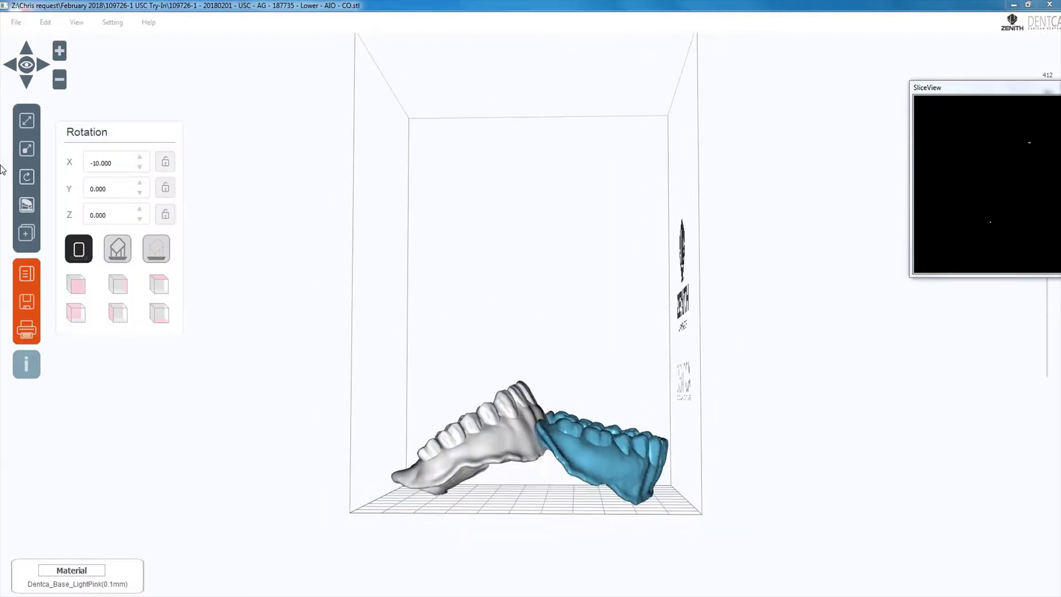
key("Return")
left_click_drag(581, 343, 604, 497)
left_click_drag(613, 390, 2, 169)
left_click(27, 177)
key("Return")
key("Return")
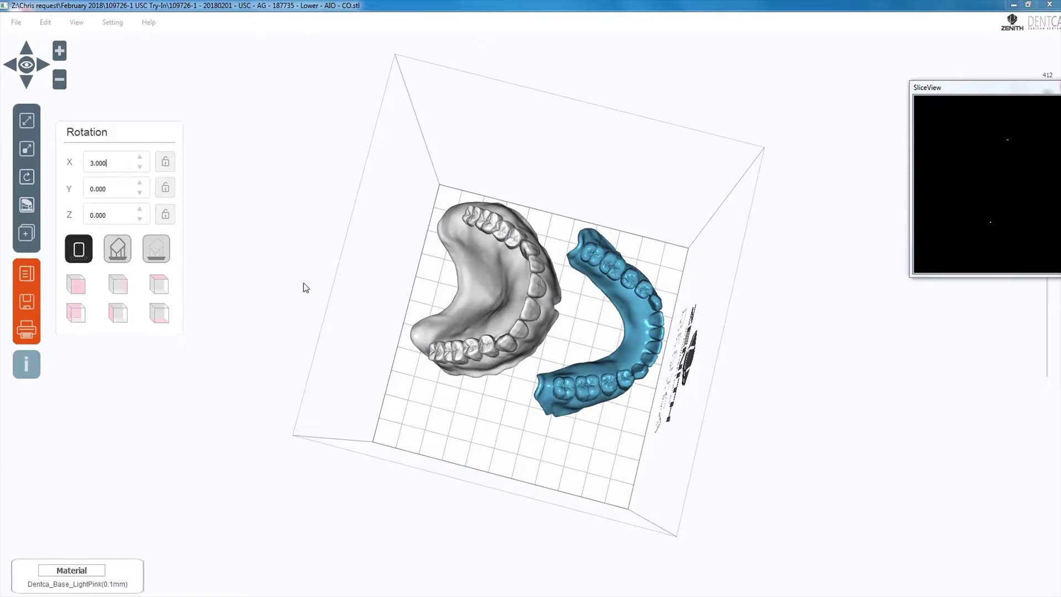
Tilt the palate-shaped denture 2 degrees on X
left_click(511, 423)
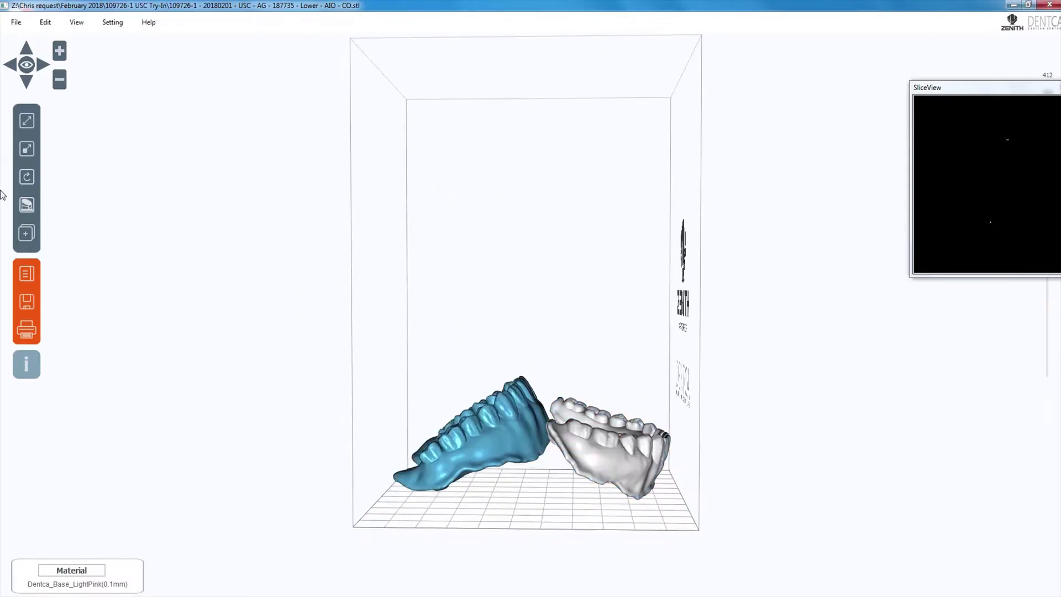
left_click(27, 177)
type("2")
key("Return")
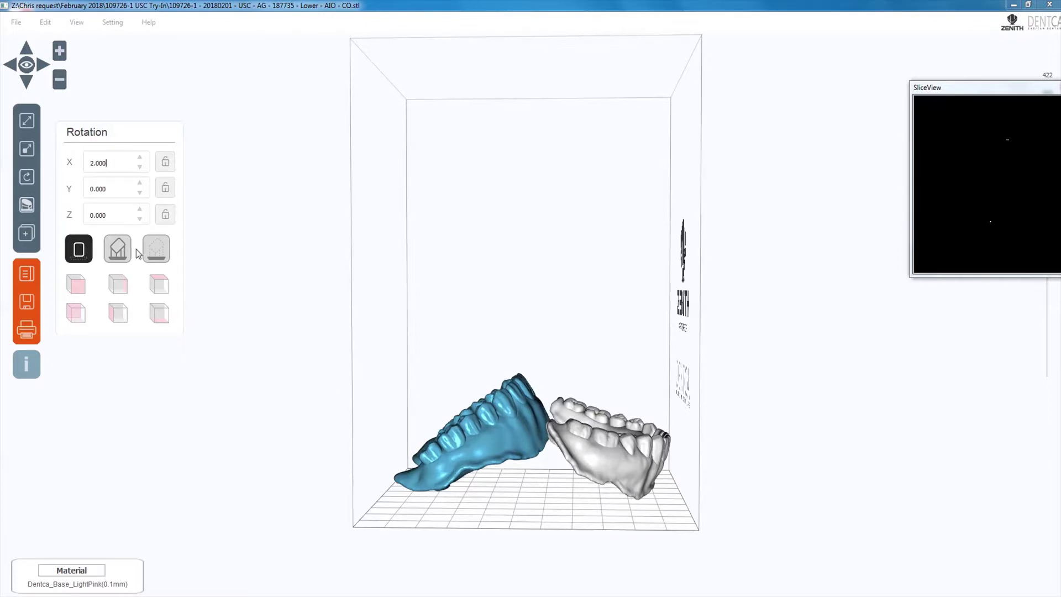
key("Return")
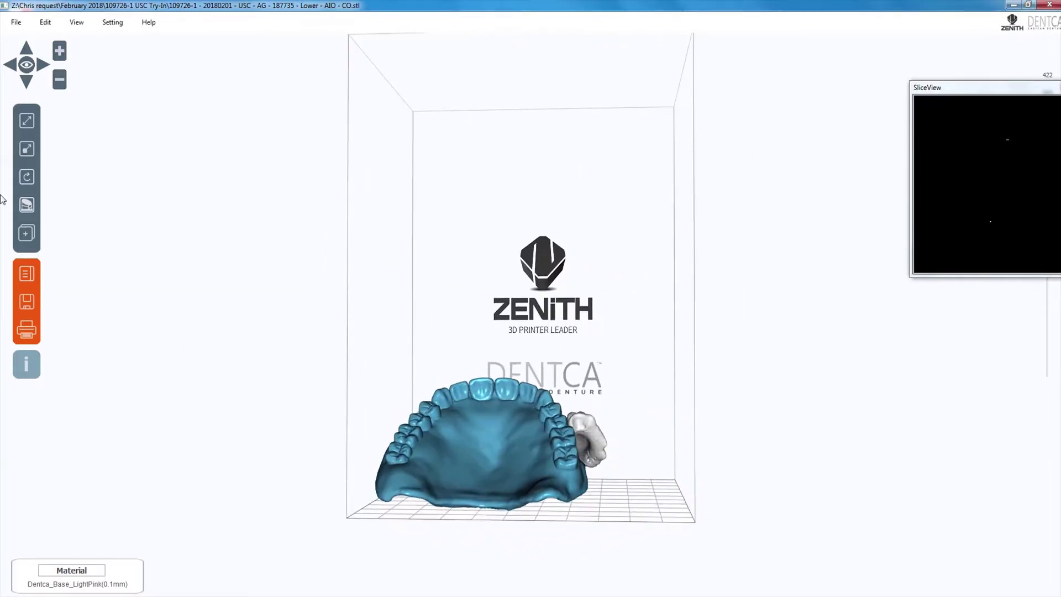
Generate supports under both dentures at density 0.5 and 5.00 mm height, then edit support points
left_click(26, 205)
left_click_drag(153, 287, 162, 290)
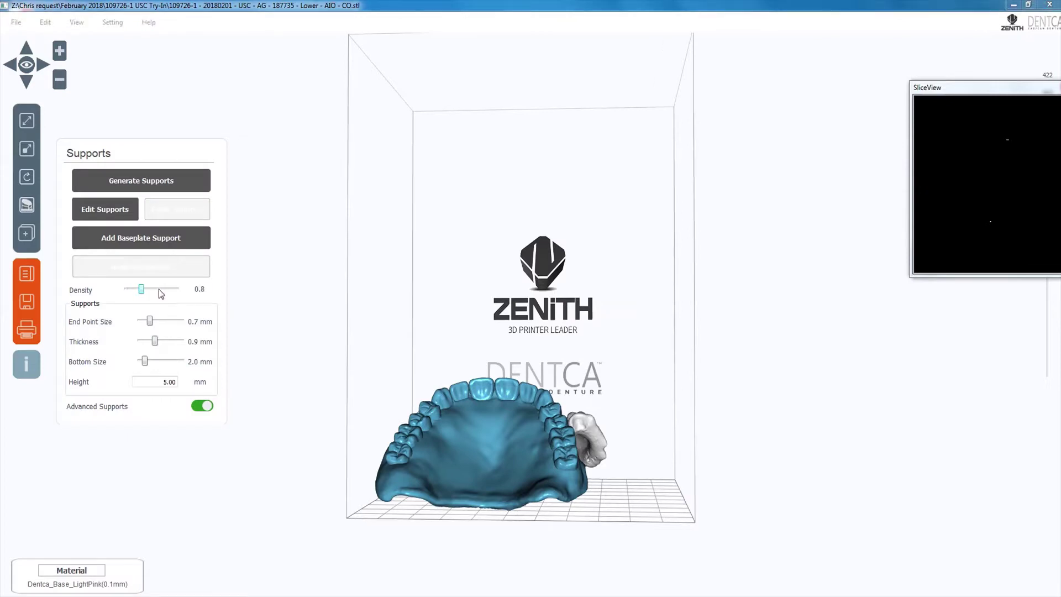
left_click(164, 185)
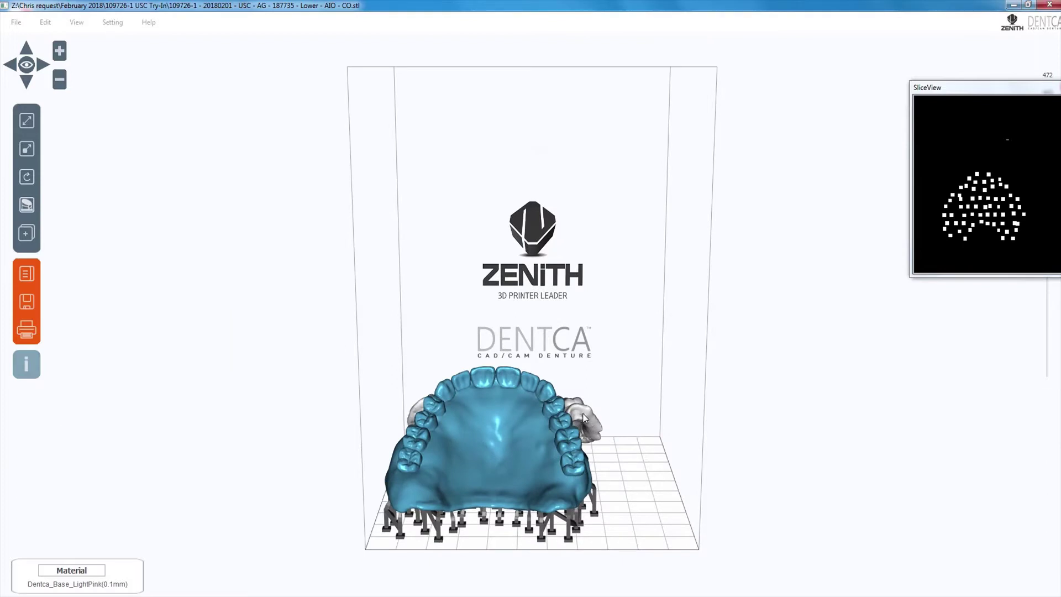
left_click(84, 185)
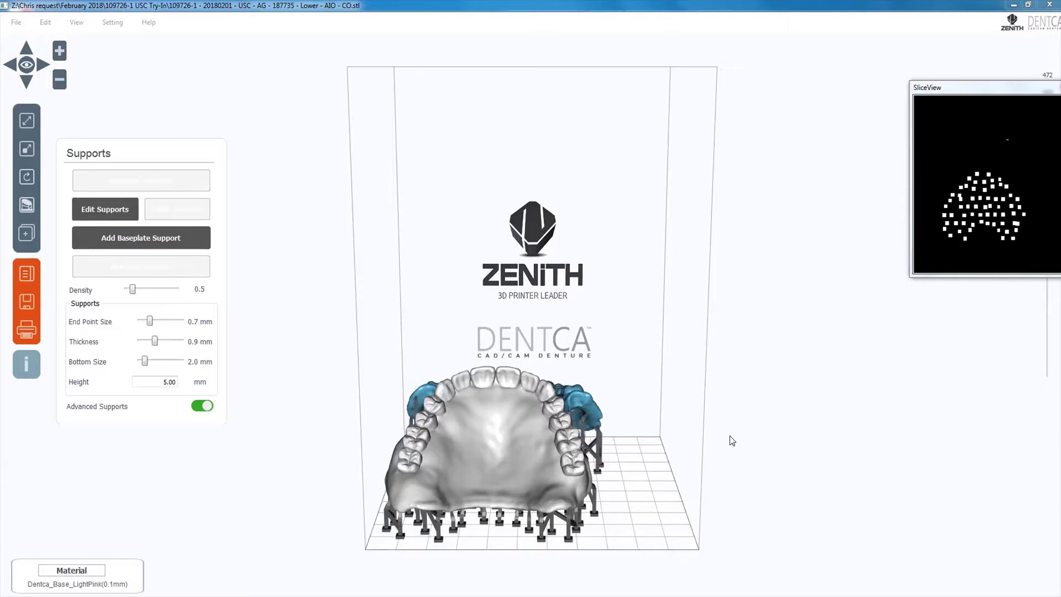
left_click(79, 207)
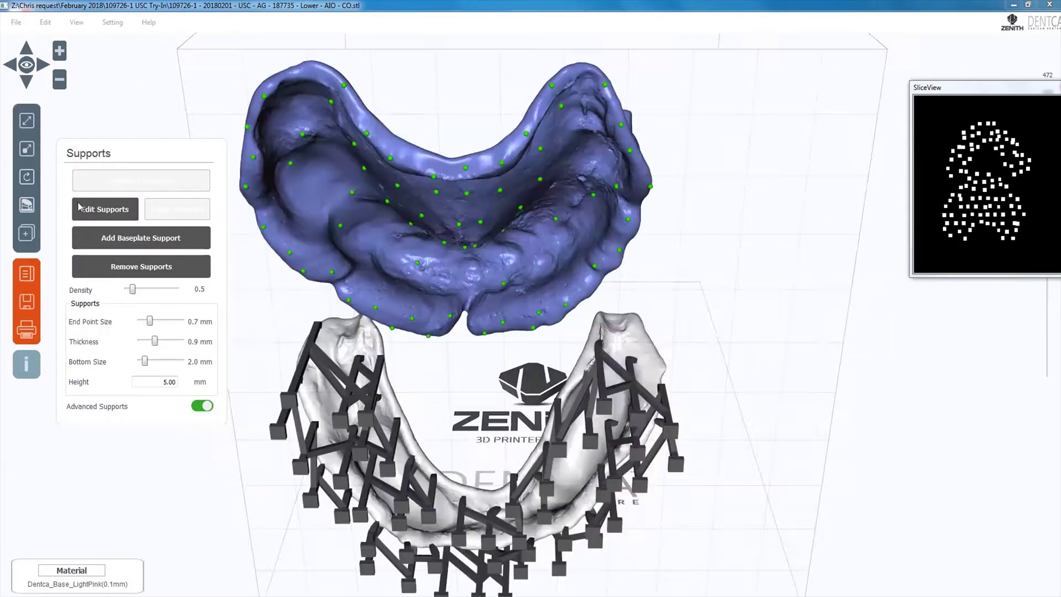
Inspect three support points on the palate denture and apply its supports
left_click(79, 207)
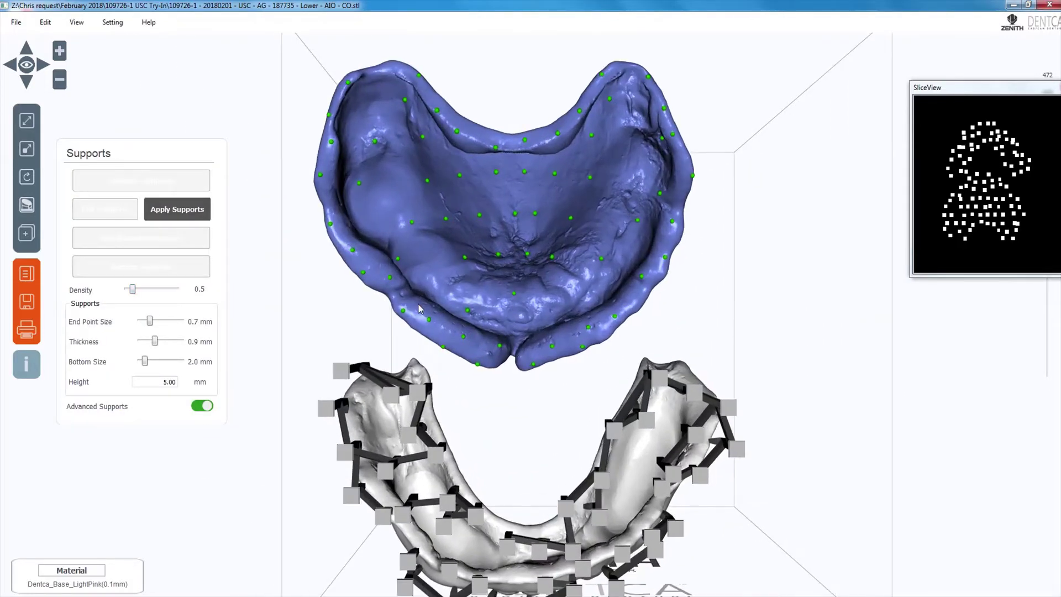
scroll(486, 326, "up", 2)
left_click_drag(457, 312, 487, 325)
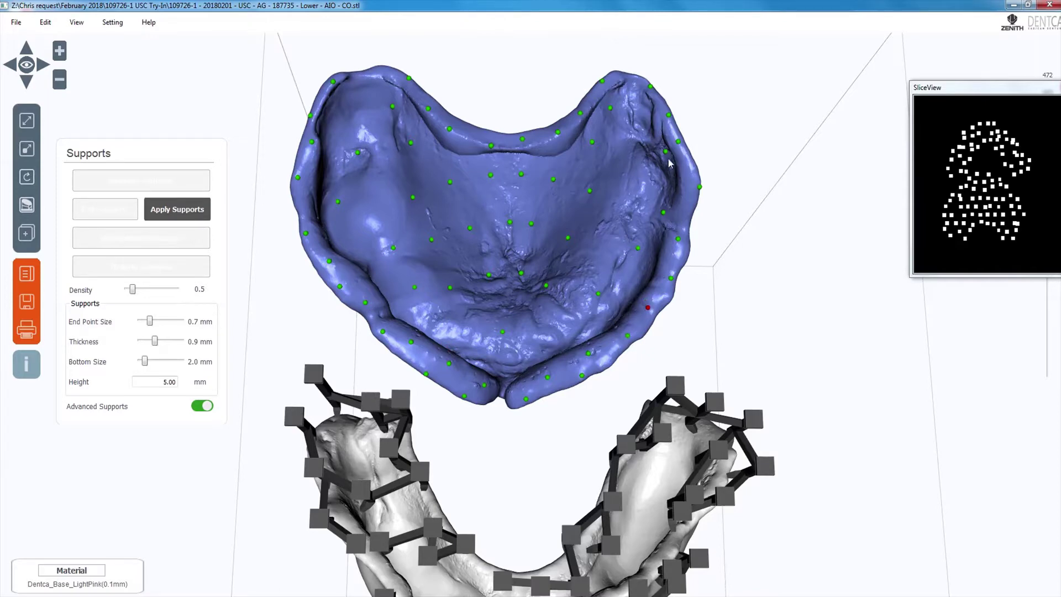
left_click(600, 289)
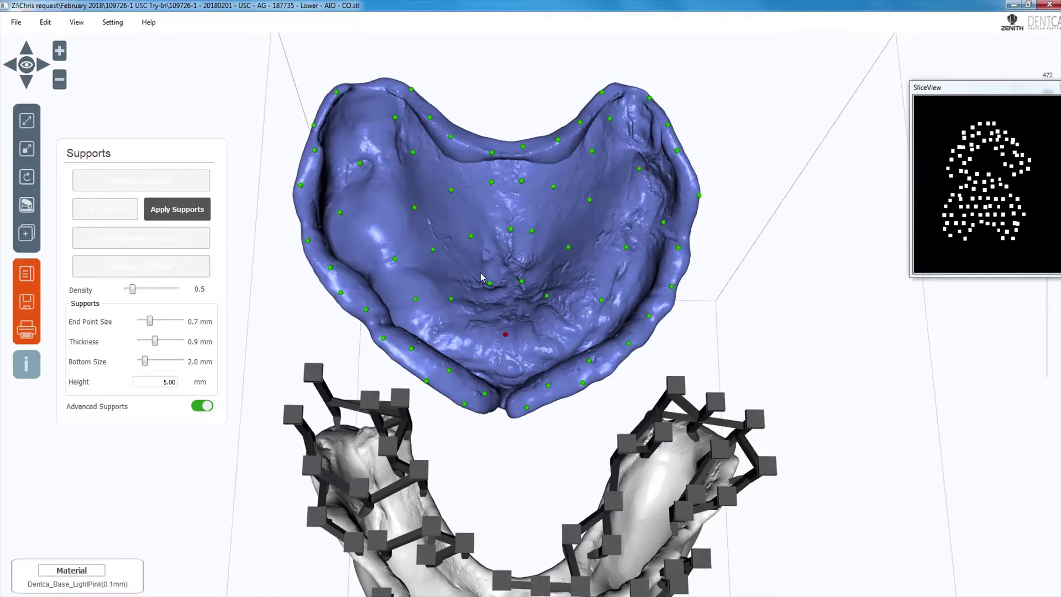
left_click(360, 91)
left_click(694, 194)
left_click(164, 212)
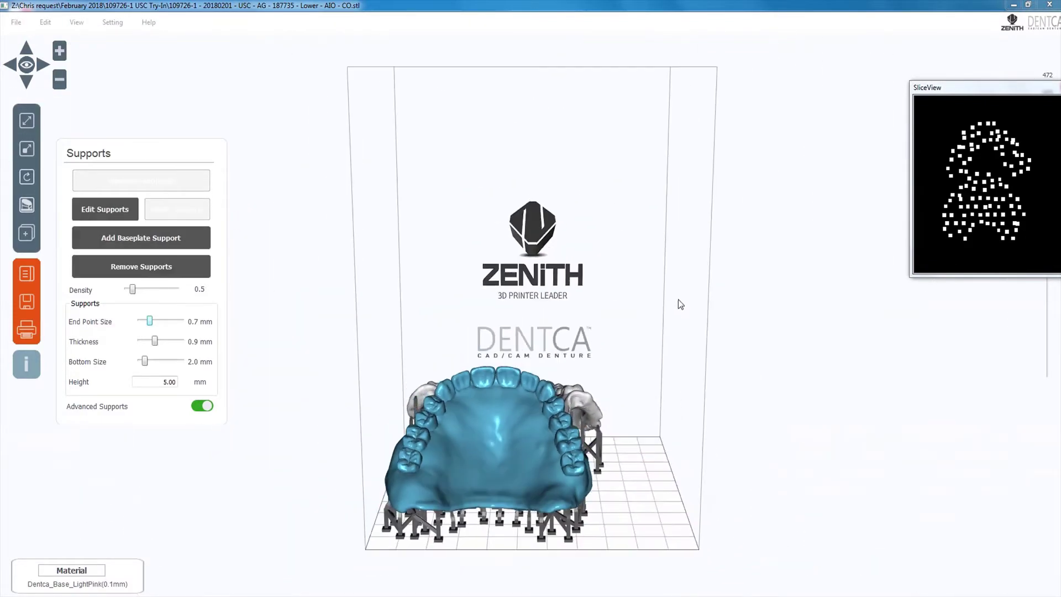
left_click_drag(677, 299, 433, 298)
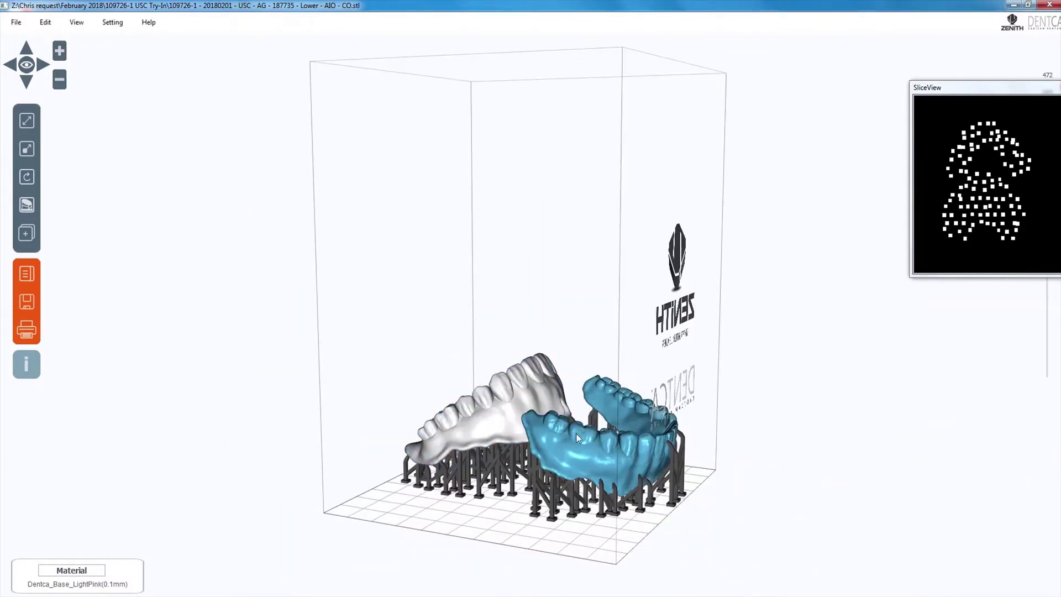
Delete the support point near the lower arch's front teeth and add a new one
left_click(31, 213)
left_click(102, 209)
left_click_drag(449, 468, 436, 428)
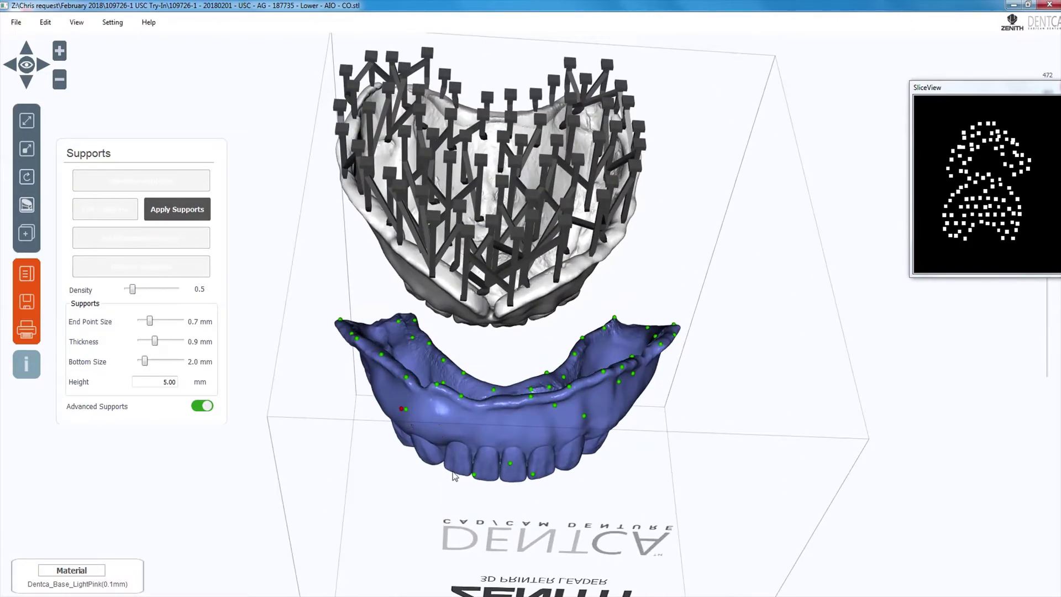
key("Delete")
left_click_drag(575, 442, 569, 396)
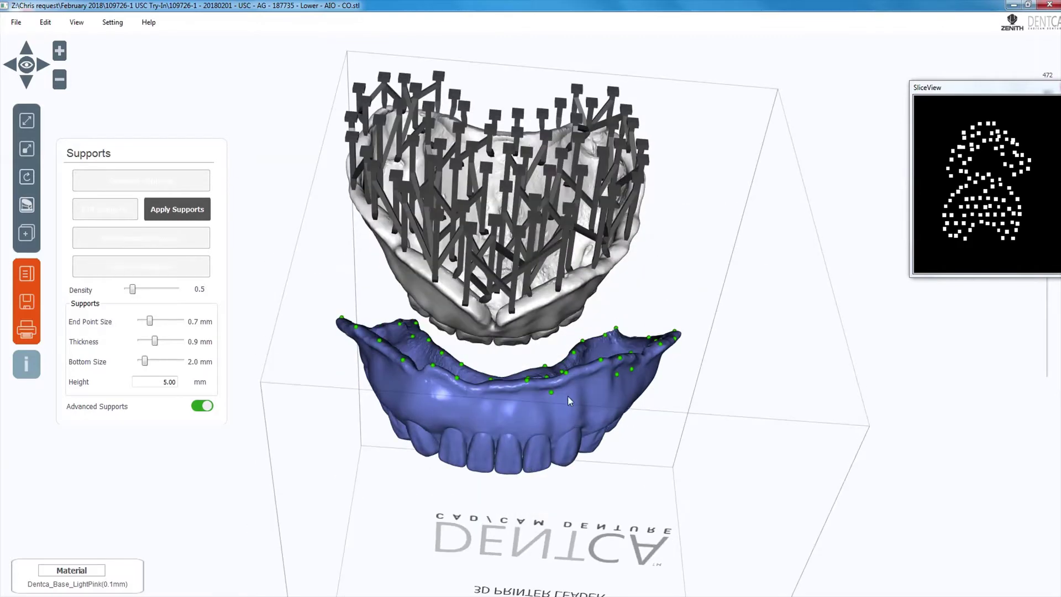
left_click_drag(498, 368, 470, 453)
left_click(489, 490)
Raise a rim support point, check the inner points, and apply the lower arch's supports
left_click_drag(431, 408, 356, 282)
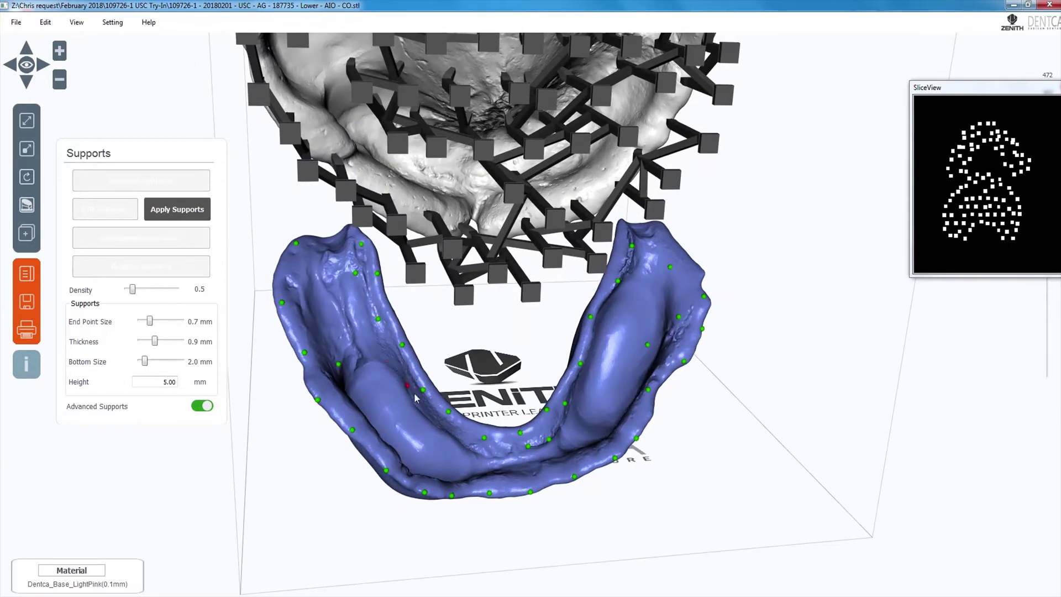
left_click_drag(397, 381, 655, 397)
left_click_drag(697, 358, 699, 350)
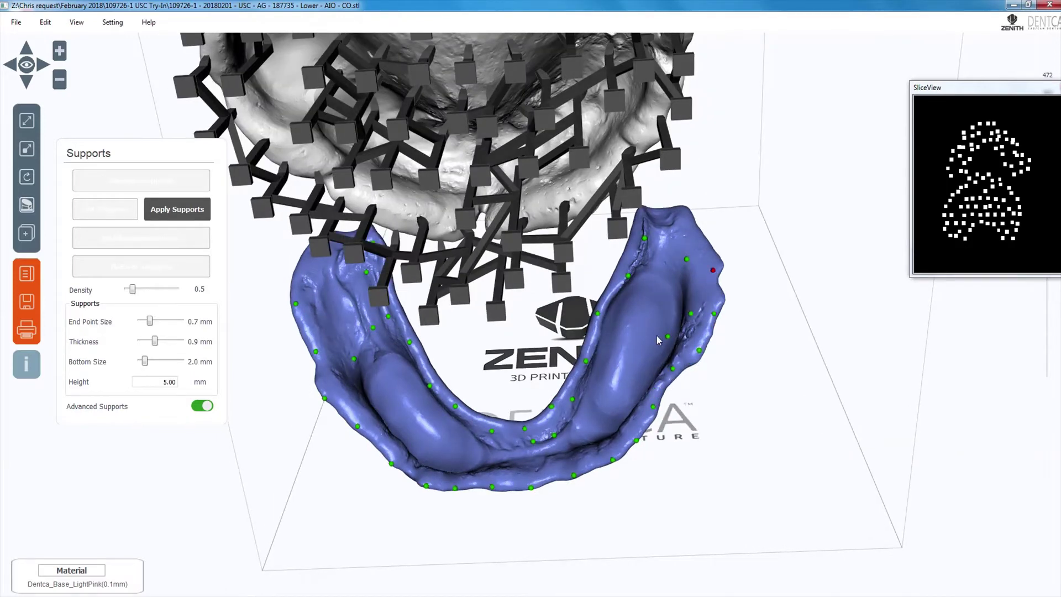
left_click_drag(691, 269, 587, 420)
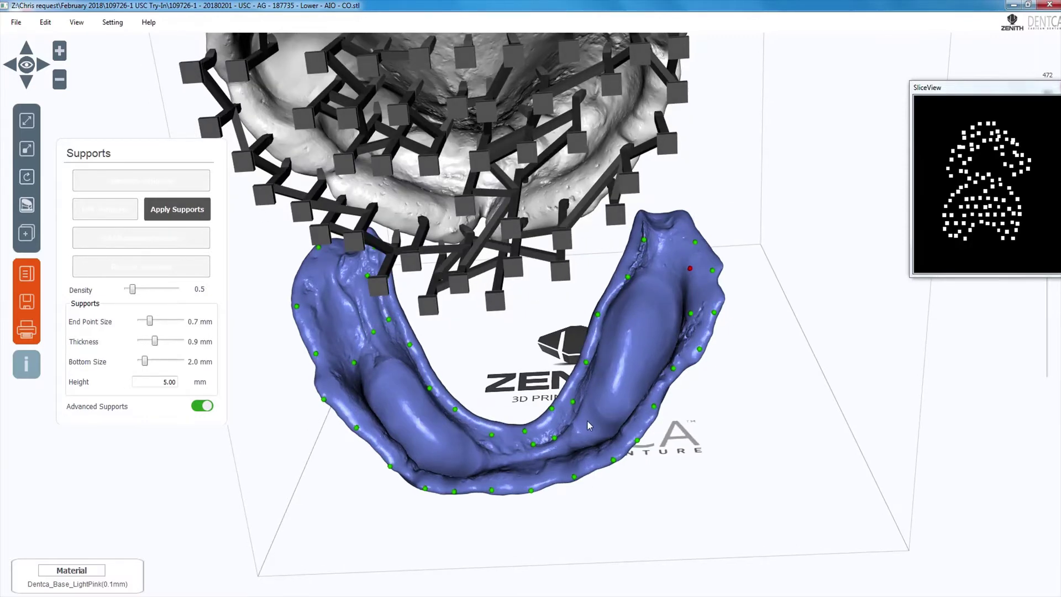
left_click_drag(587, 420, 533, 431)
left_click(488, 431)
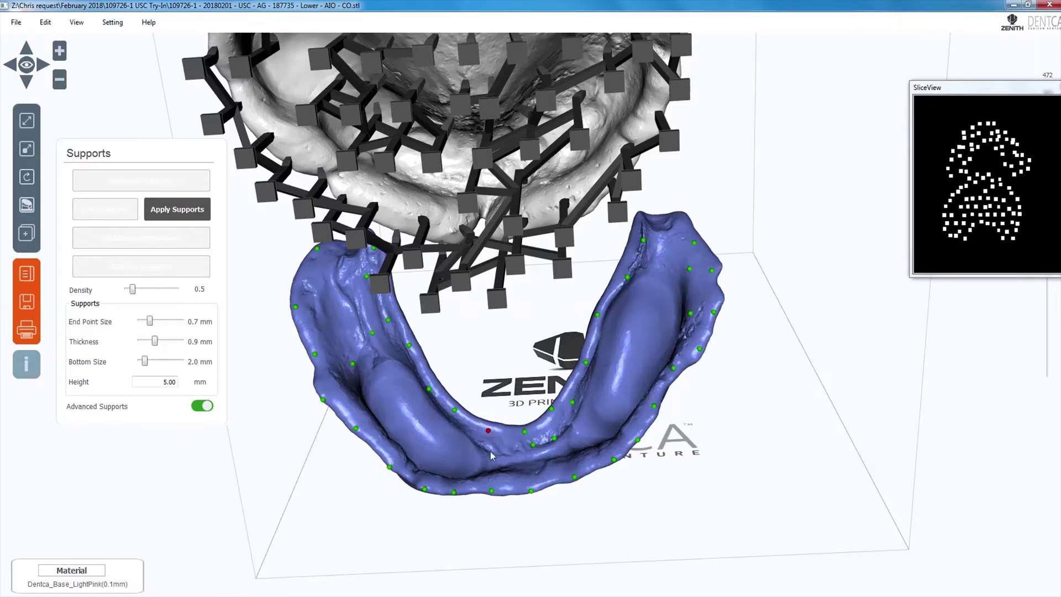
left_click_drag(516, 437, 659, 454)
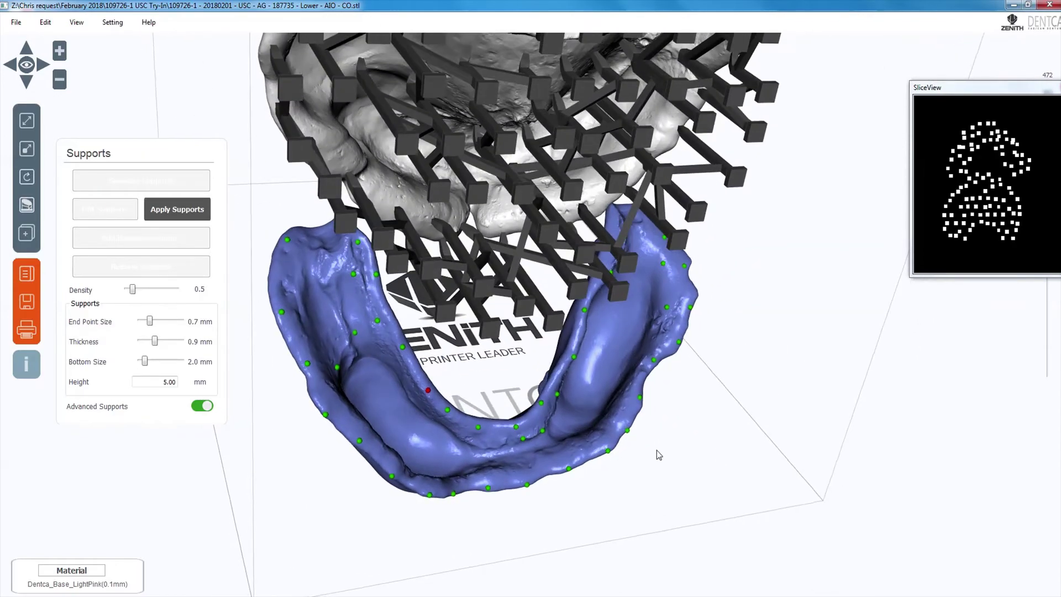
left_click_drag(282, 281, 414, 359)
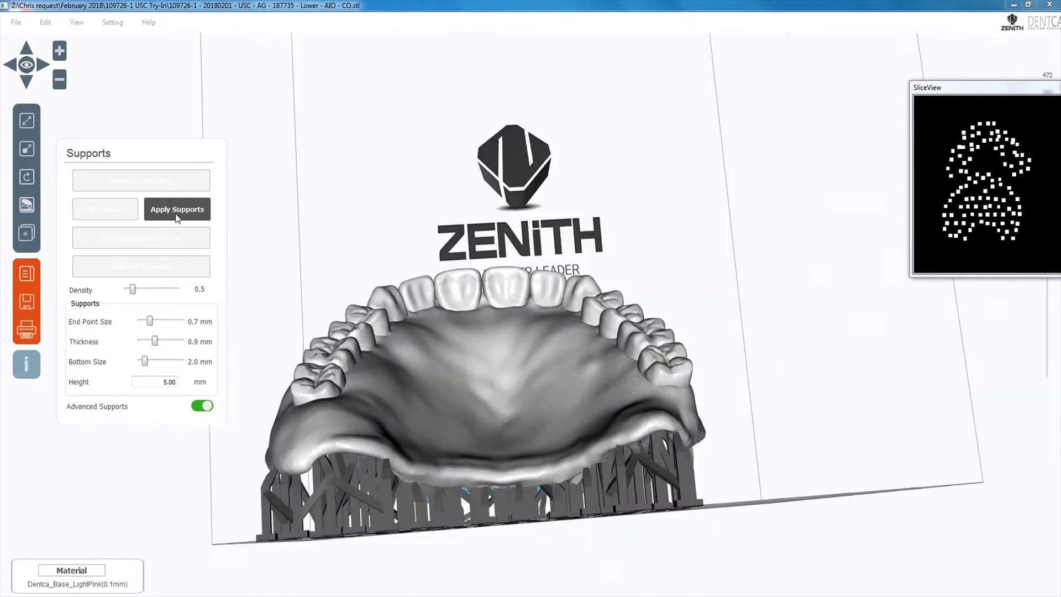
left_click(176, 210)
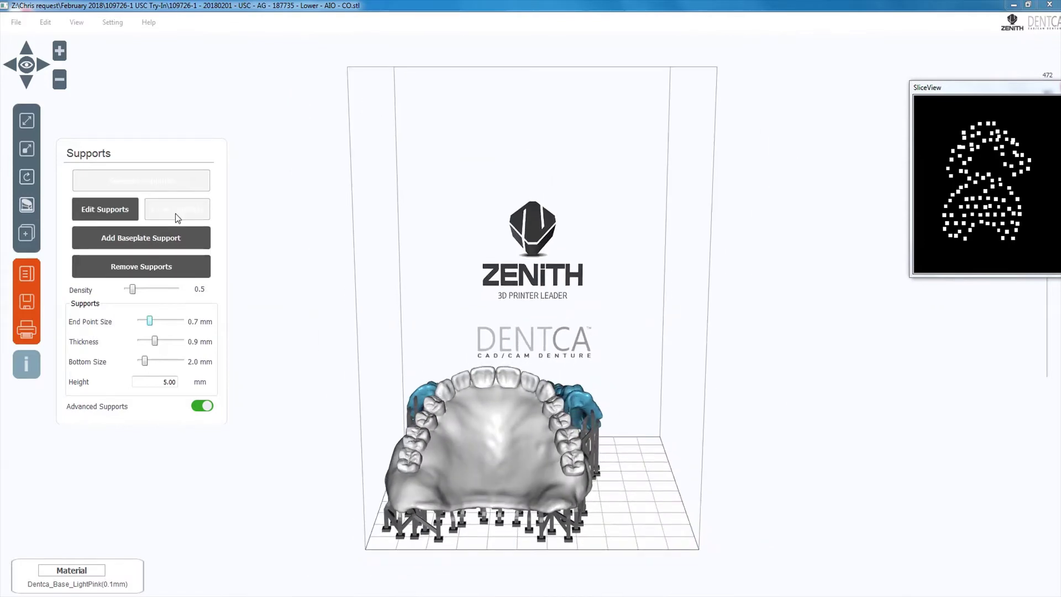
Generate supports for the front arch
left_click(531, 367)
left_click_drag(531, 367, 495, 492)
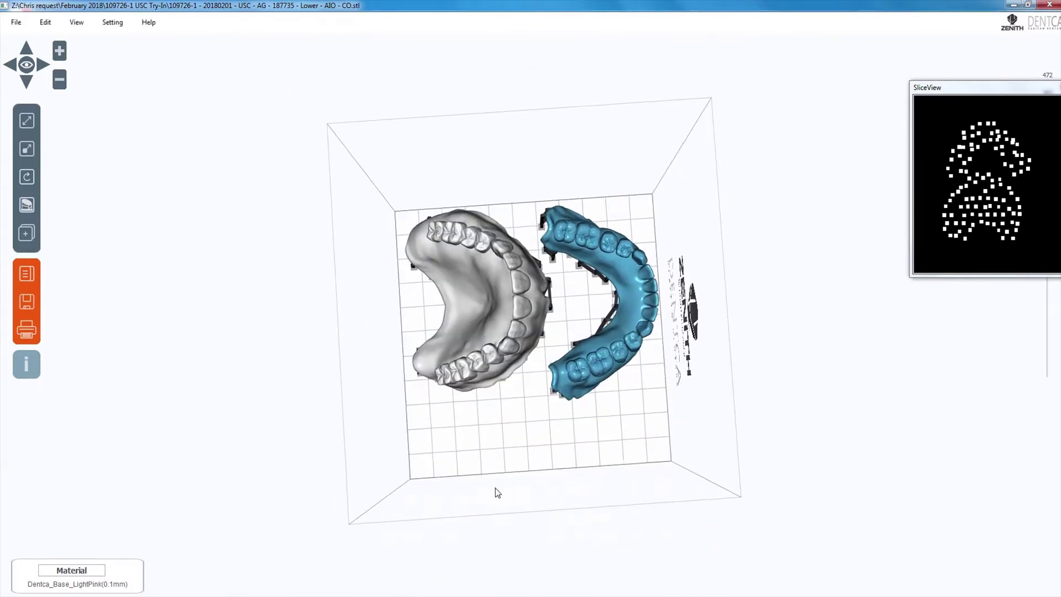
left_click(16, 202)
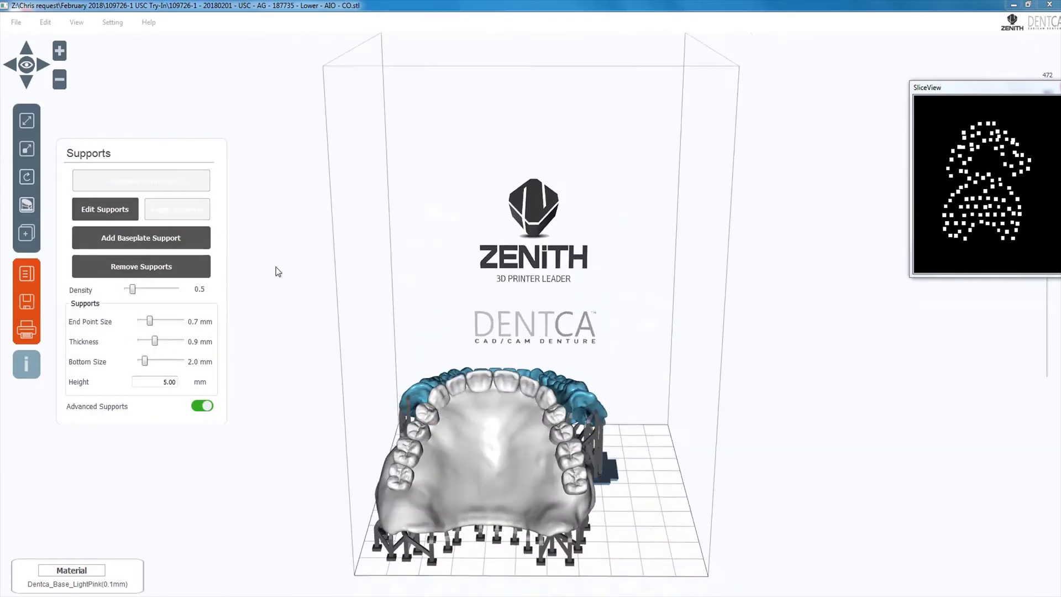
left_click(457, 433)
left_click(27, 204)
left_click(124, 219)
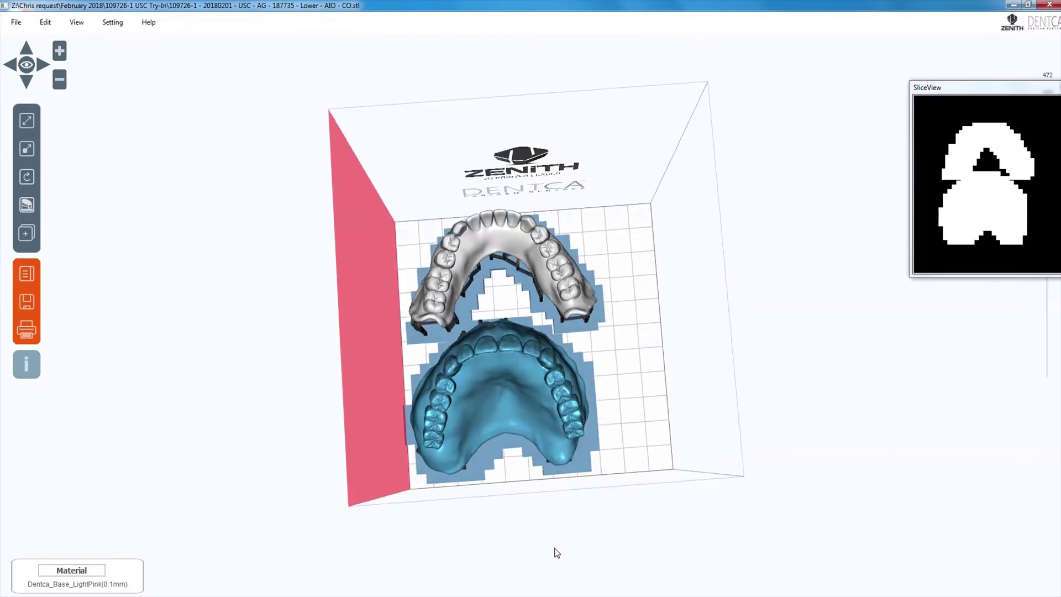
Resize the arch to 75 in X and 45 in Y
left_click(27, 121)
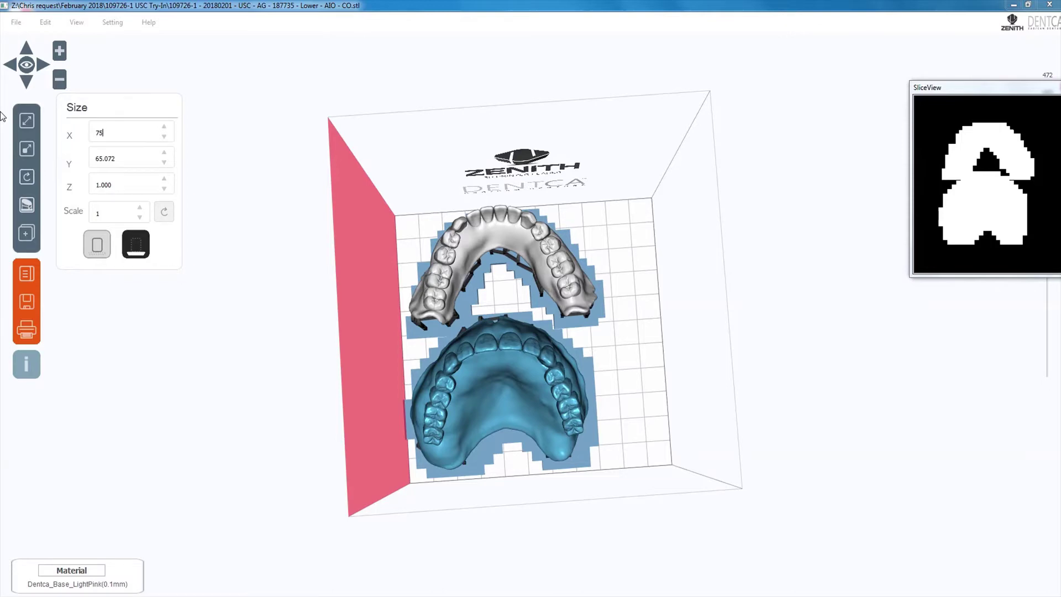
key("Return")
left_click_drag(630, 372, 423, 309)
left_click(27, 121)
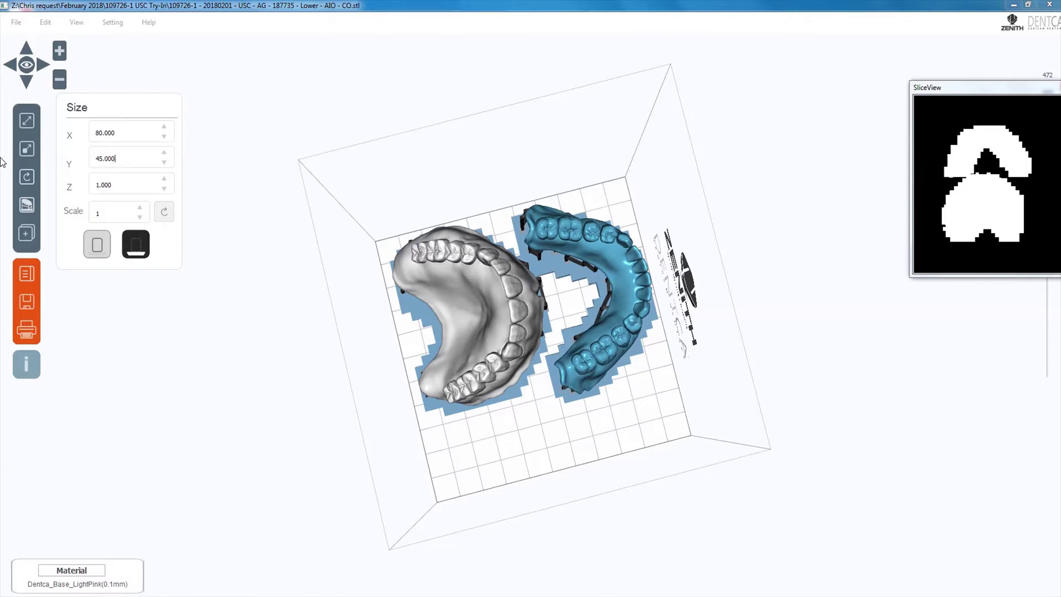
key("Return")
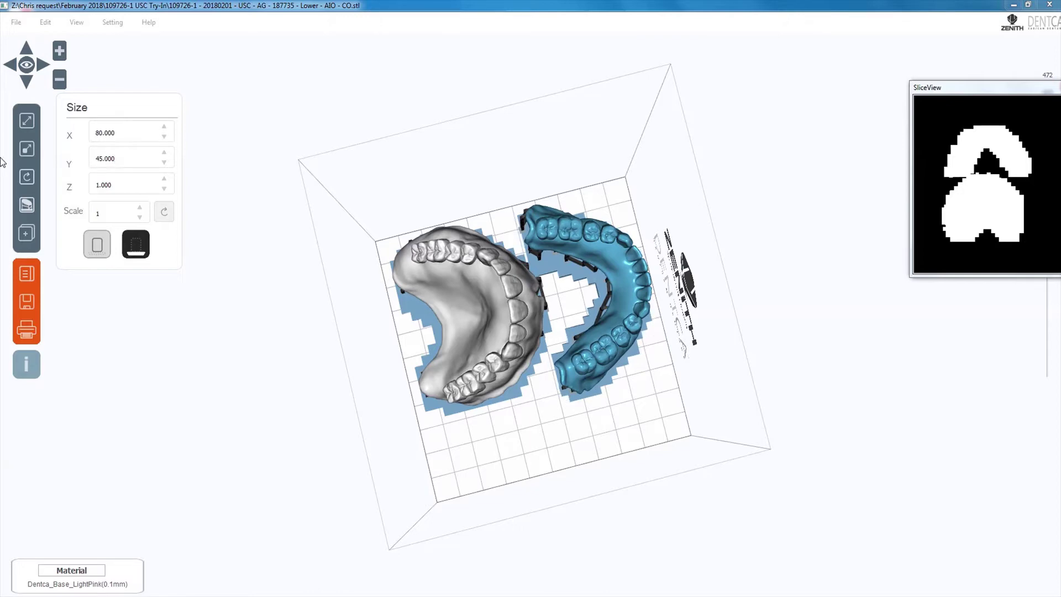
Shift the blue arch 2.000 along Y and check the build area from the side
left_click_drag(244, 310, 622, 331)
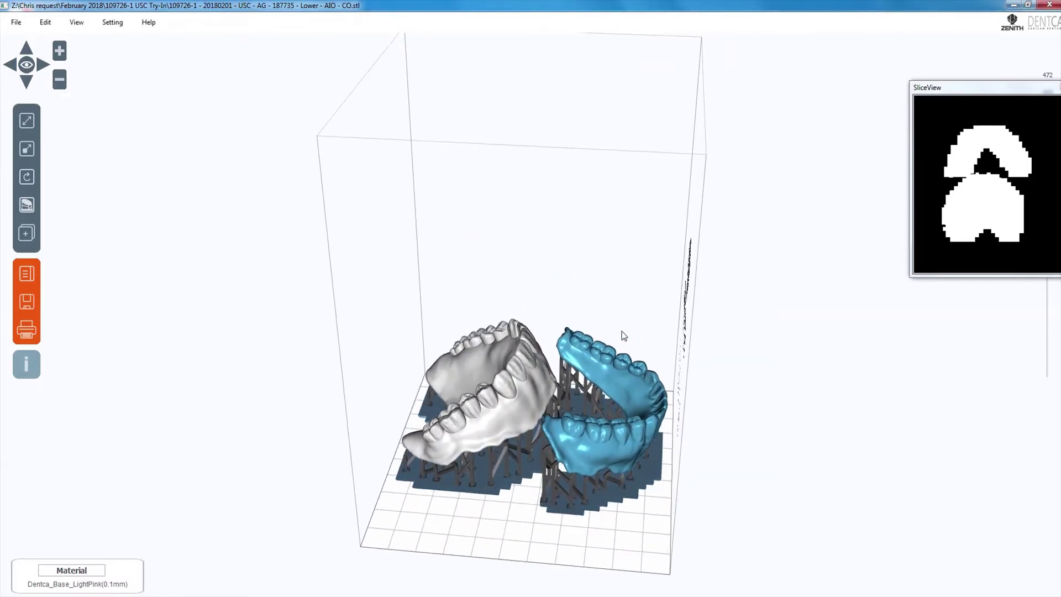
left_click(28, 152)
left_click(157, 173)
left_click_drag(332, 248, 471, 345)
left_click(471, 345)
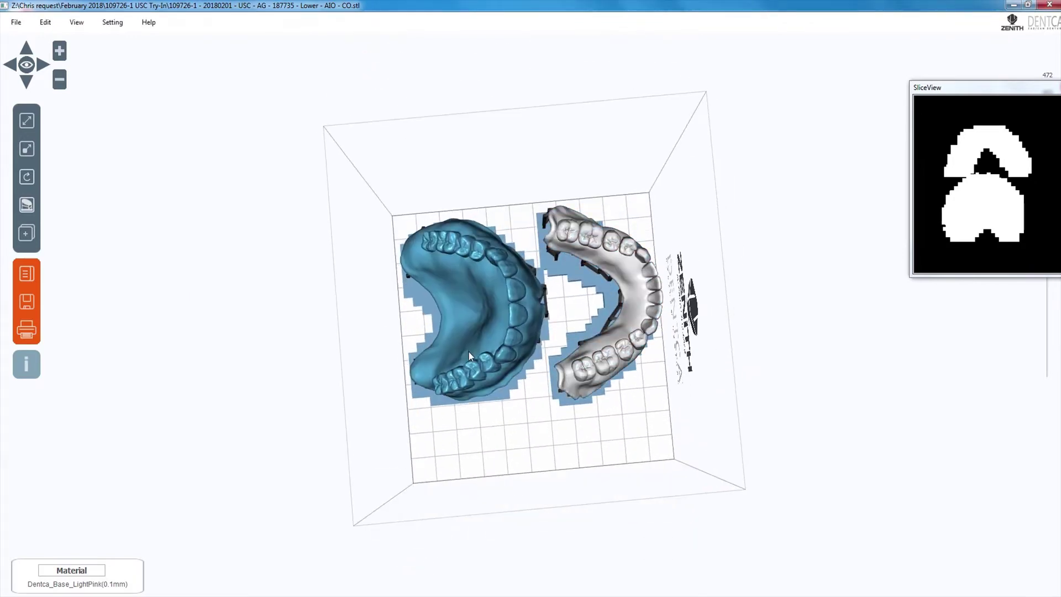
left_click_drag(594, 419, 24, 435)
left_click(16, 23)
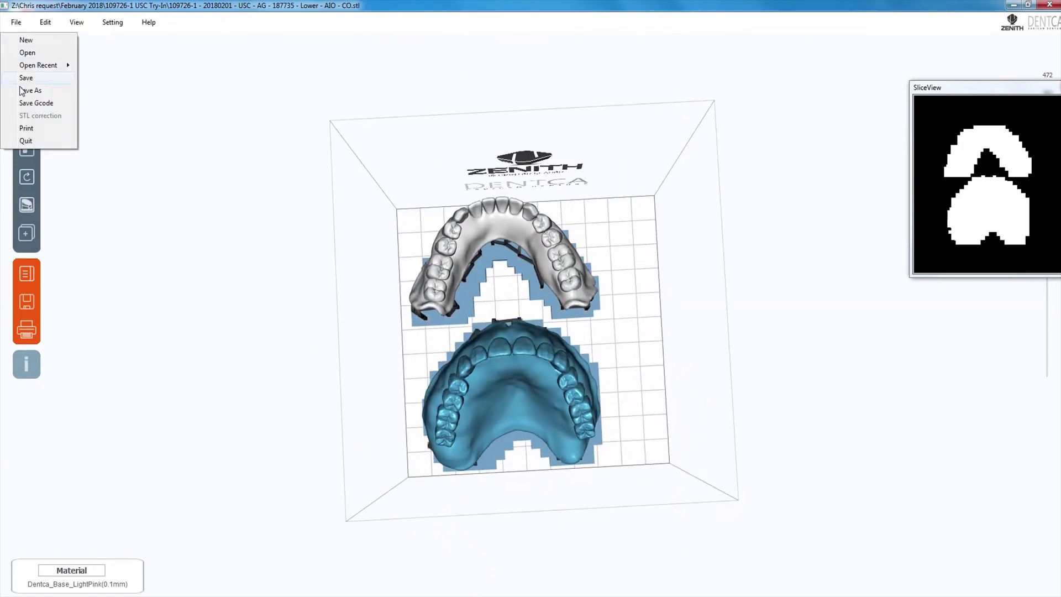
left_click(23, 88)
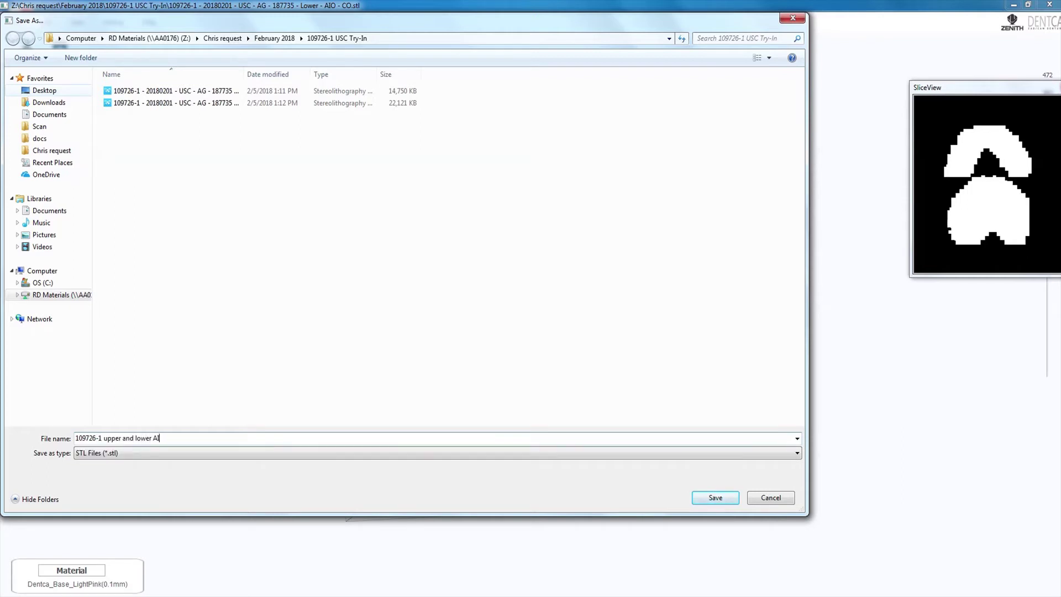
key("Return")
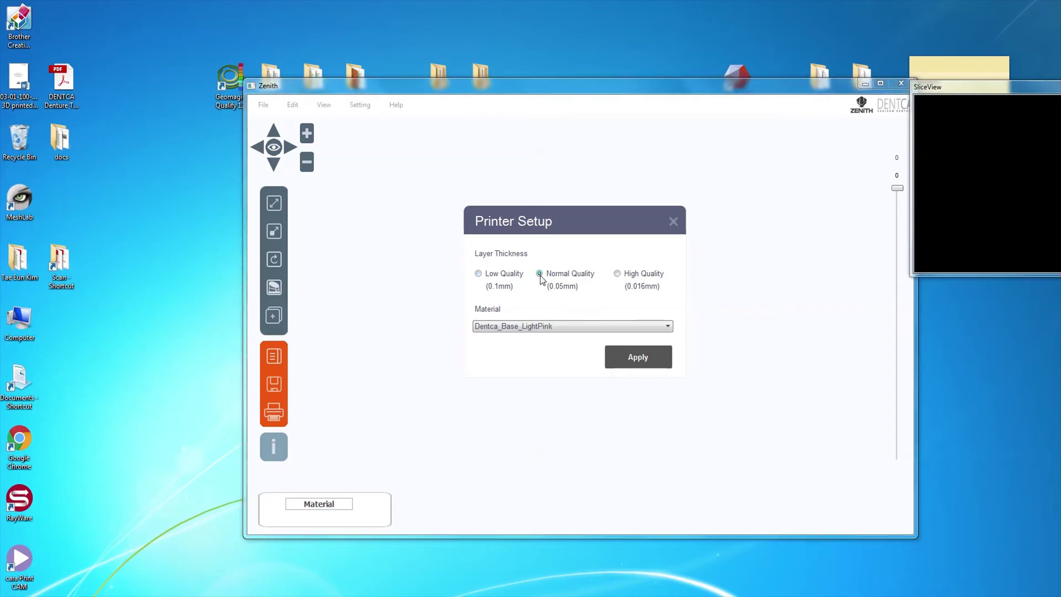
Apply the Dentca_Teeth_A1A2 material in Printer Setup and maximize Zenith
left_click(578, 332)
left_click(577, 378)
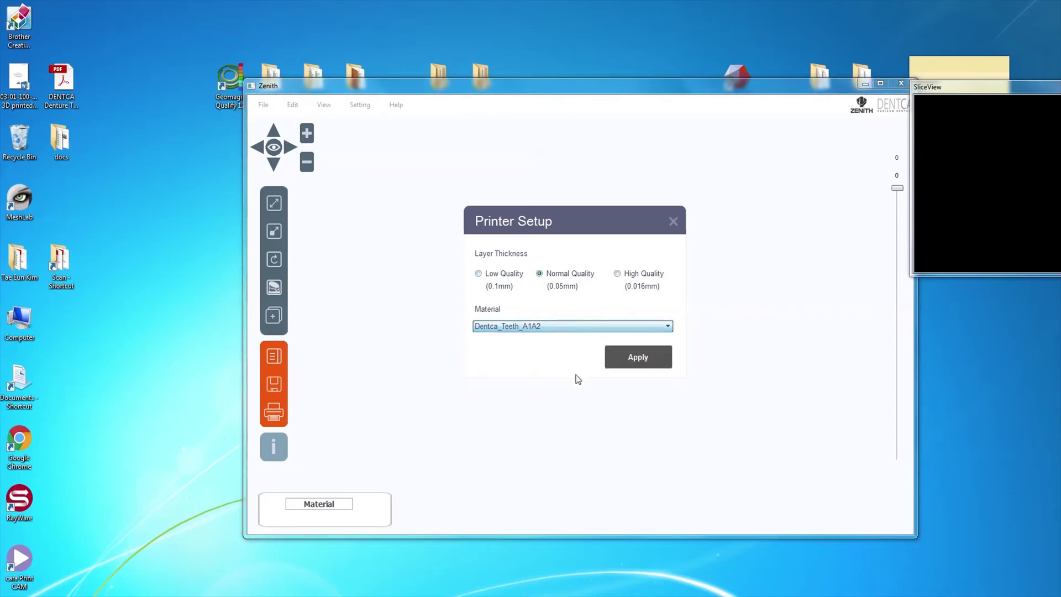
left_click(655, 363)
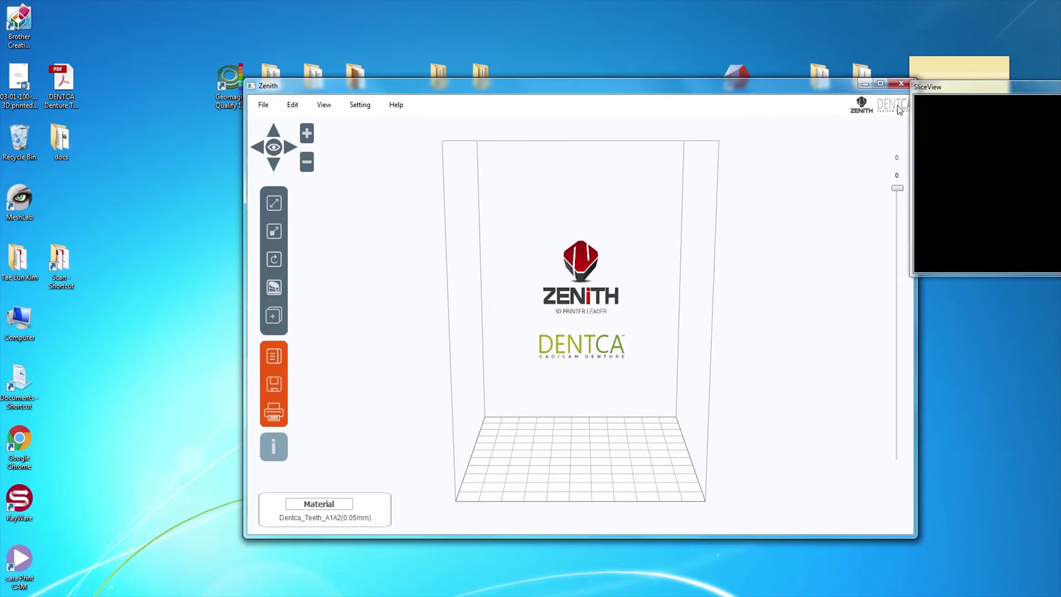
left_click(880, 84)
left_click(11, 22)
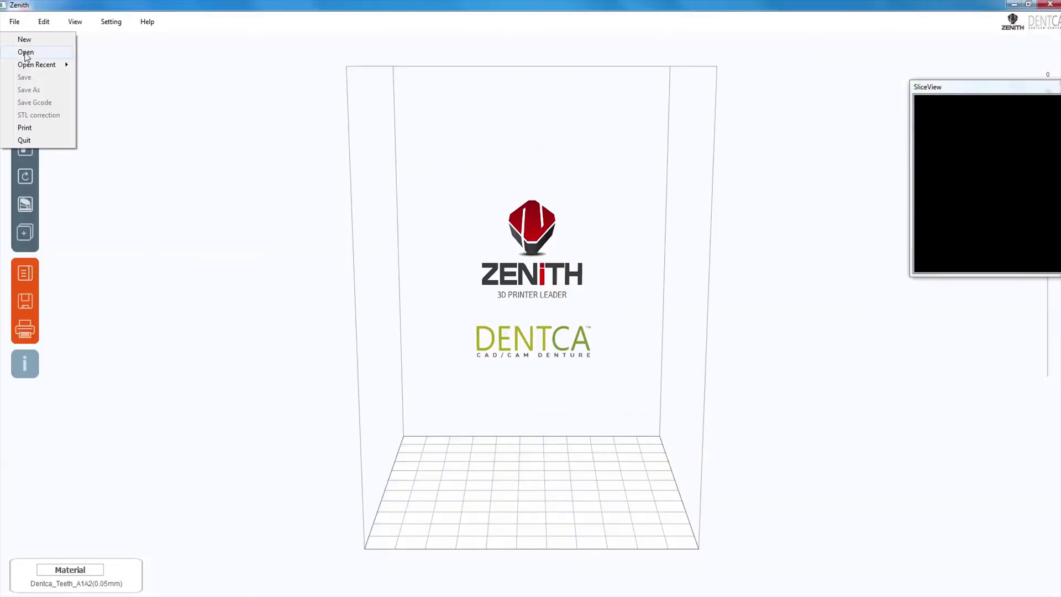
left_click(26, 52)
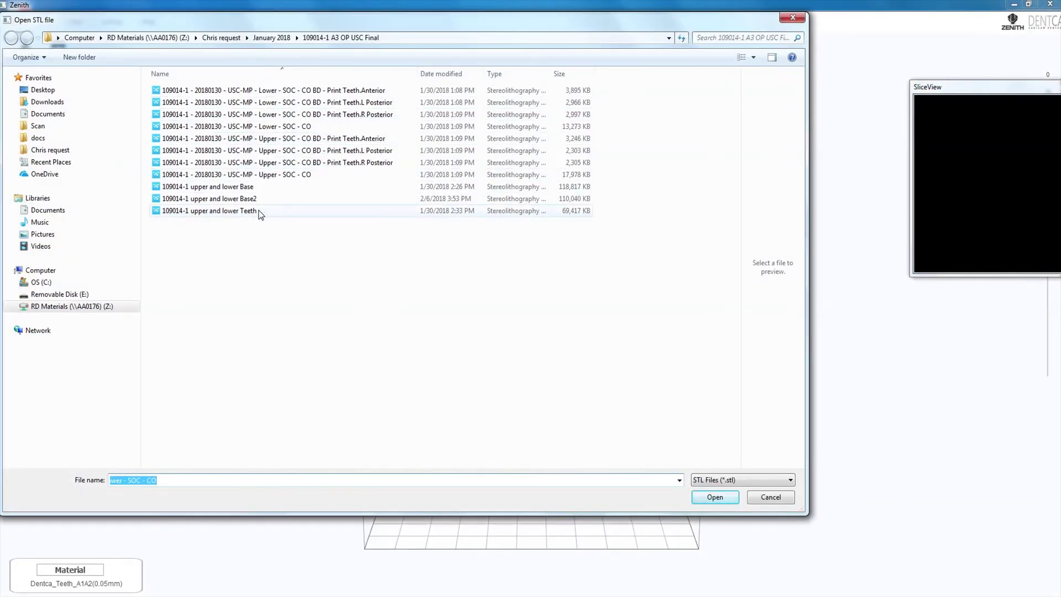
double_click(260, 214)
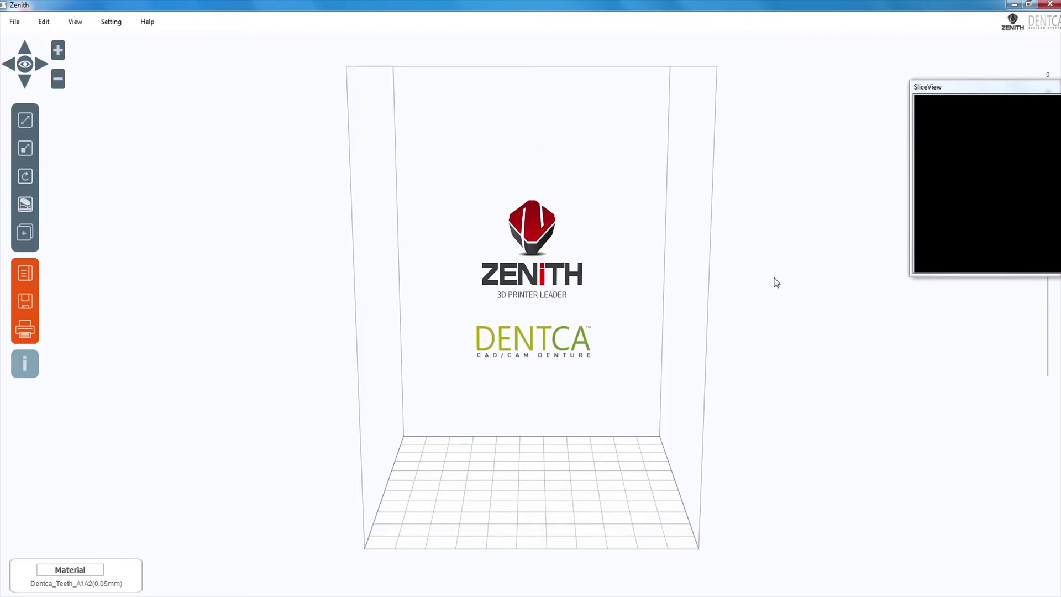
left_click_drag(740, 261, 738, 382)
left_click_drag(525, 355, 453, 356)
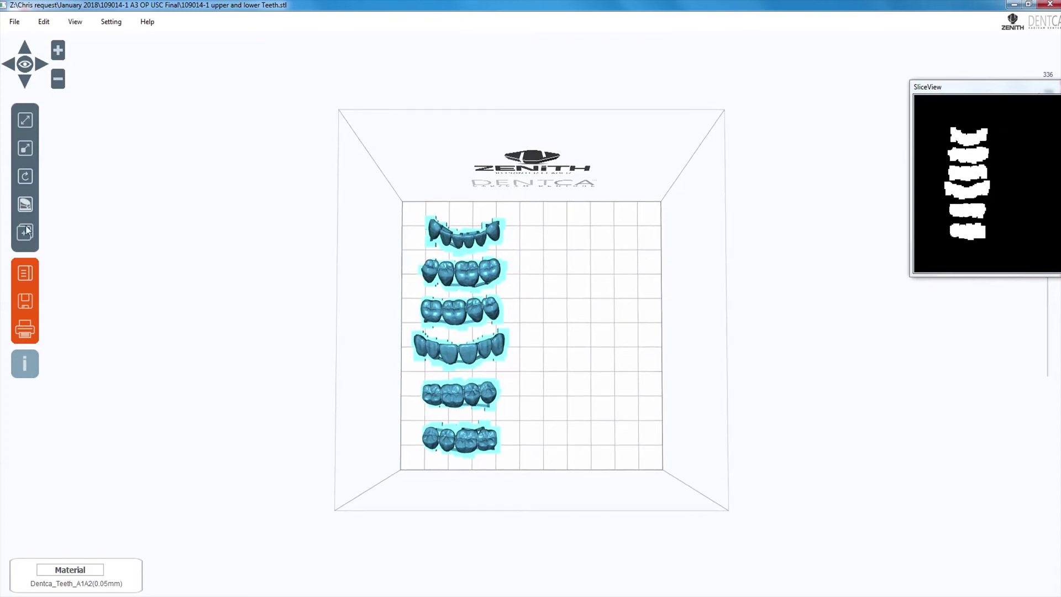
left_click(24, 331)
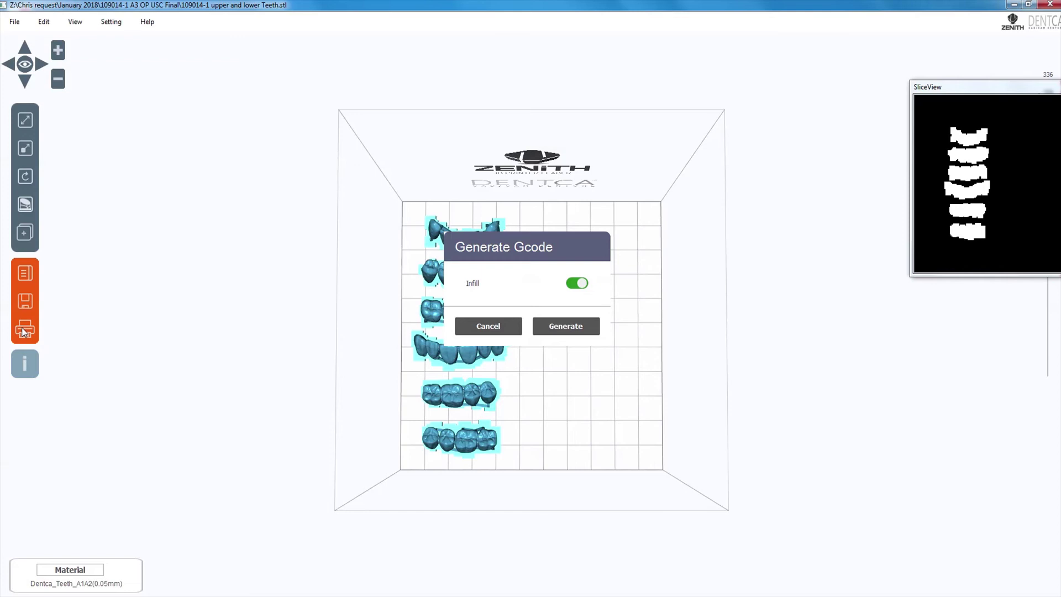
left_click(564, 326)
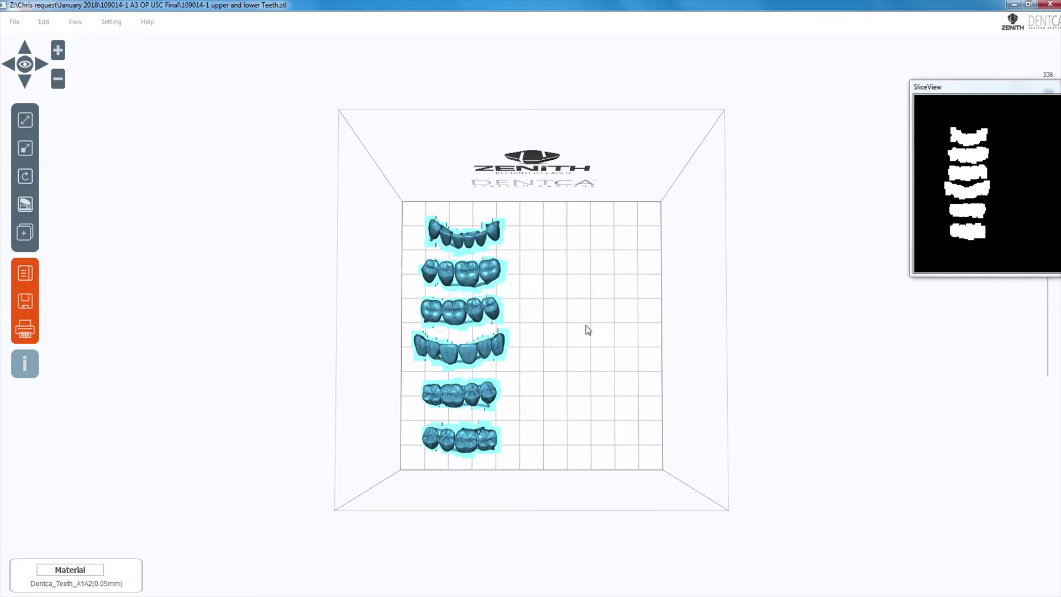